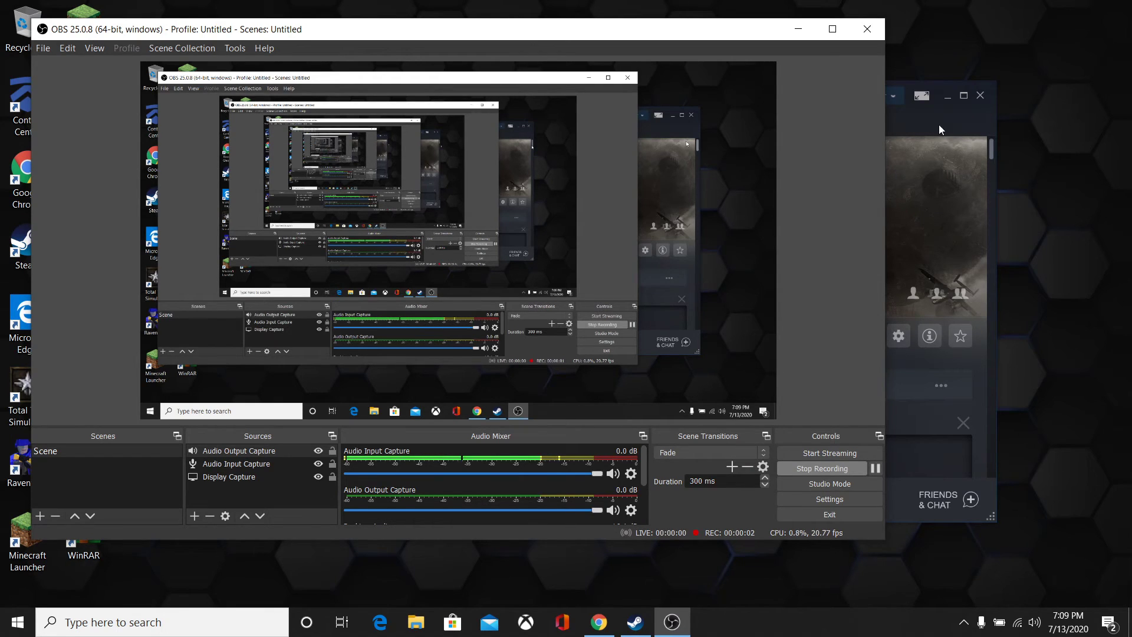
# Launch Men of War: Assault Squad 2 from the Steam library with the Editor launch option.
pyautogui.click(797, 29)
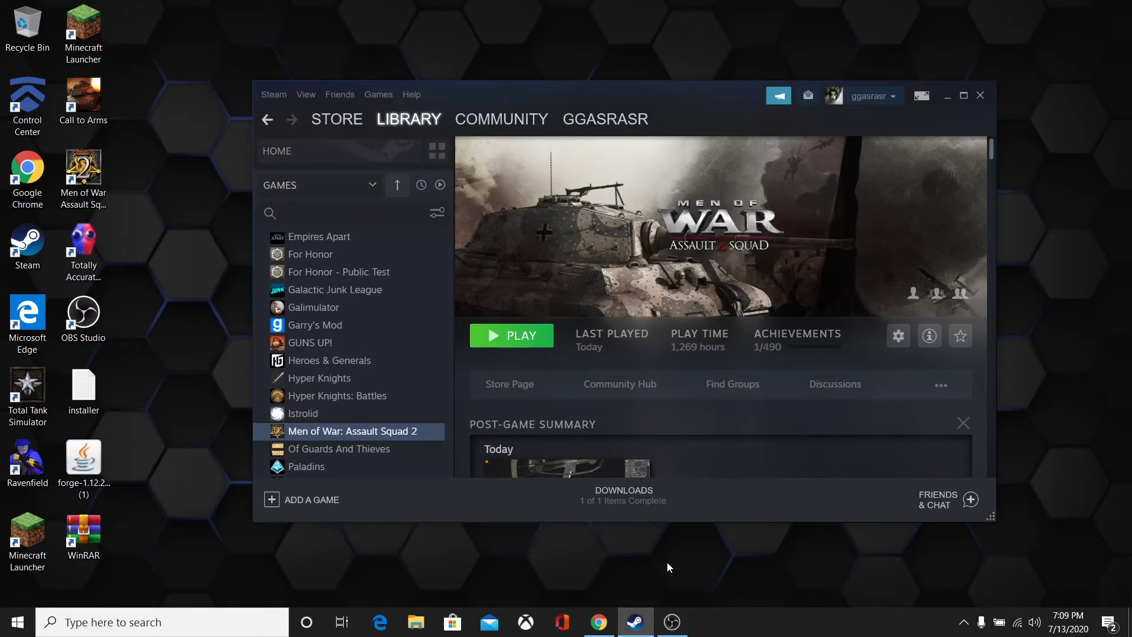
pyautogui.click(523, 341)
pyautogui.click(448, 293)
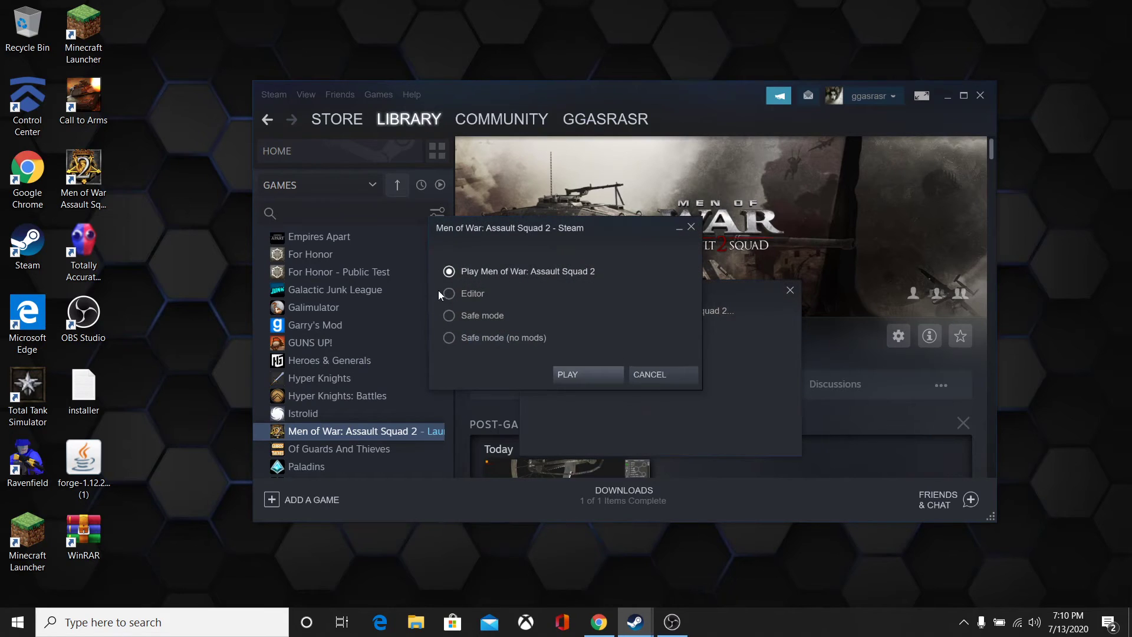
pyautogui.click(577, 373)
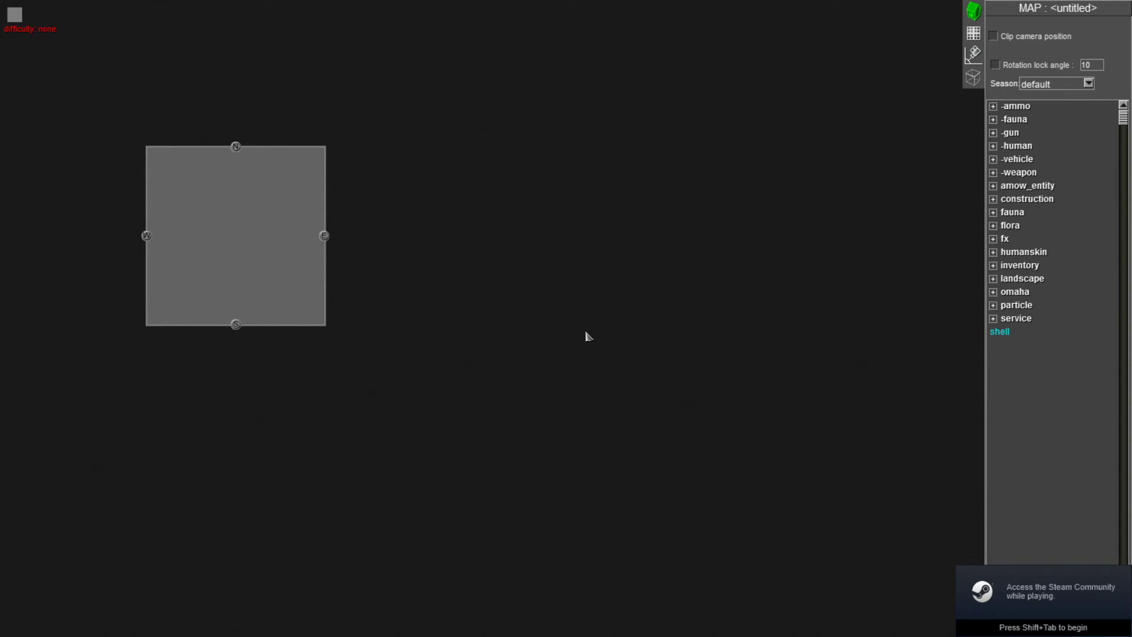
# Exit the map editor and return to the game's library page, dismissing the launch options.
pyautogui.press('Escape')
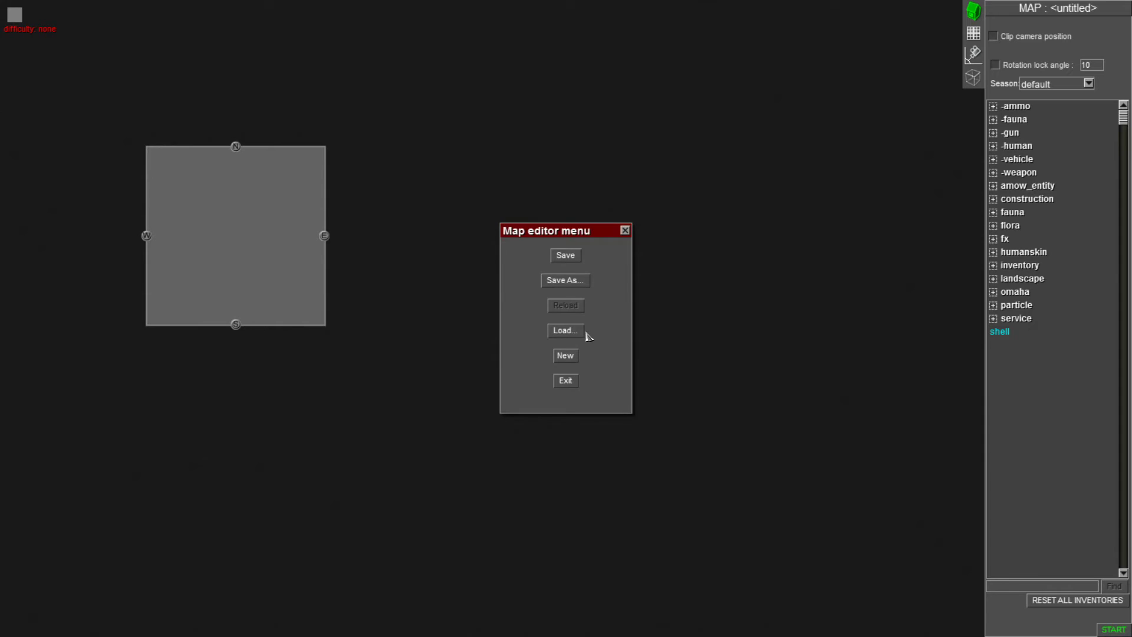
pyautogui.click(564, 382)
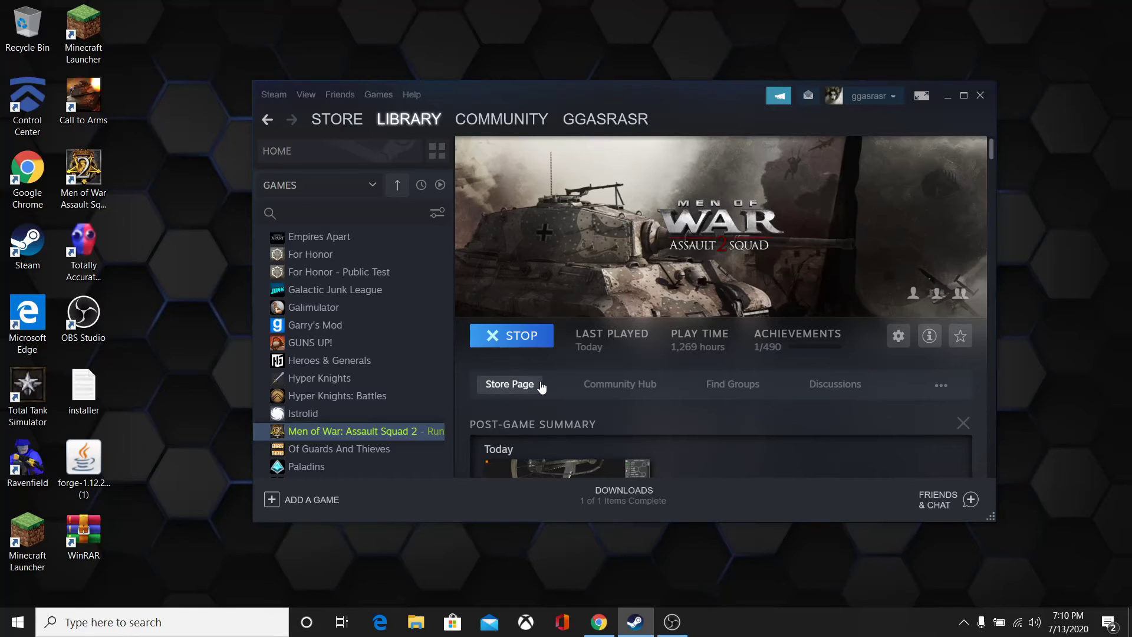
pyautogui.click(523, 342)
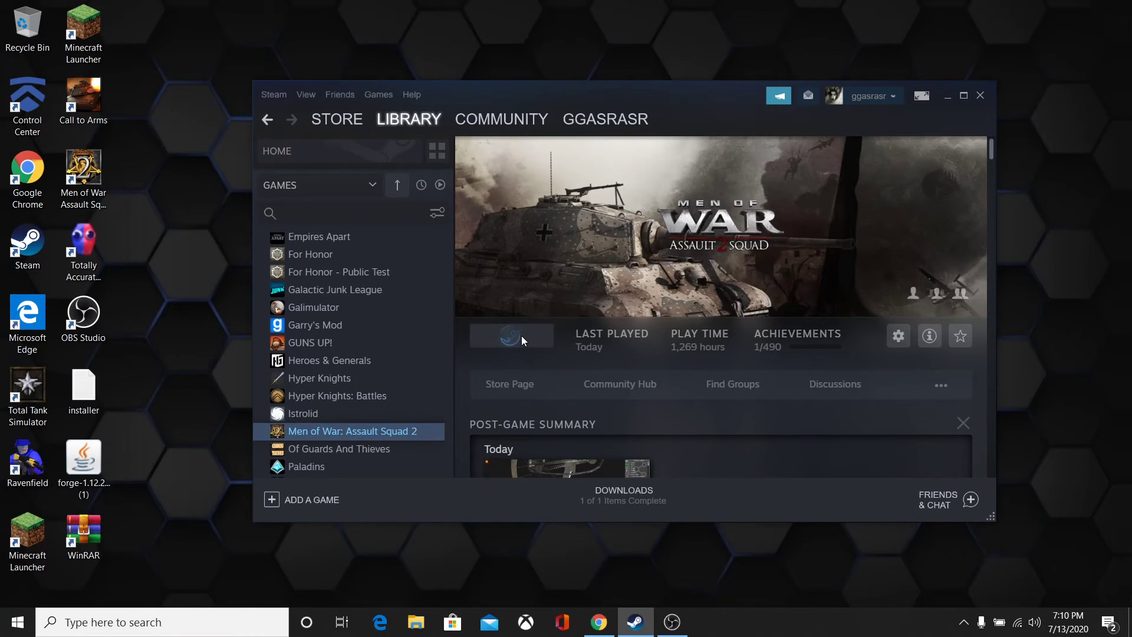
pyautogui.click(523, 336)
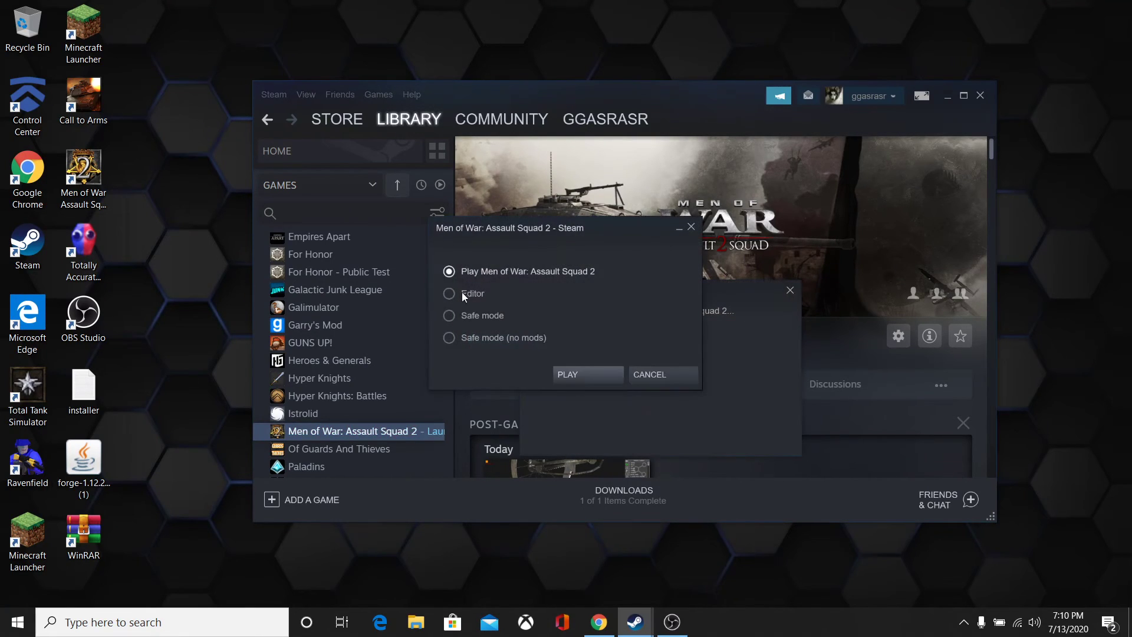
pyautogui.click(691, 227)
# Open the Workshop of Men of War: Assault Squad 2 and look through the week's most popular items.
pyautogui.click(941, 386)
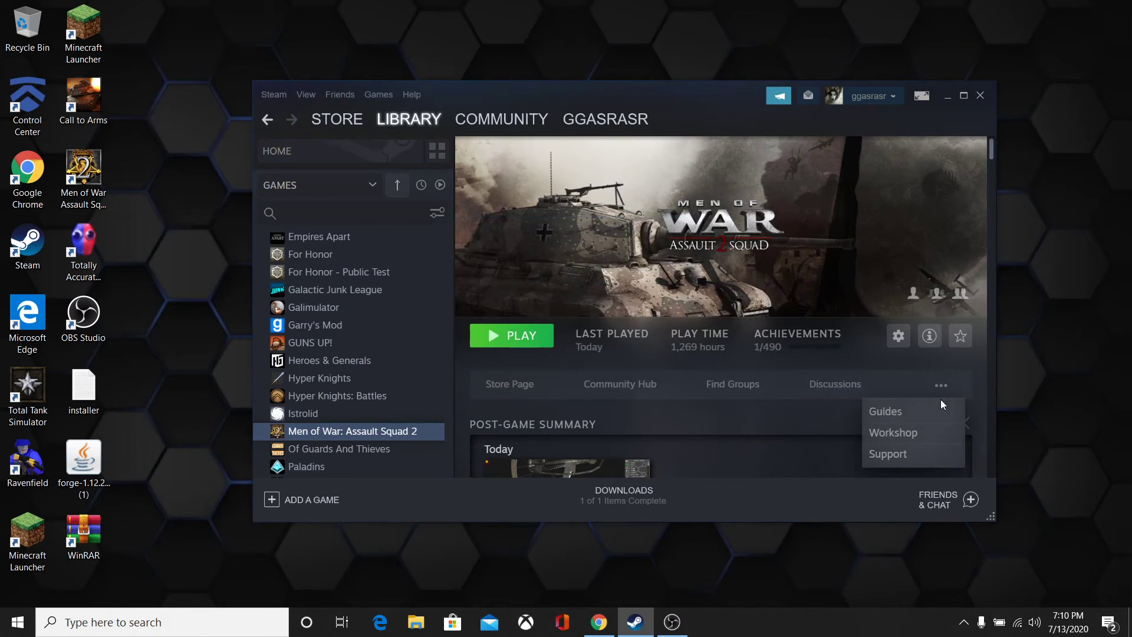
pyautogui.click(876, 432)
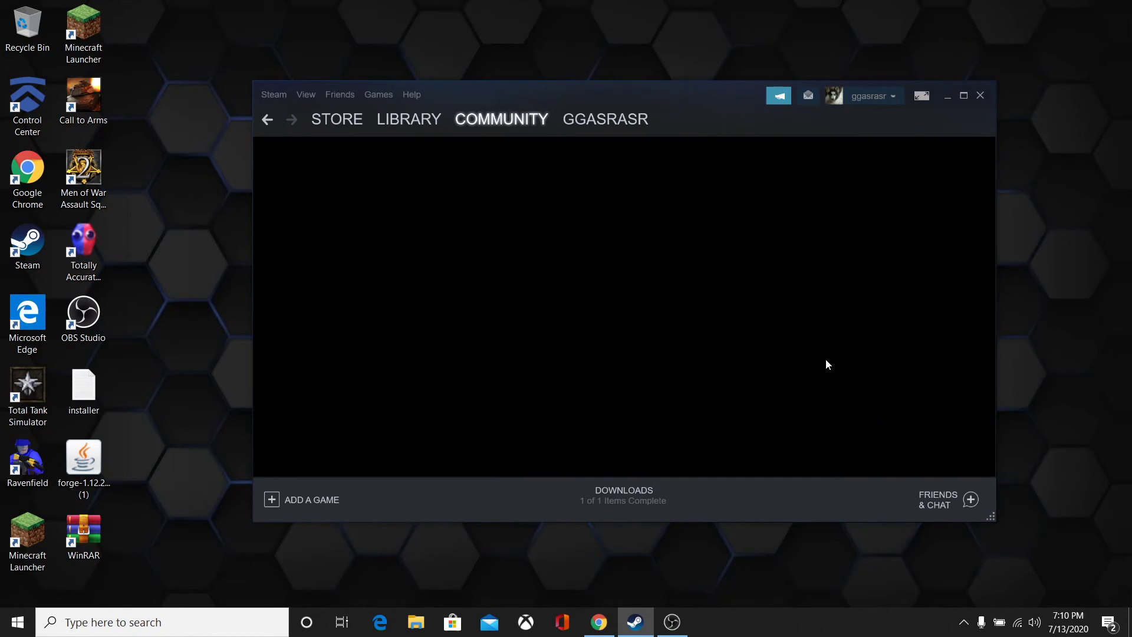
pyautogui.scroll(-5, 804, 349)
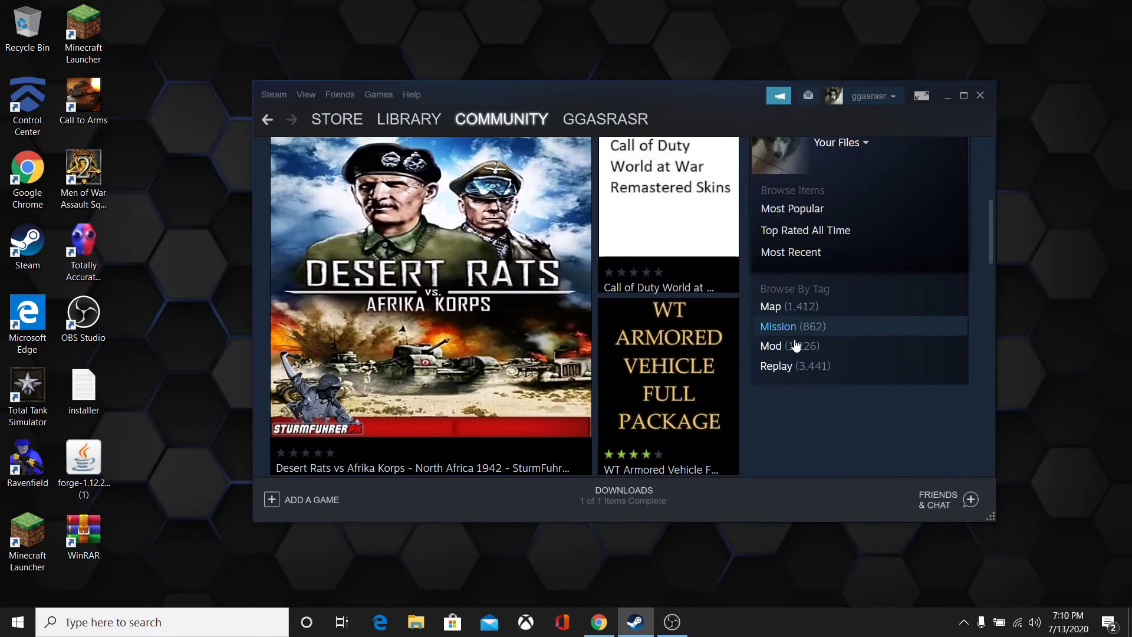
pyautogui.scroll(-2, 795, 345)
pyautogui.click(689, 411)
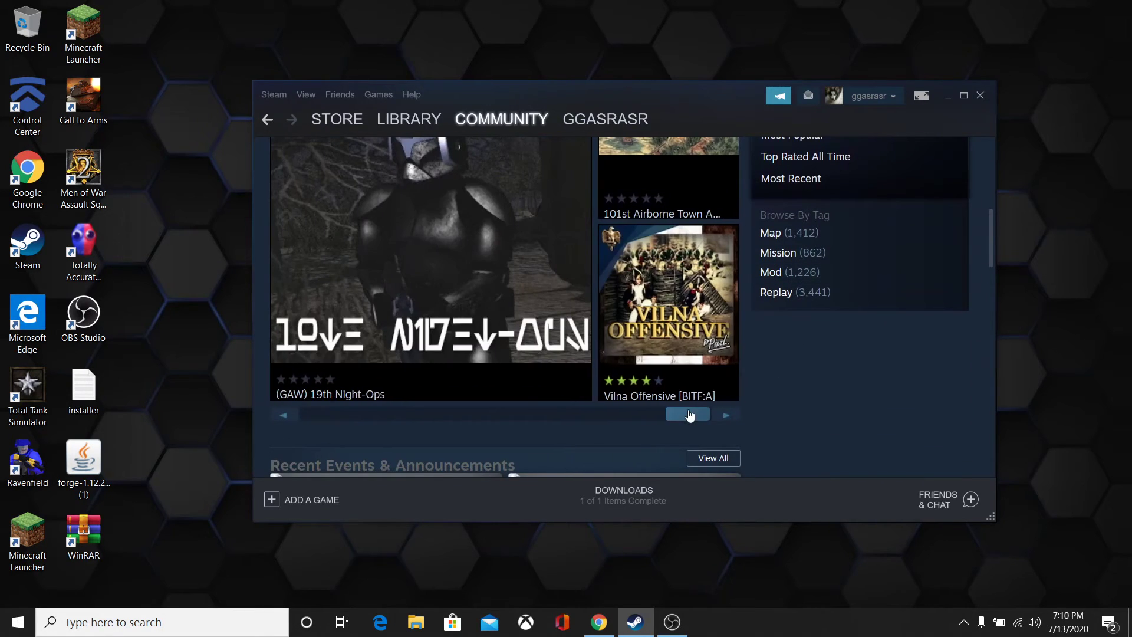
pyautogui.scroll(1, 667, 411)
pyautogui.scroll(-2, 614, 413)
pyautogui.click(548, 410)
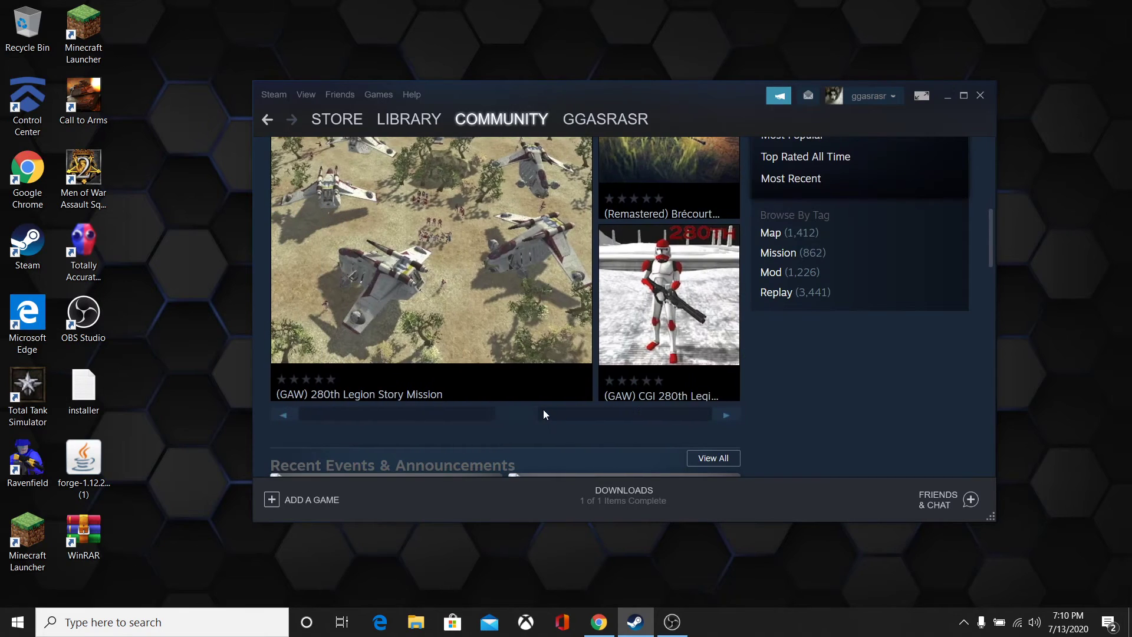
pyautogui.click(672, 622)
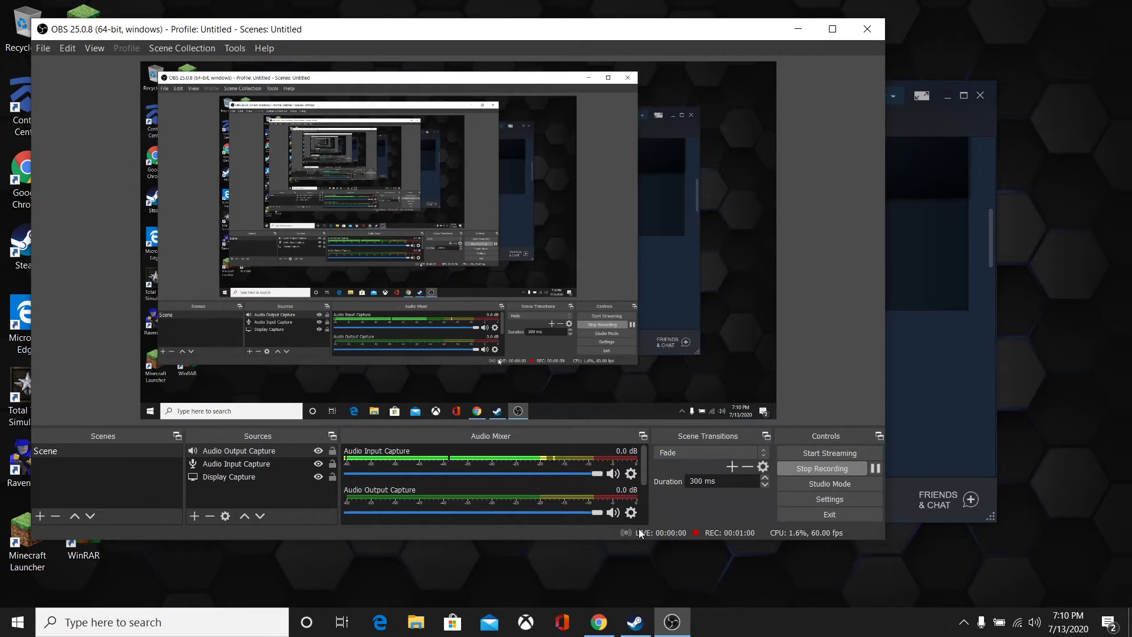
pyautogui.click(792, 35)
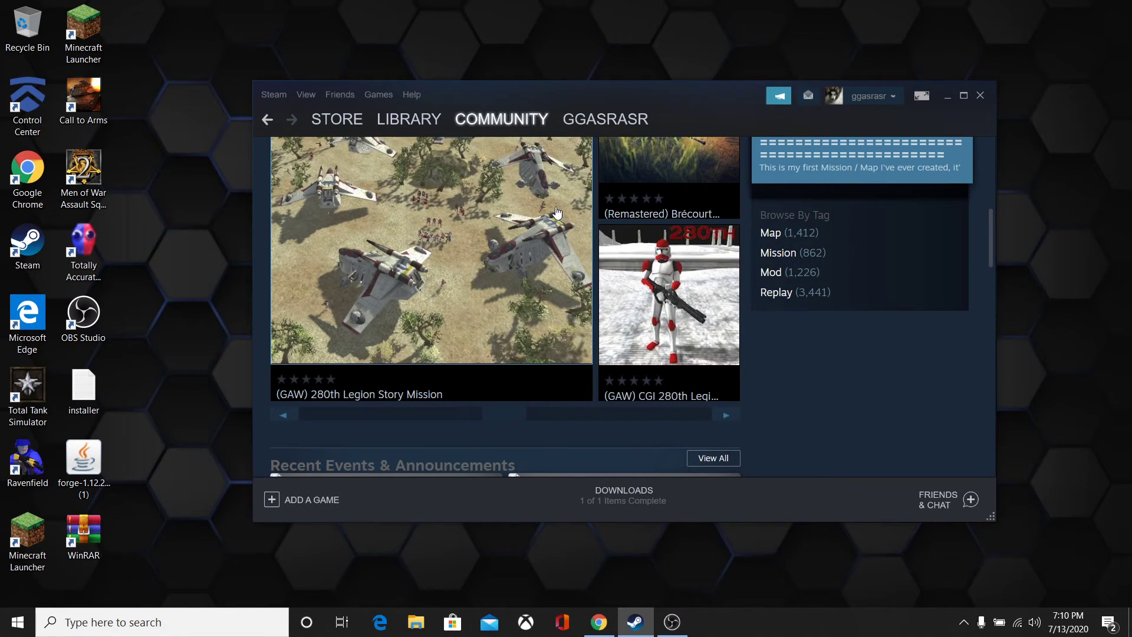
# Look further down the Workshop home page through the announcements, followed authors and Most Popular list.
pyautogui.scroll(-5, 560, 209)
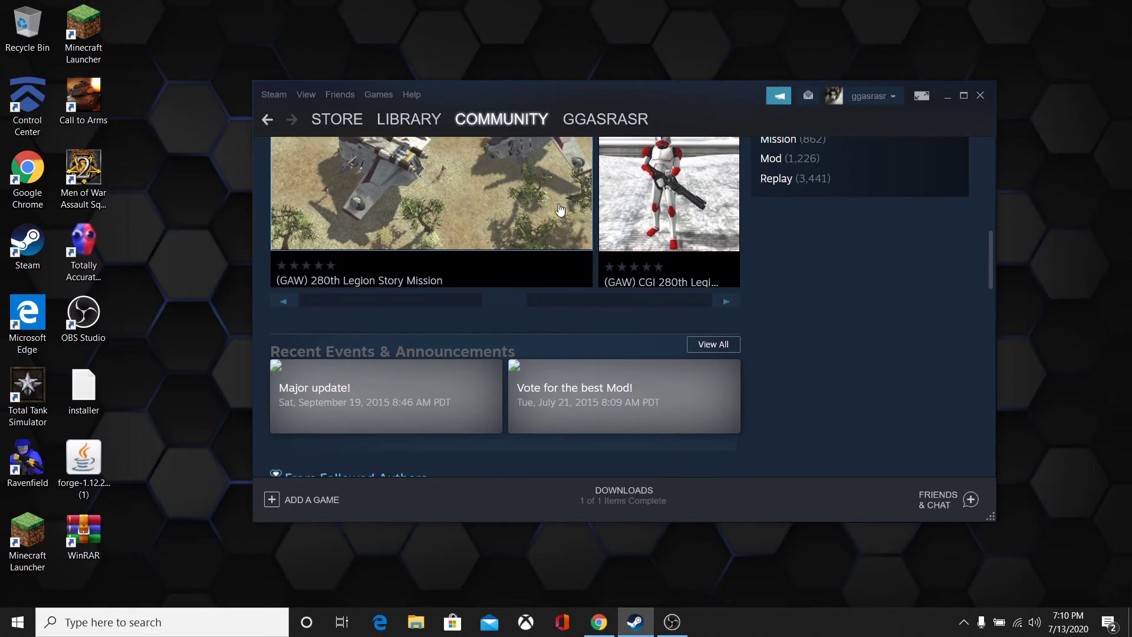
pyautogui.scroll(-6, 560, 210)
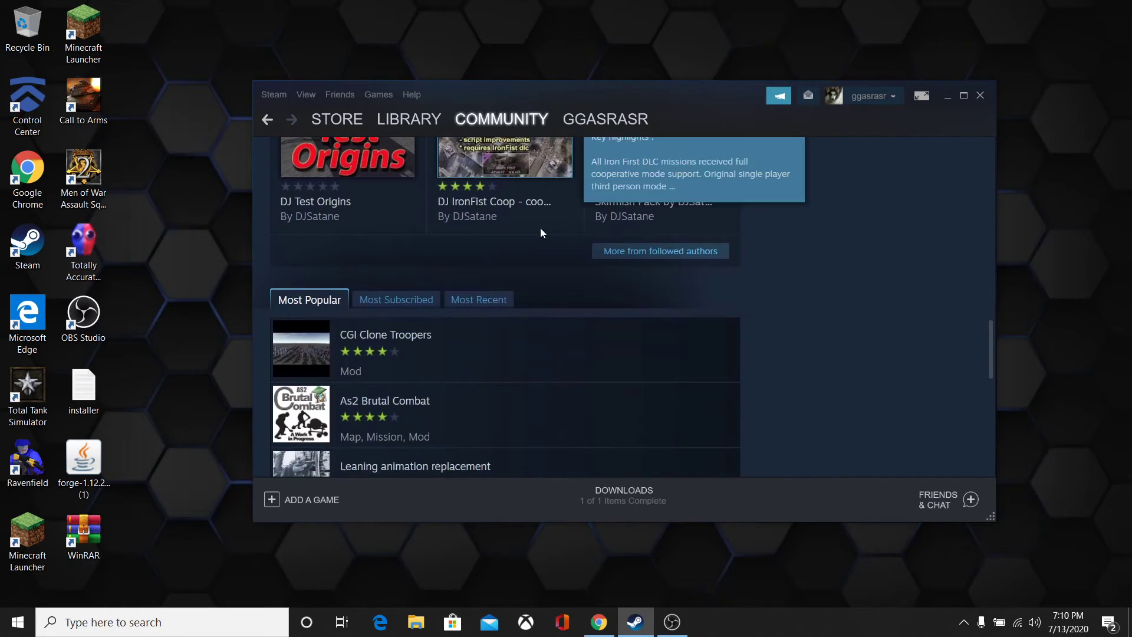
pyautogui.scroll(-3, 454, 266)
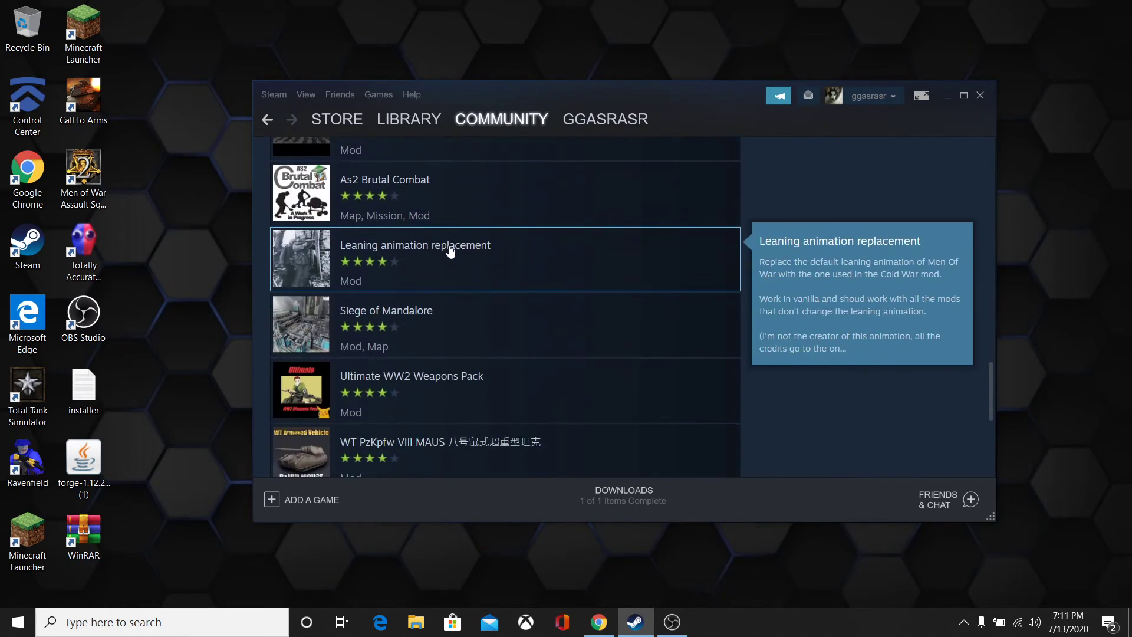
pyautogui.scroll(5, 460, 238)
# Reopen the game's Workshop from its library page and examine the mods in the Most Popular list.
pyautogui.click(409, 117)
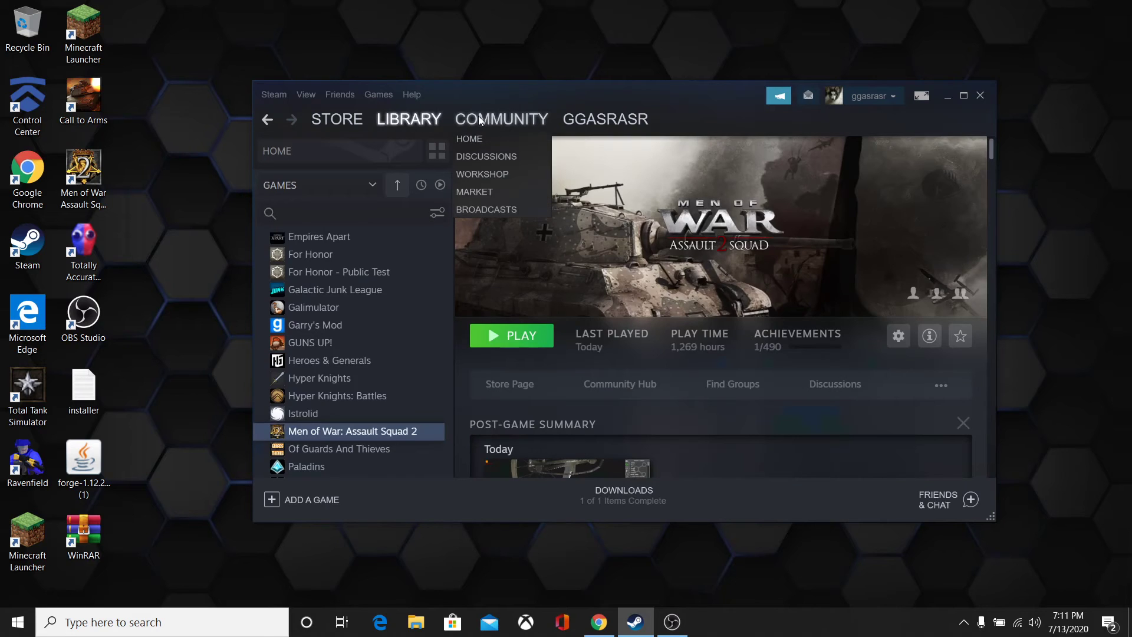
pyautogui.click(939, 389)
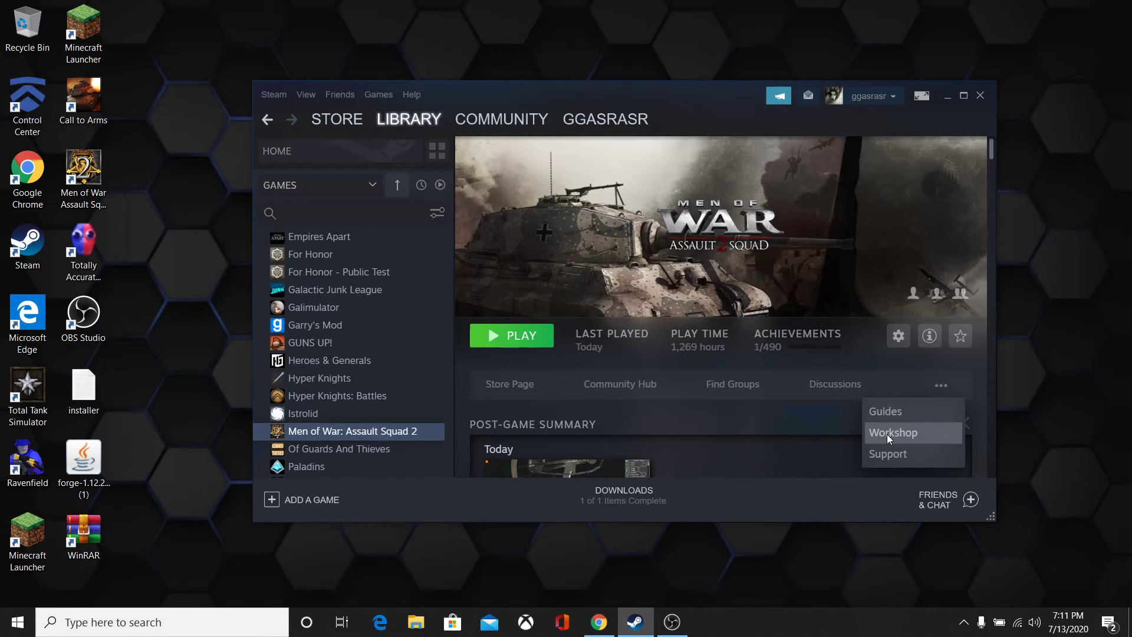
pyautogui.click(886, 433)
pyautogui.scroll(-7, 429, 323)
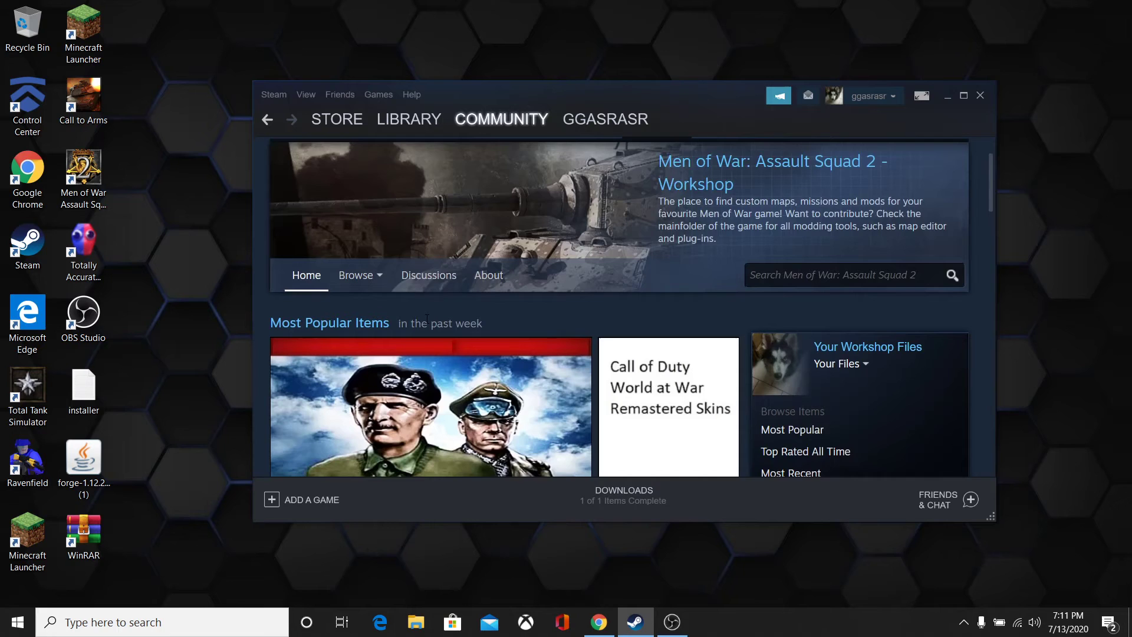
pyautogui.scroll(-12, 437, 319)
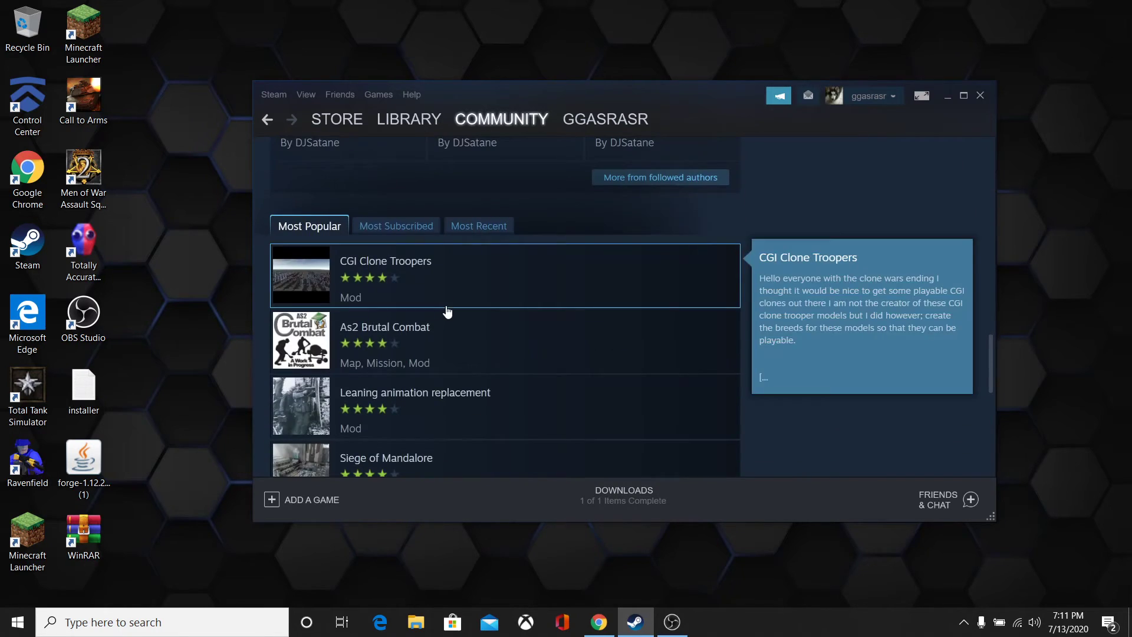
pyautogui.scroll(-1, 458, 313)
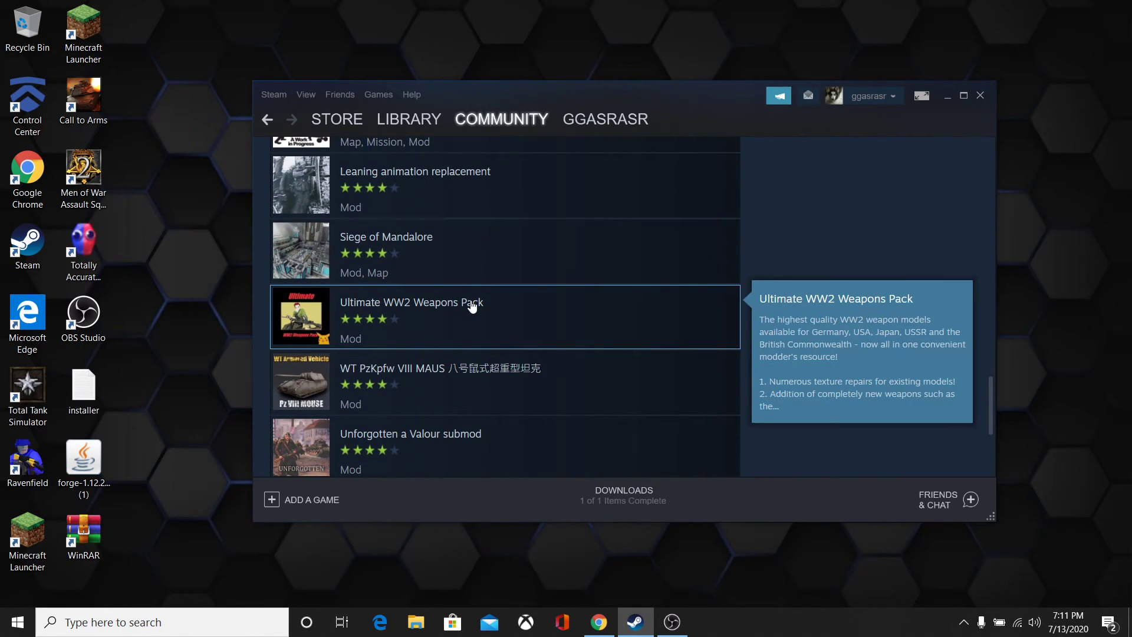
pyautogui.scroll(-3, 469, 305)
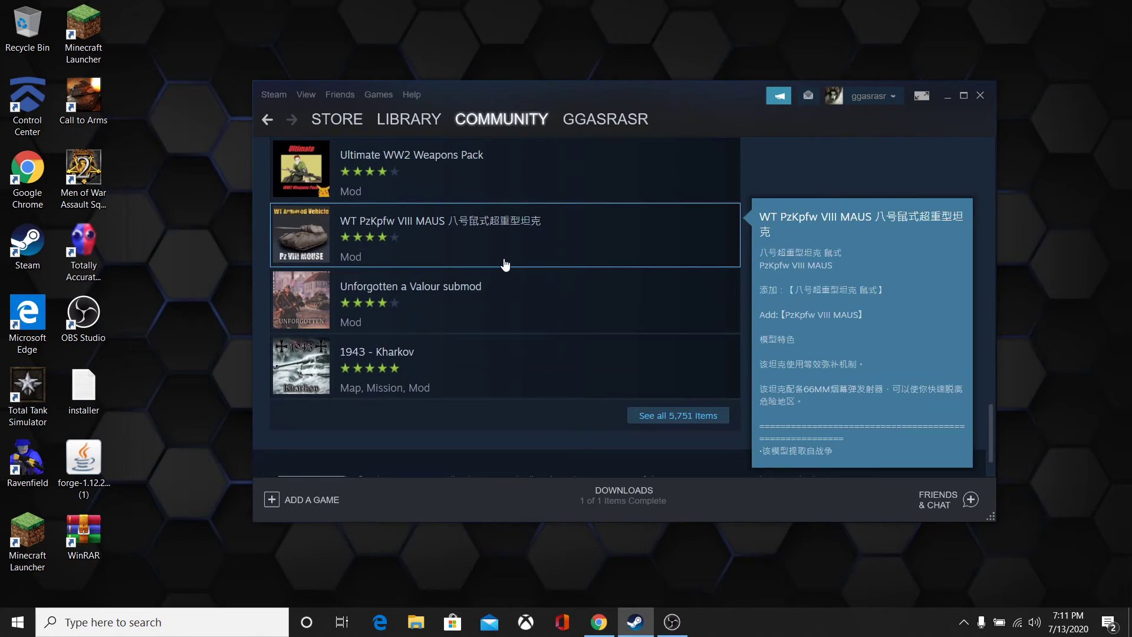
pyautogui.scroll(3, 419, 289)
pyautogui.scroll(5, 412, 254)
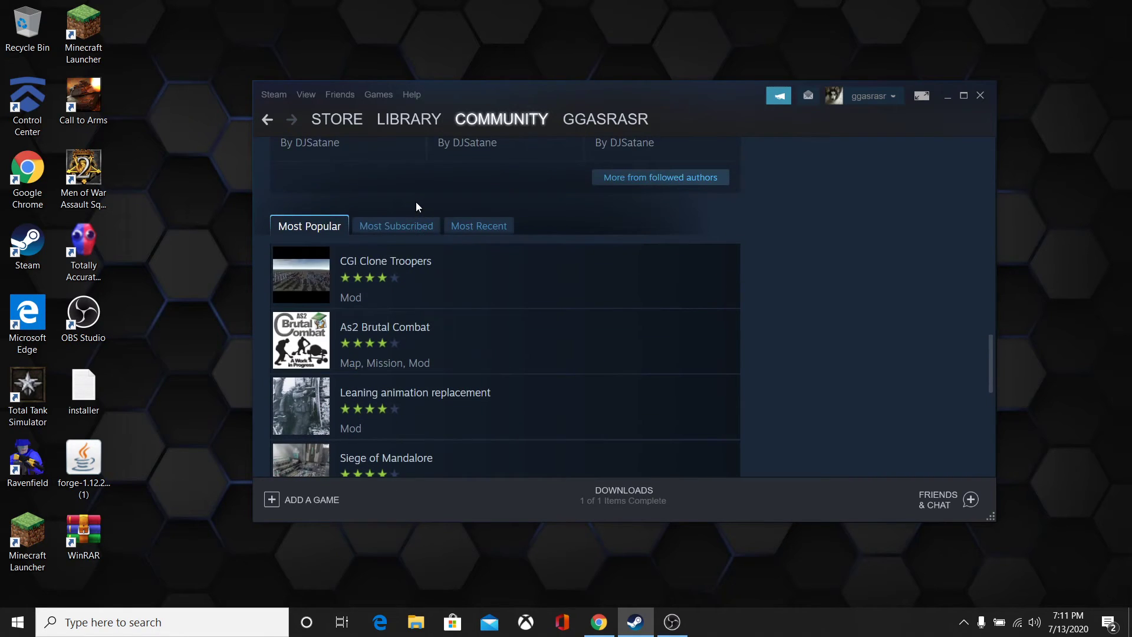
# Open the CoD WW3 mod from the Most Subscribed list and examine its screenshots and subscription section.
pyautogui.click(418, 224)
pyautogui.scroll(-3, 429, 254)
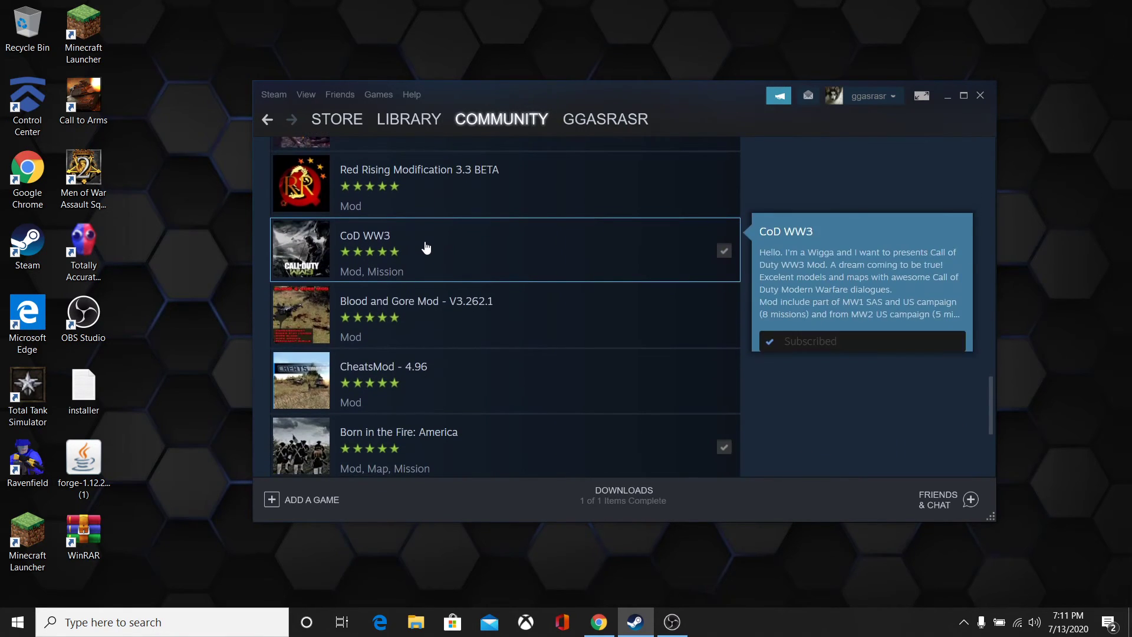
pyautogui.scroll(-1, 431, 245)
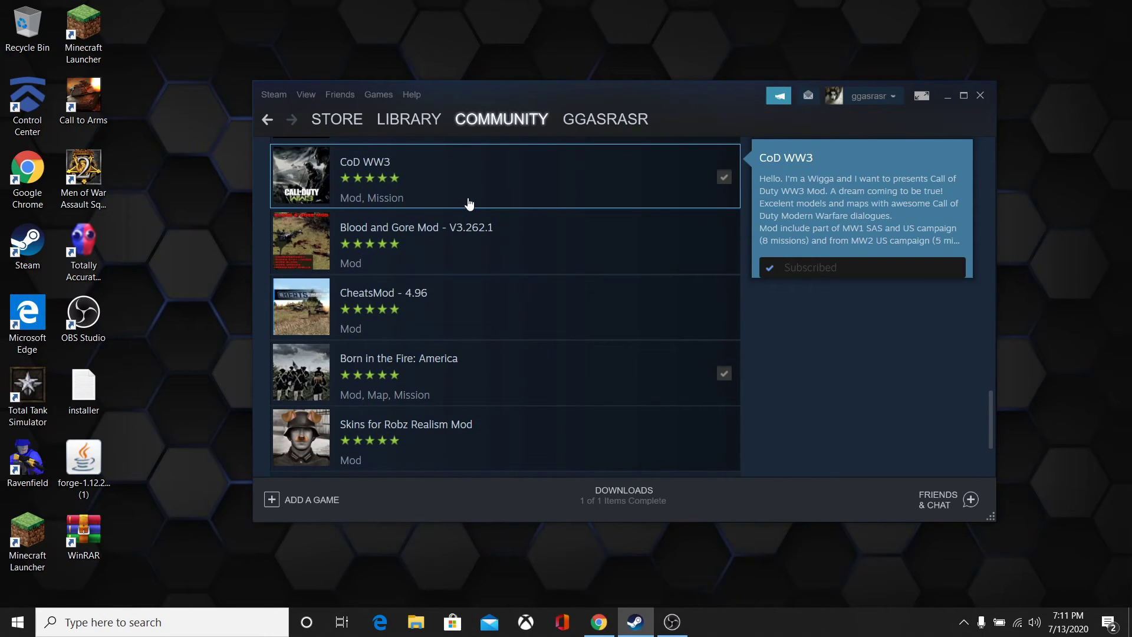
pyautogui.click(469, 203)
pyautogui.scroll(-5, 469, 202)
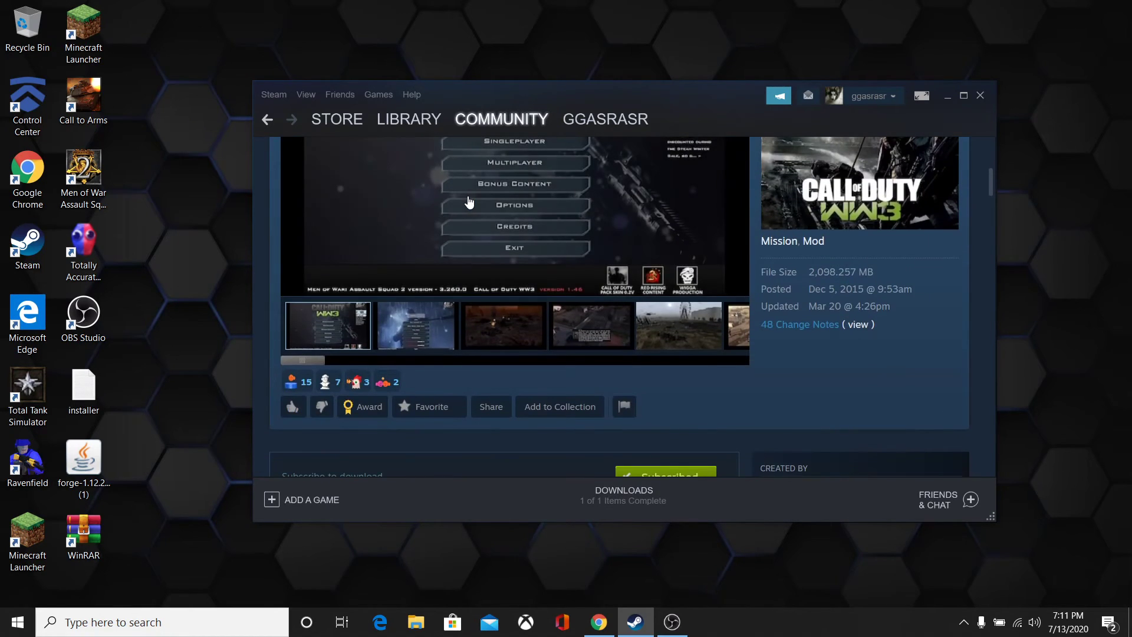
pyautogui.scroll(2, 471, 204)
pyautogui.scroll(-4, 471, 203)
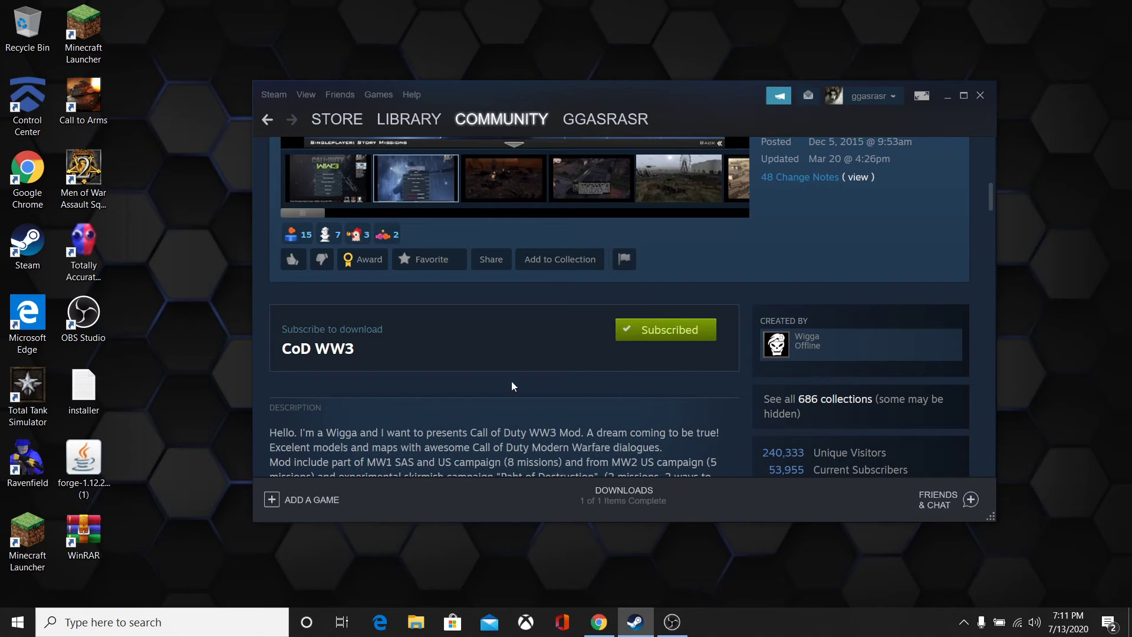
# Return to the game's library page and launch it with the Play Men of War: Assault Squad 2 option.
pyautogui.click(395, 118)
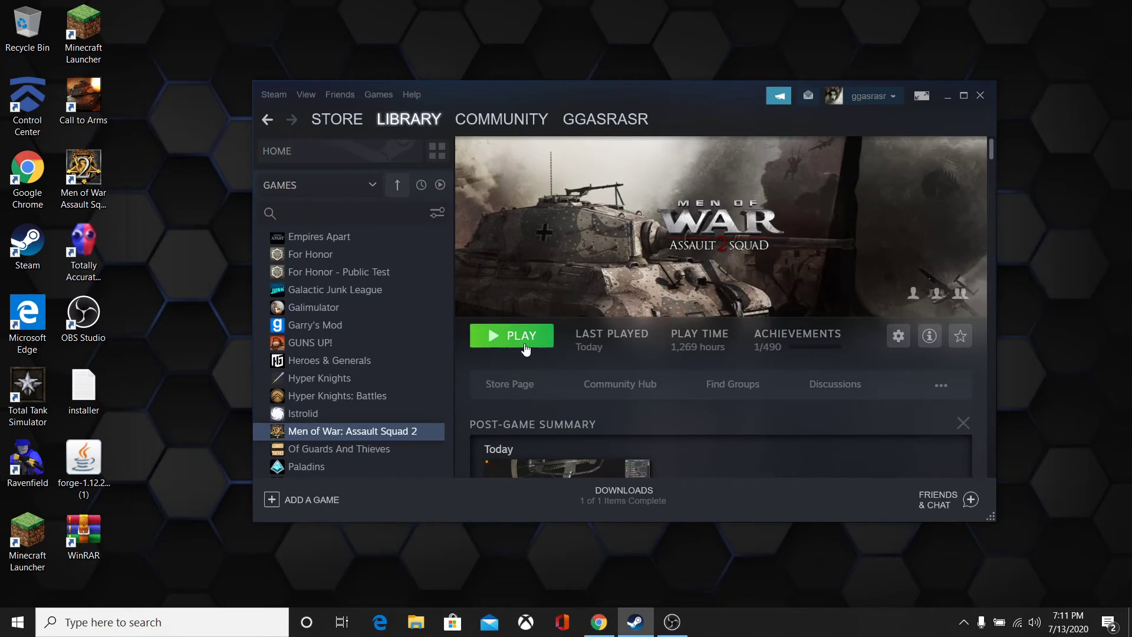
pyautogui.click(525, 345)
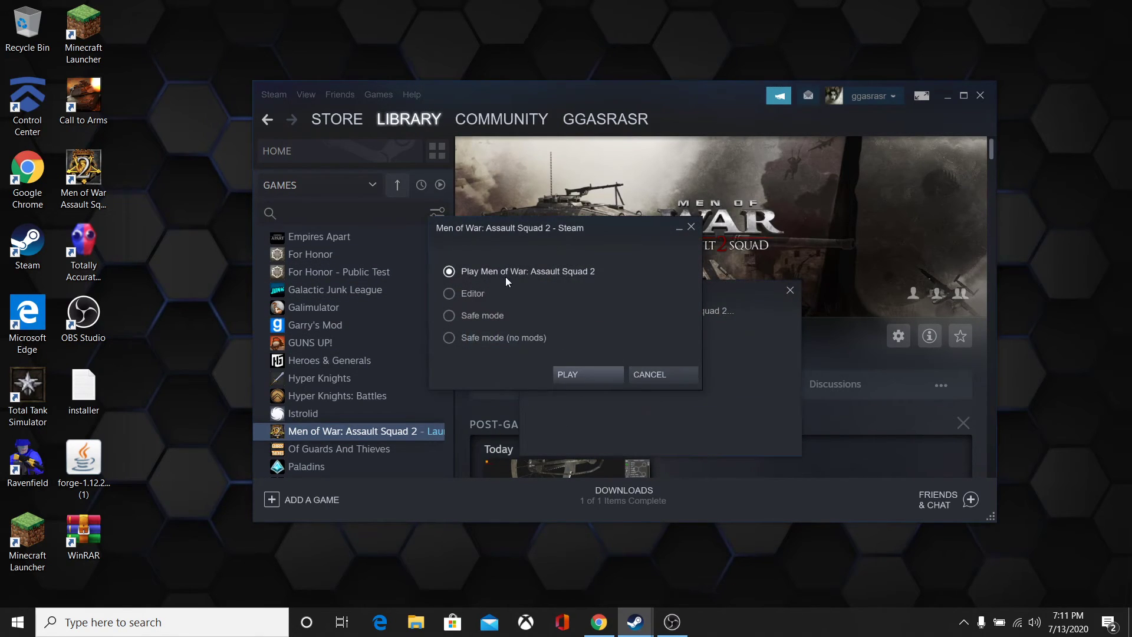
pyautogui.click(609, 376)
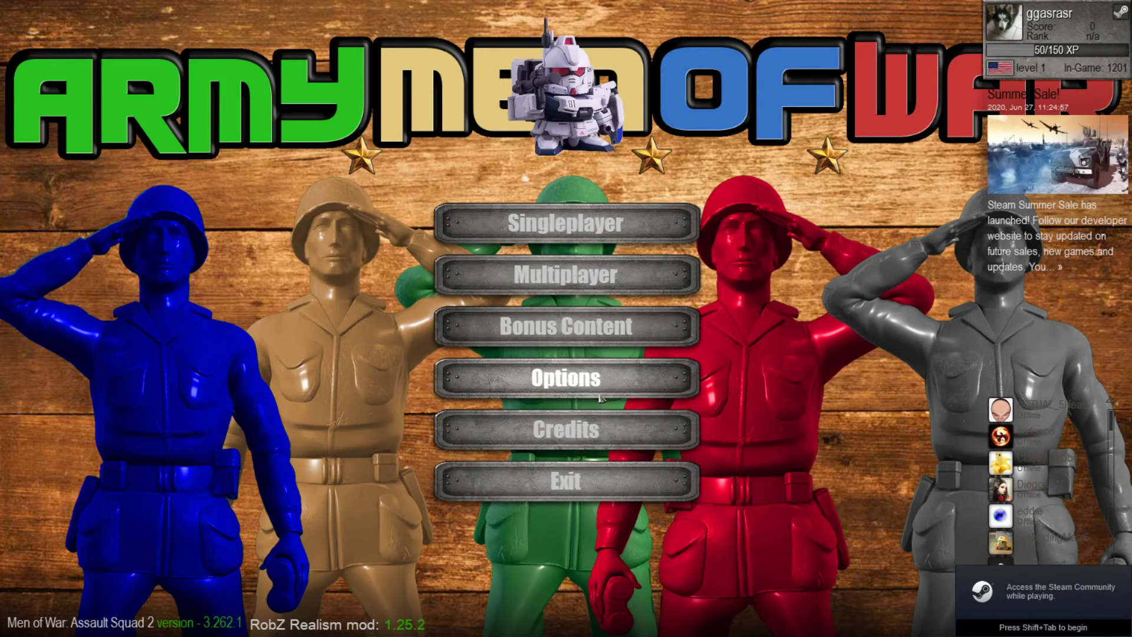
# Open the game options and examine the video, audio and gameplay settings.
pyautogui.click(572, 374)
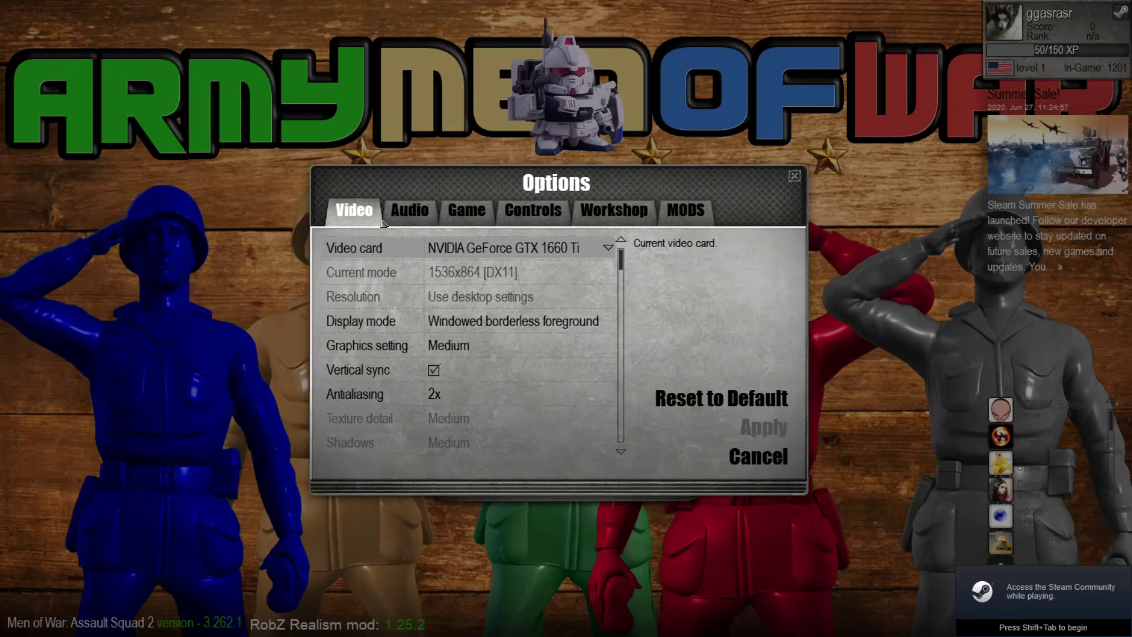
pyautogui.click(413, 215)
pyautogui.click(469, 212)
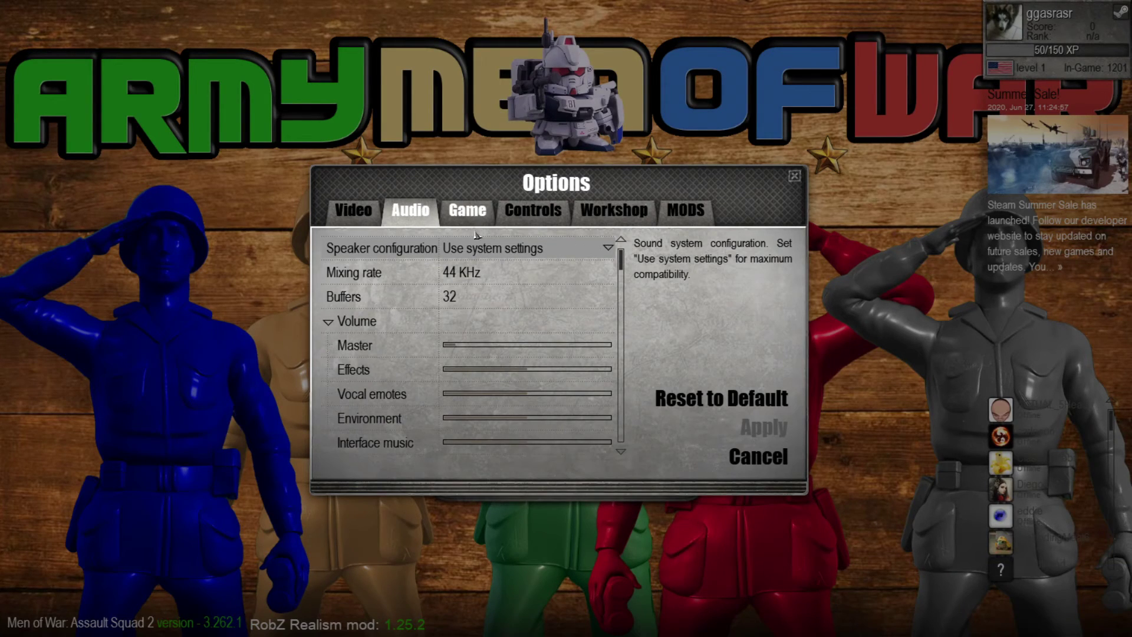
pyautogui.scroll(-2, 561, 325)
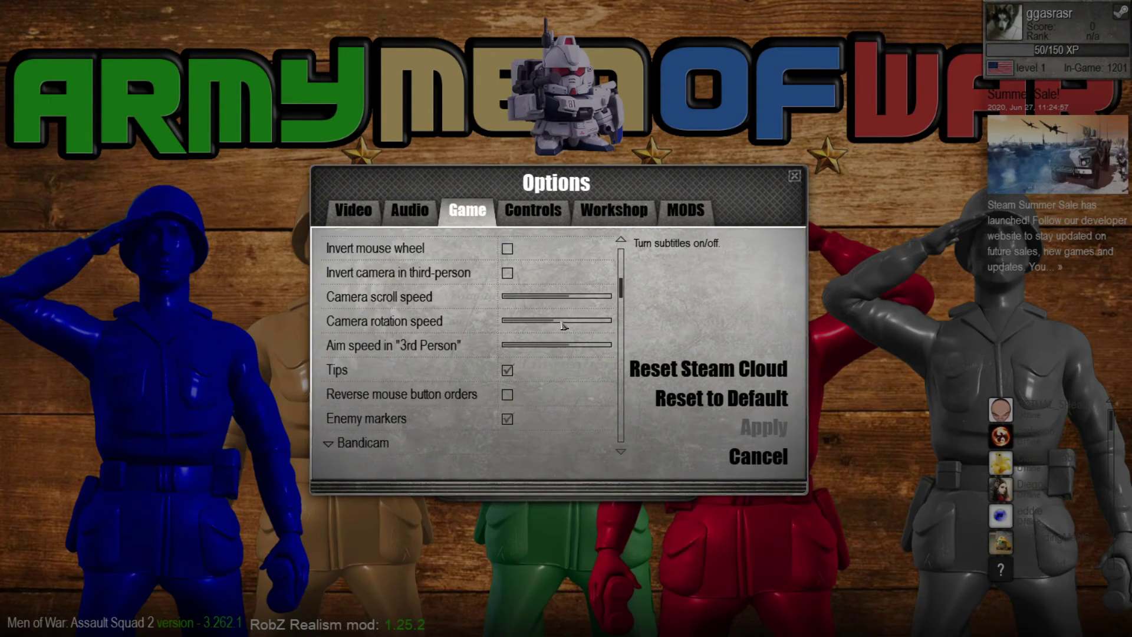
pyautogui.scroll(2, 564, 327)
pyautogui.scroll(-6, 560, 331)
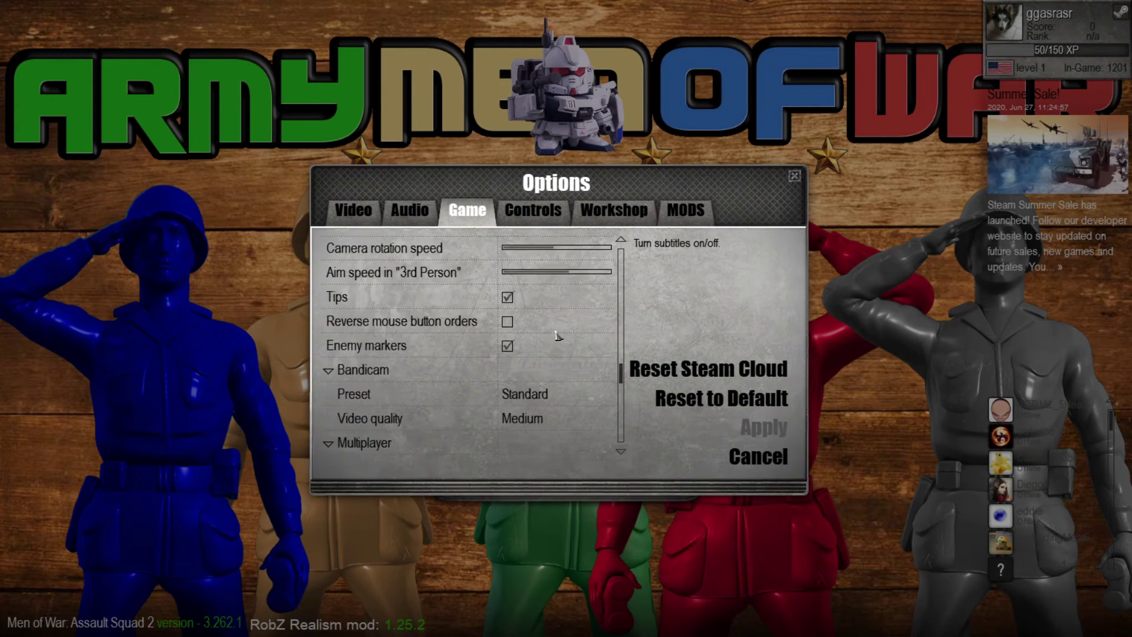
pyautogui.scroll(6, 554, 327)
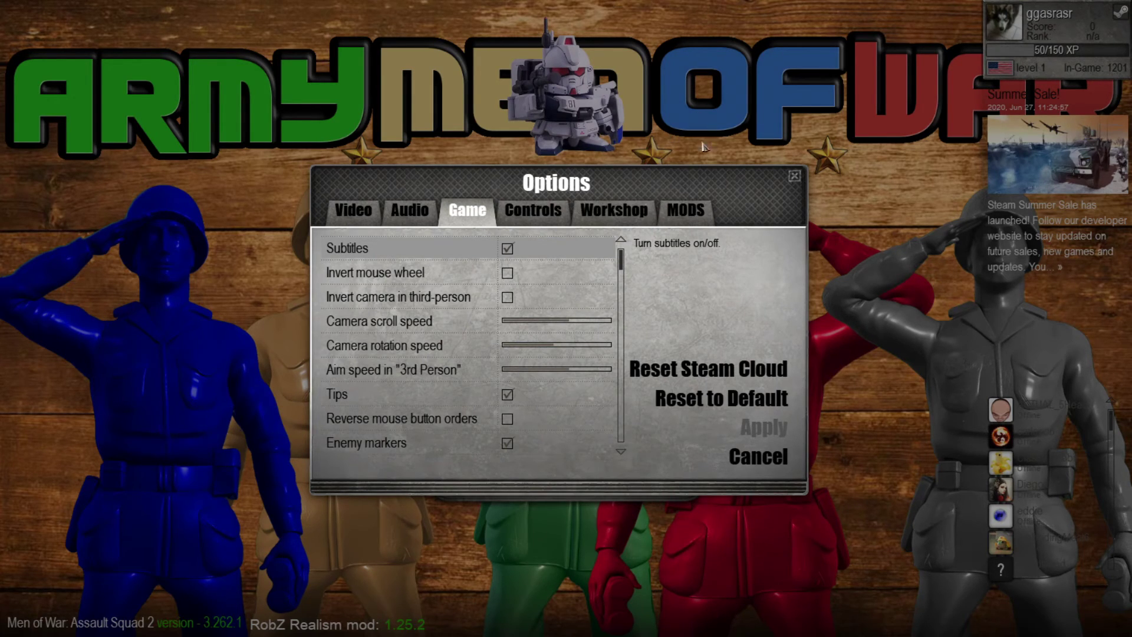
# Browse the deactivated mods in the mod options and view the info of RobZ Realism mod 1.27.4.
pyautogui.click(694, 209)
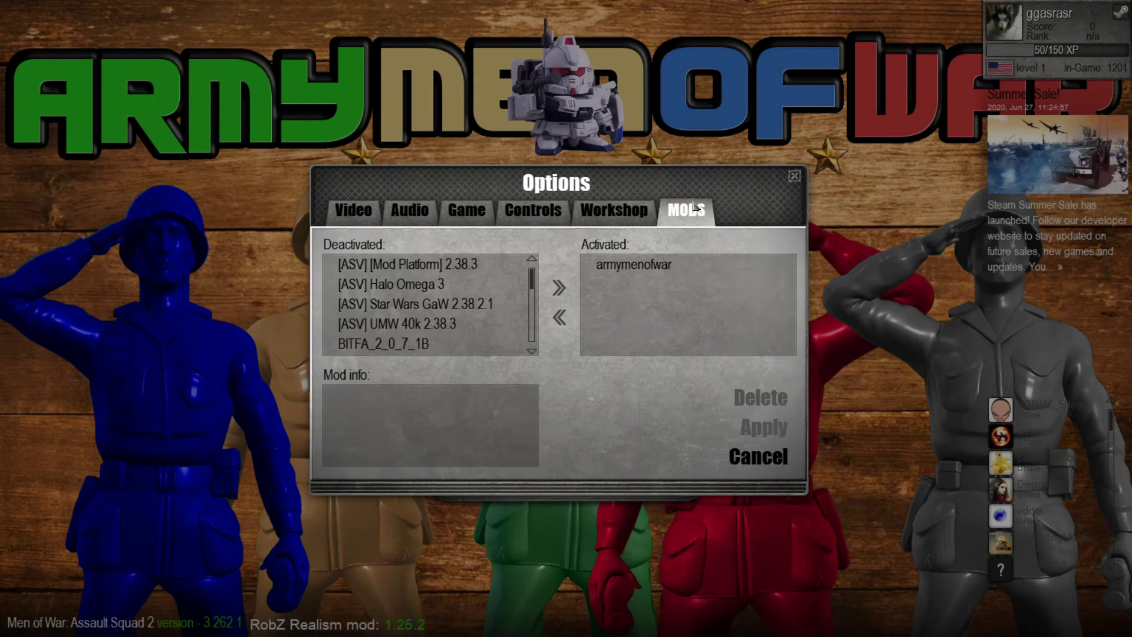
pyautogui.scroll(-3, 469, 300)
pyautogui.scroll(-8, 470, 300)
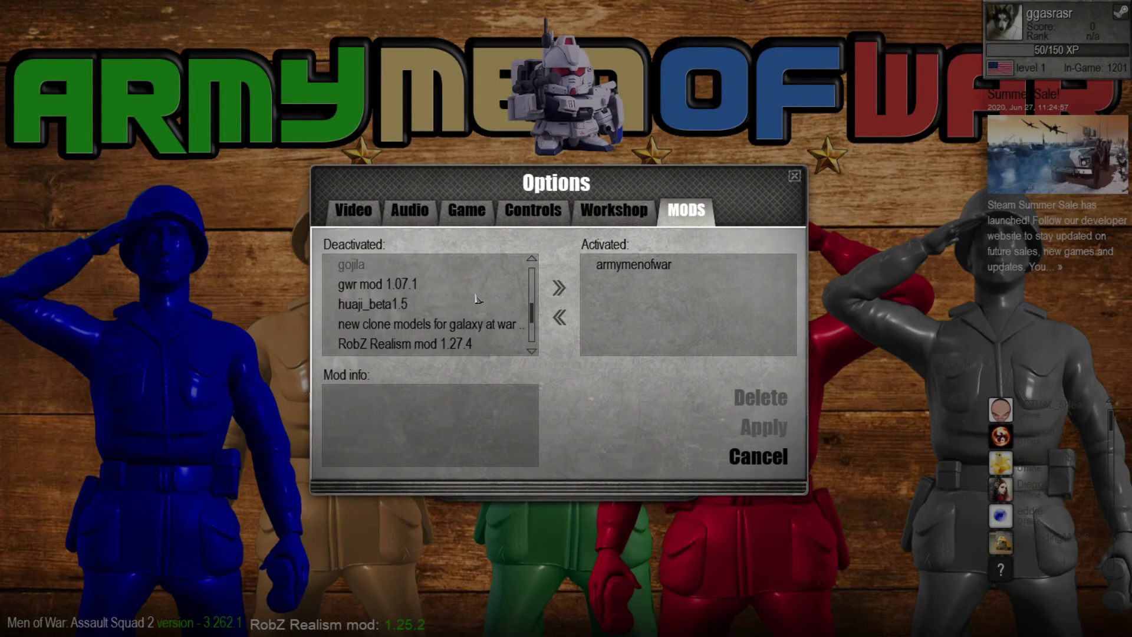
pyautogui.scroll(10, 489, 302)
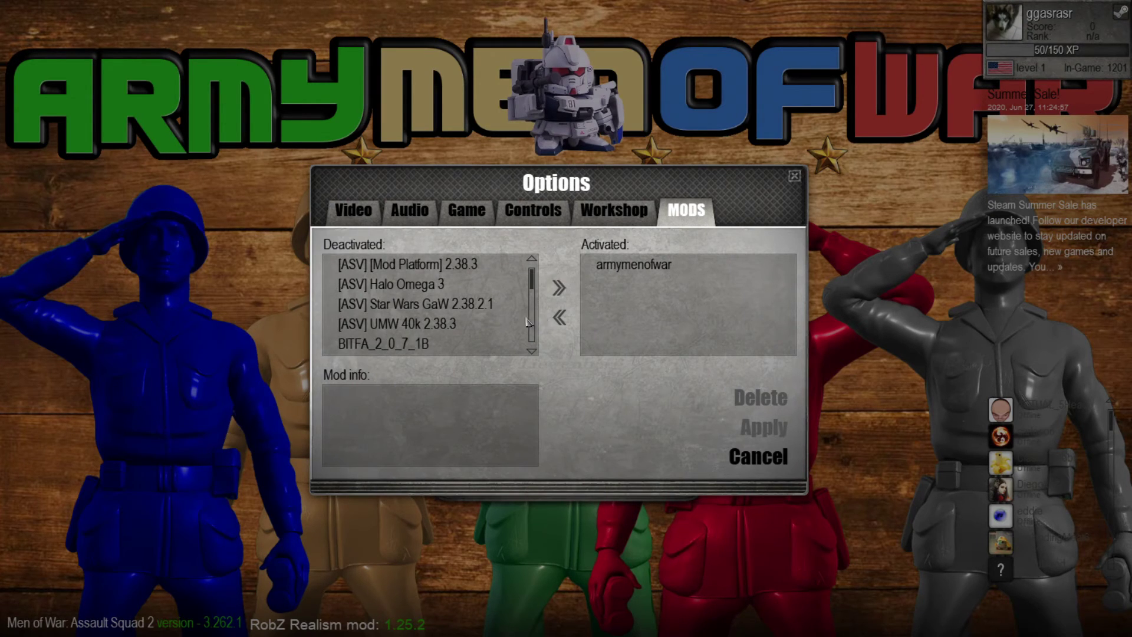
pyautogui.scroll(-1, 377, 272)
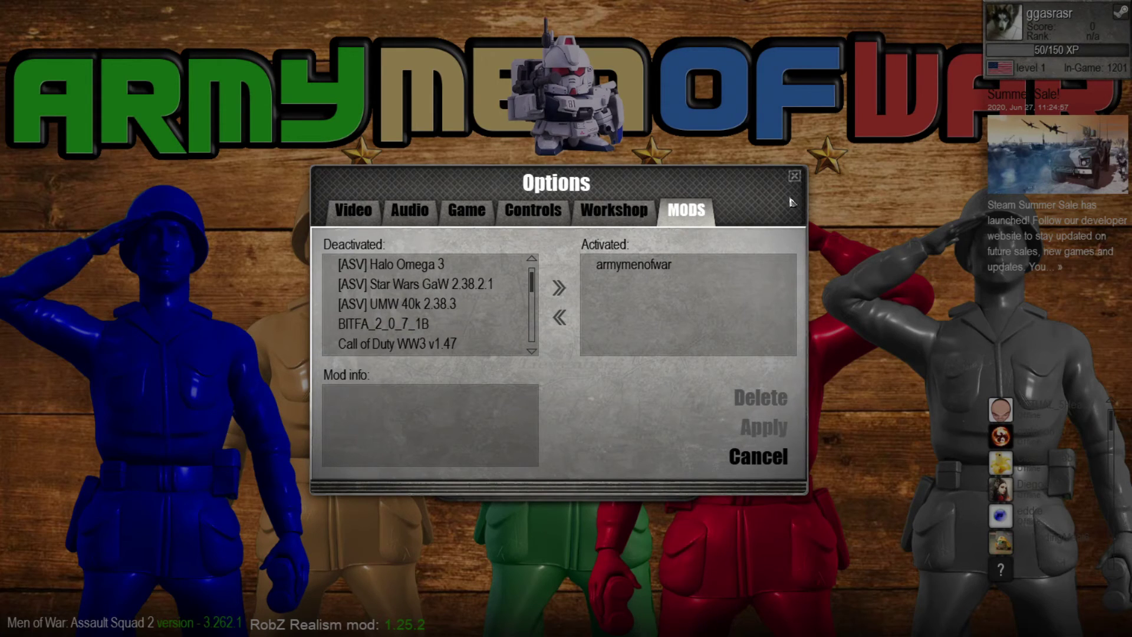
pyautogui.scroll(-8, 479, 286)
pyautogui.click(480, 283)
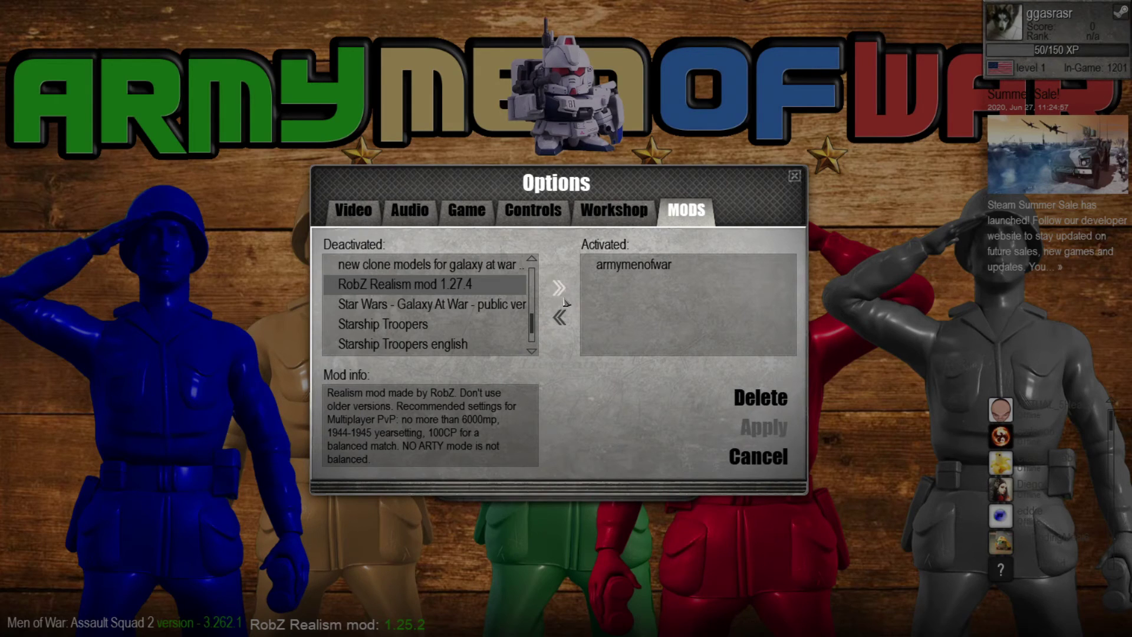
pyautogui.scroll(8, 474, 314)
# Deactivate the armymenofwar mod, activate it again and apply the mod selection.
pyautogui.click(610, 265)
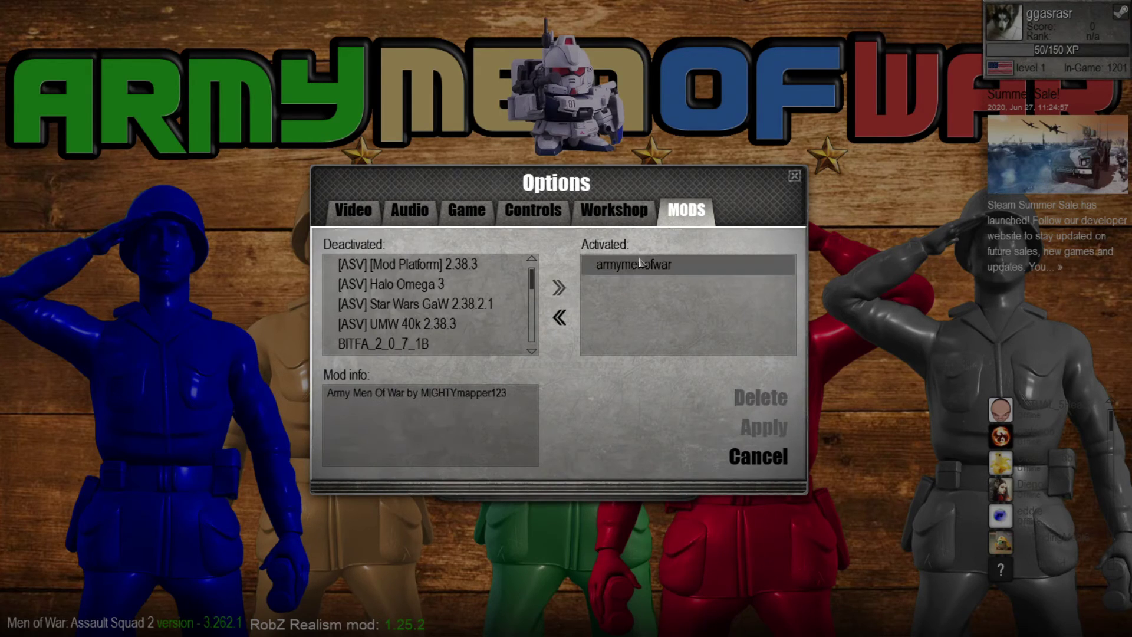
pyautogui.click(558, 319)
pyautogui.click(432, 343)
pyautogui.click(559, 293)
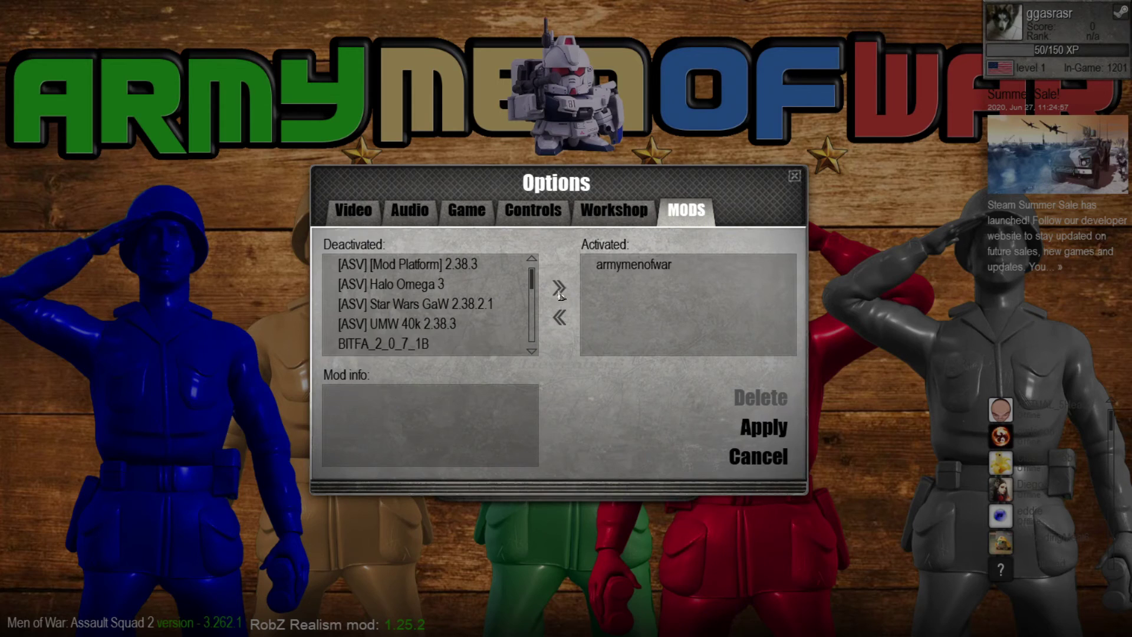
pyautogui.click(763, 427)
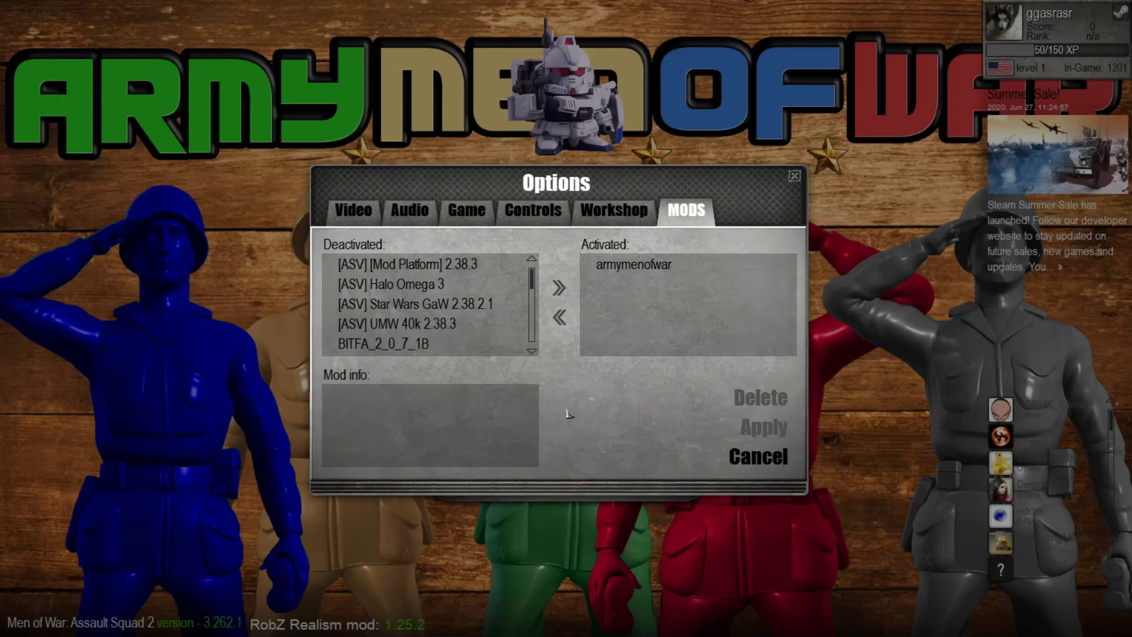
# Deactivate the armymenofwar mod and apply the change to load the game without mods.
pyautogui.click(632, 267)
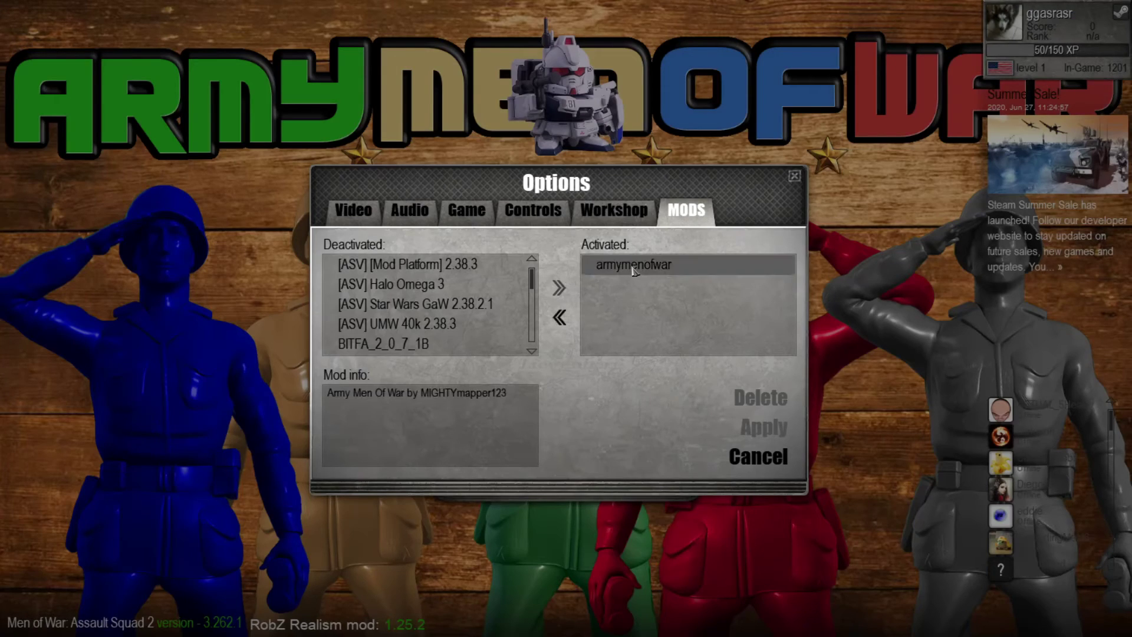
pyautogui.click(560, 319)
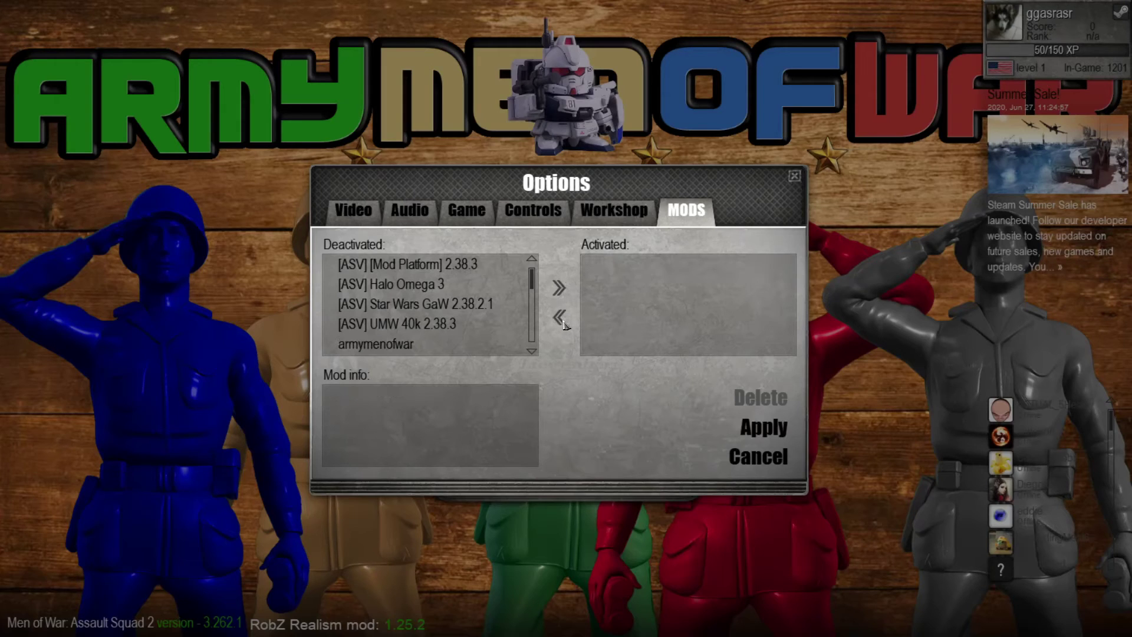
pyautogui.click(764, 438)
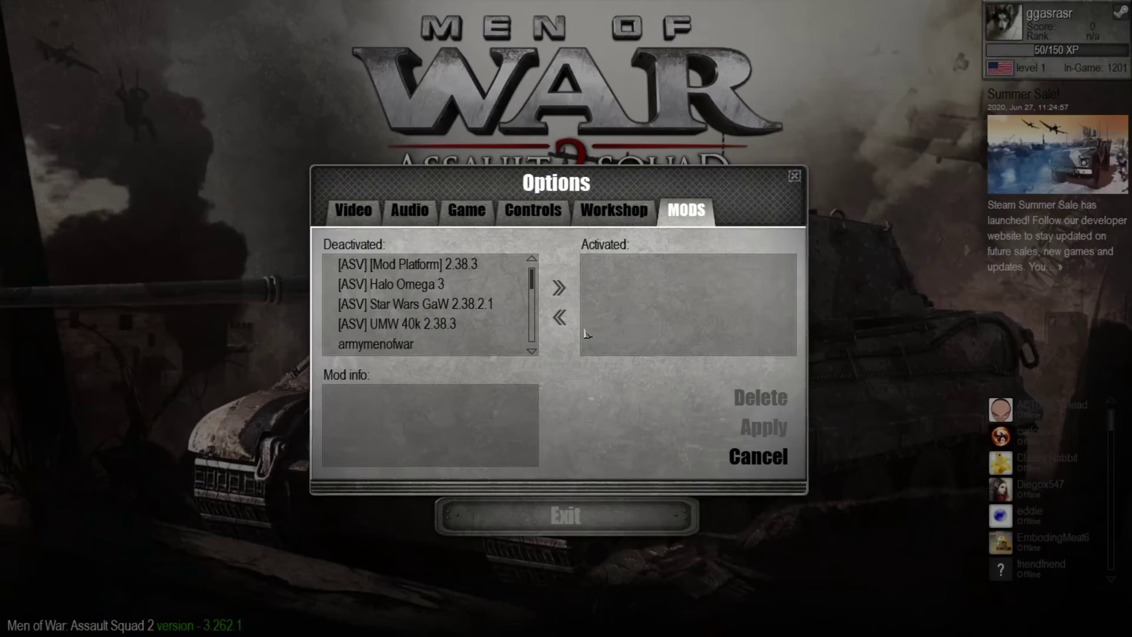
# Activate the armymenofwar mod from the deactivated list and apply the change.
pyautogui.click(430, 349)
pyautogui.click(559, 288)
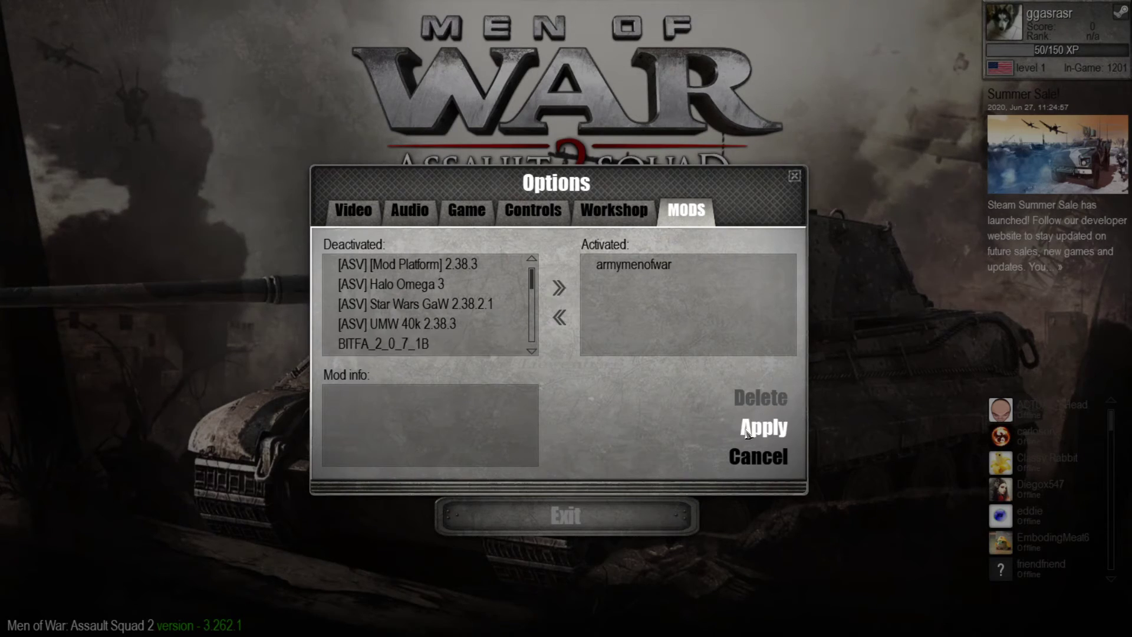
pyautogui.click(763, 428)
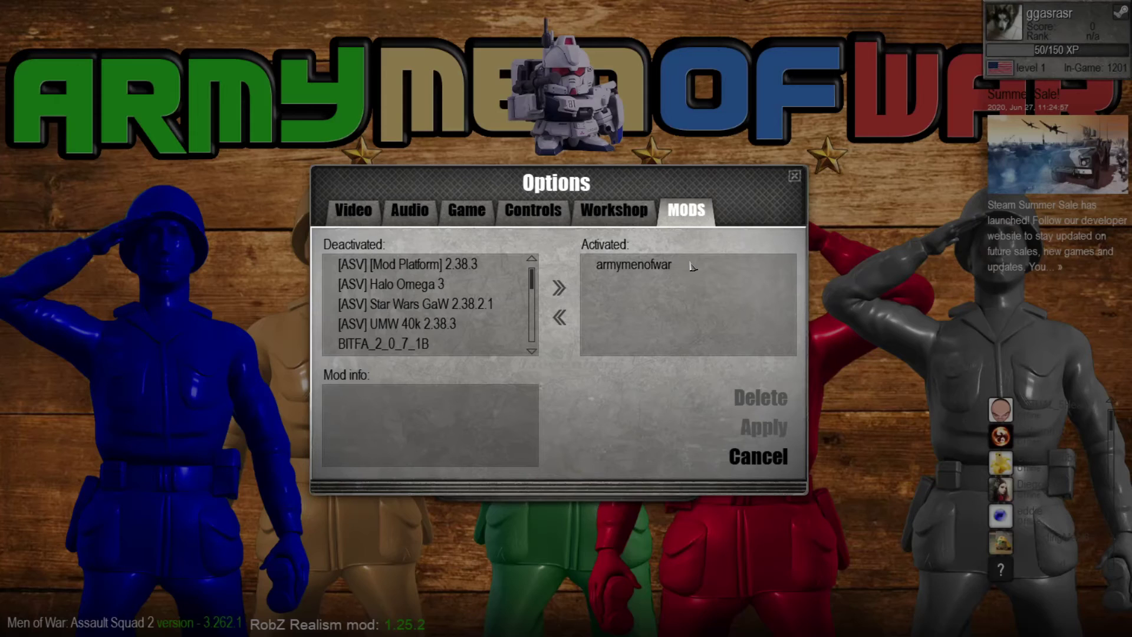
# Look further through the list of deactivated mods.
pyautogui.scroll(-5, 457, 324)
pyautogui.scroll(5, 460, 318)
pyautogui.scroll(-15, 476, 326)
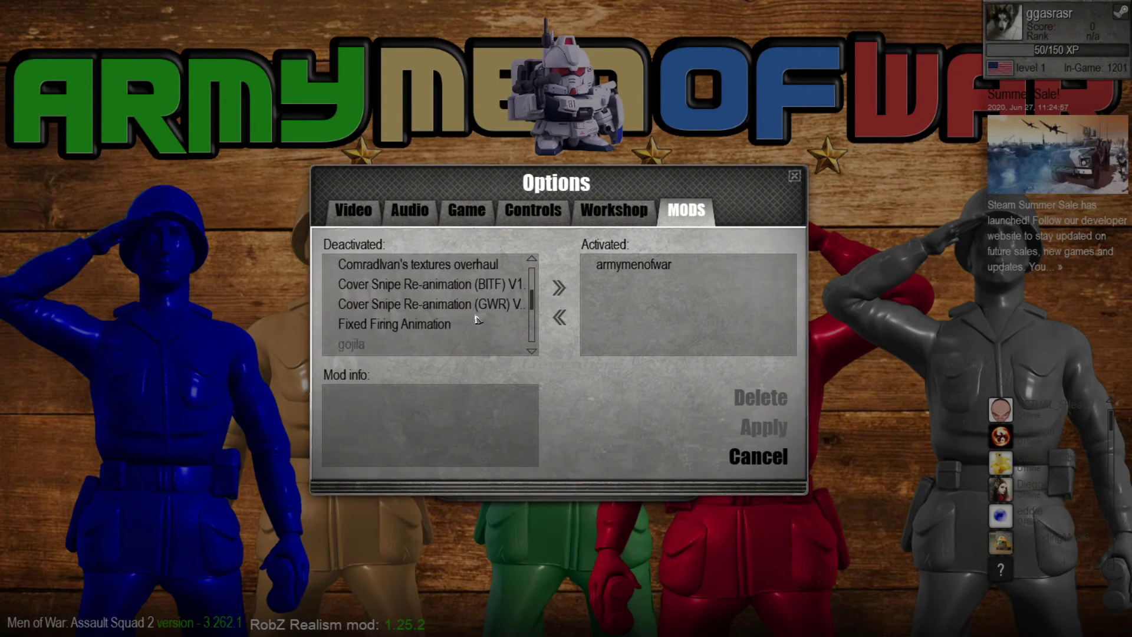
# Close the options without further changes and exit the game, confirming the exit.
pyautogui.click(788, 465)
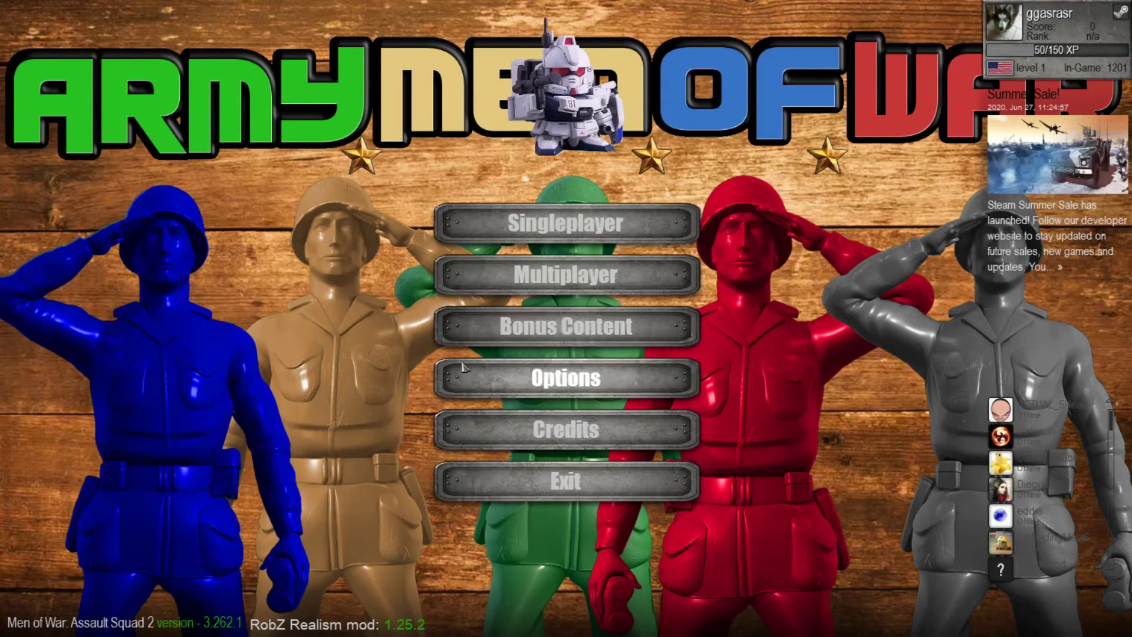
pyautogui.click(575, 476)
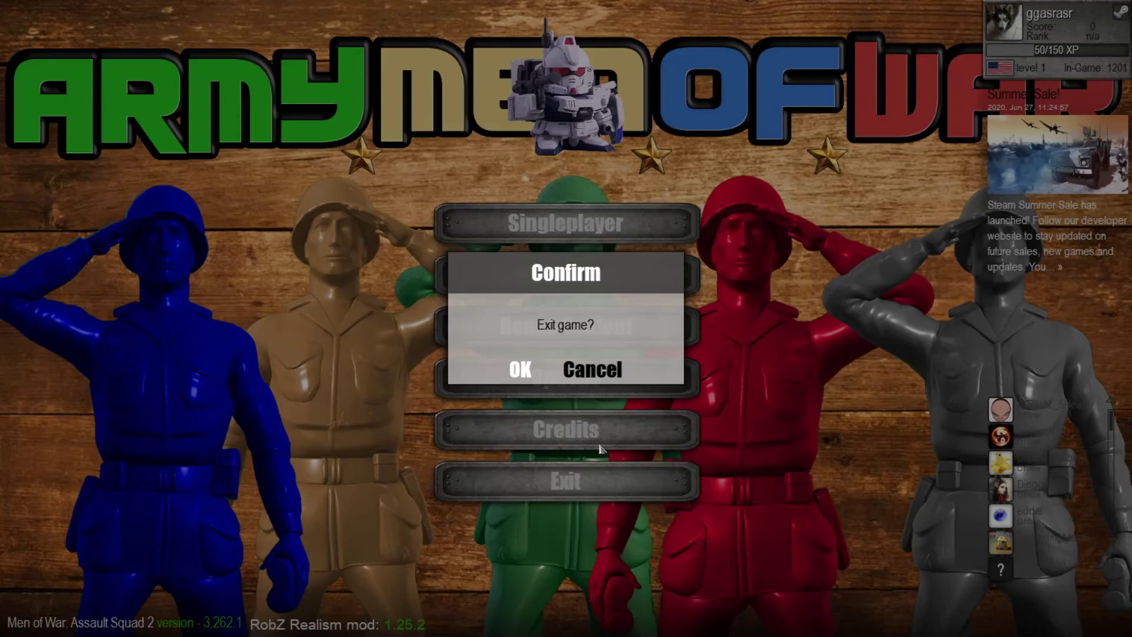
pyautogui.click(519, 372)
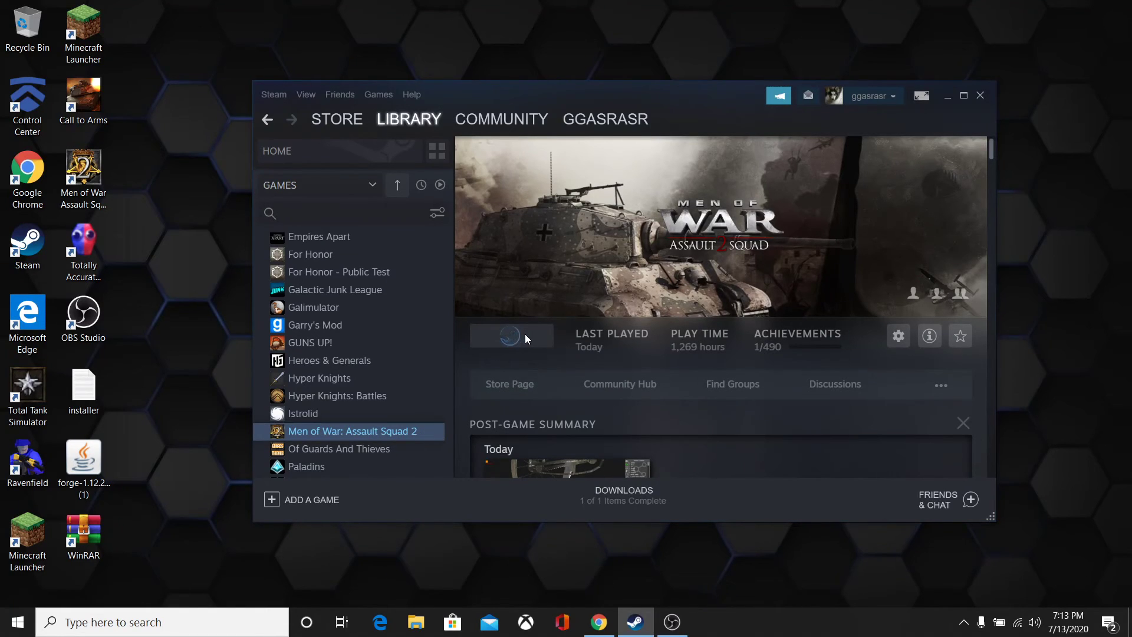
# Launch Men of War: Assault Squad 2 from the Steam library with the Editor option.
pyautogui.click(505, 330)
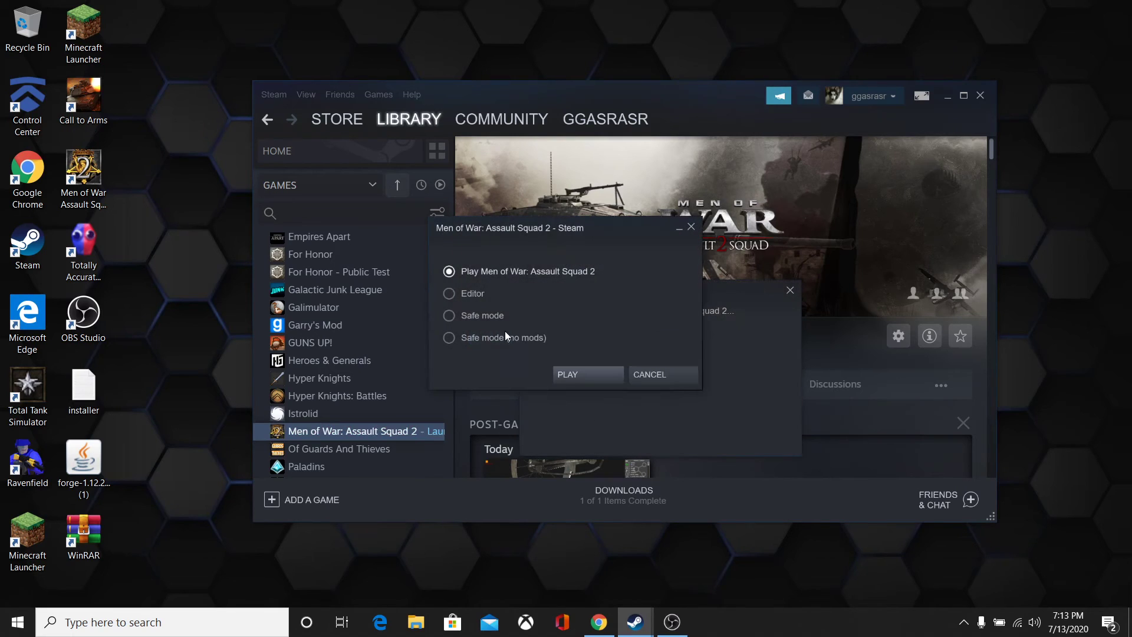
pyautogui.click(472, 295)
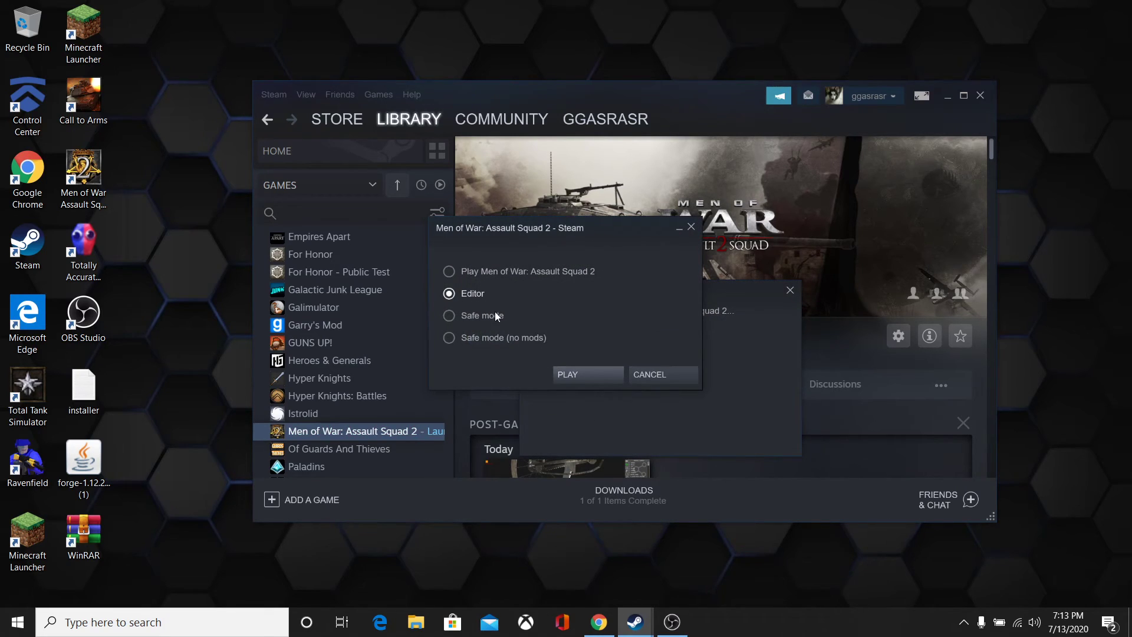
pyautogui.click(569, 376)
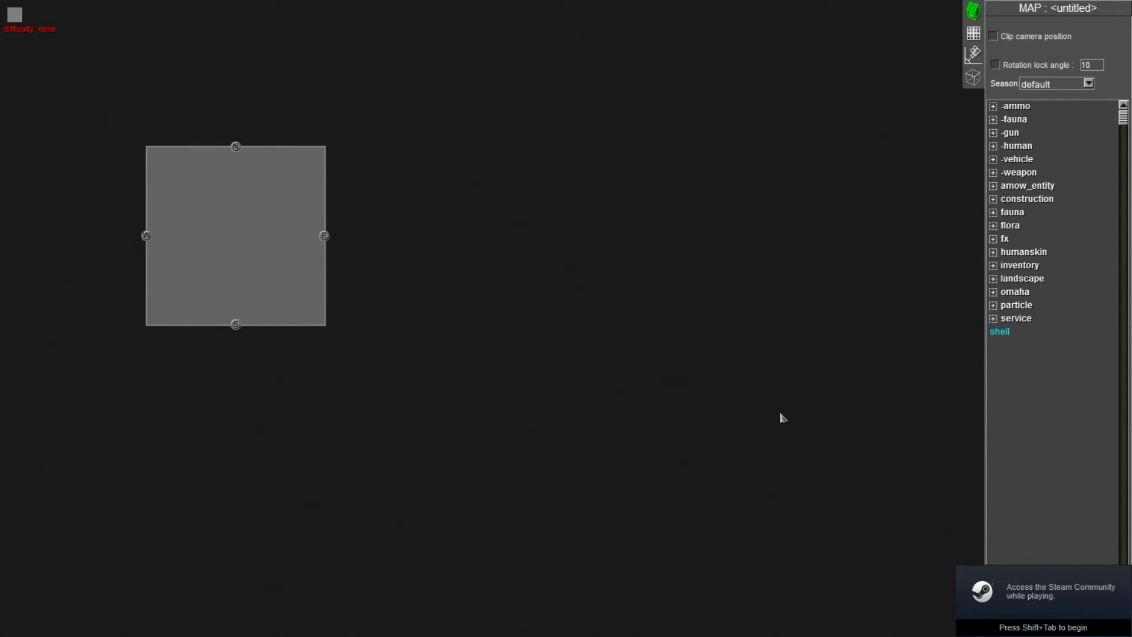
# Start opening a map in the editor and browse to the amow_maps/human dimension folder.
pyautogui.press('Escape')
pyautogui.click(561, 330)
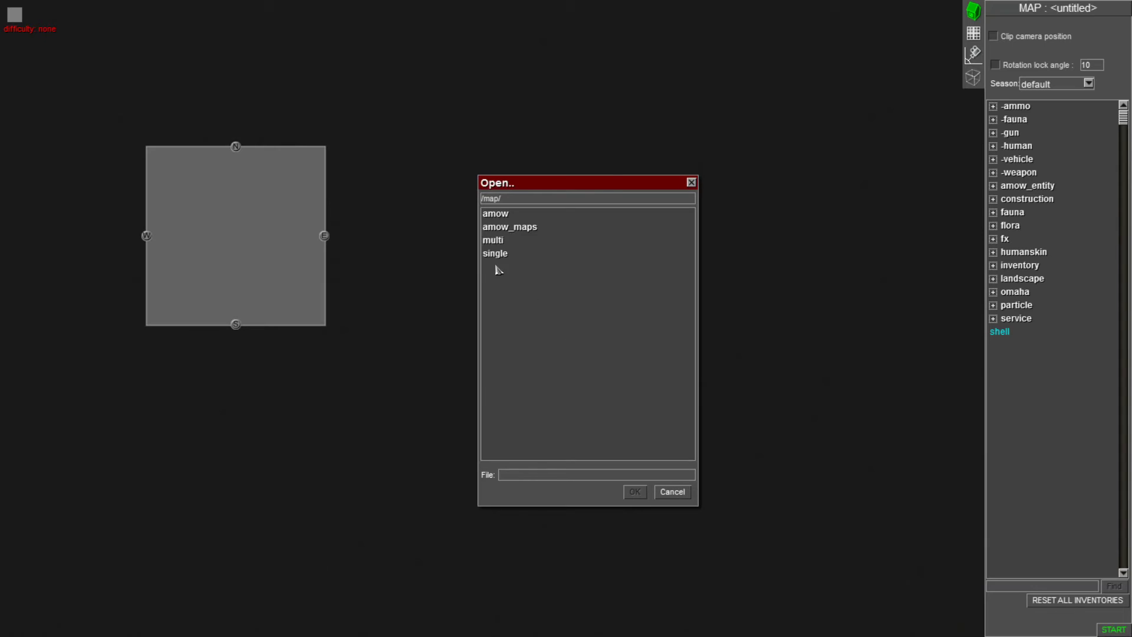
pyautogui.doubleClick(502, 228)
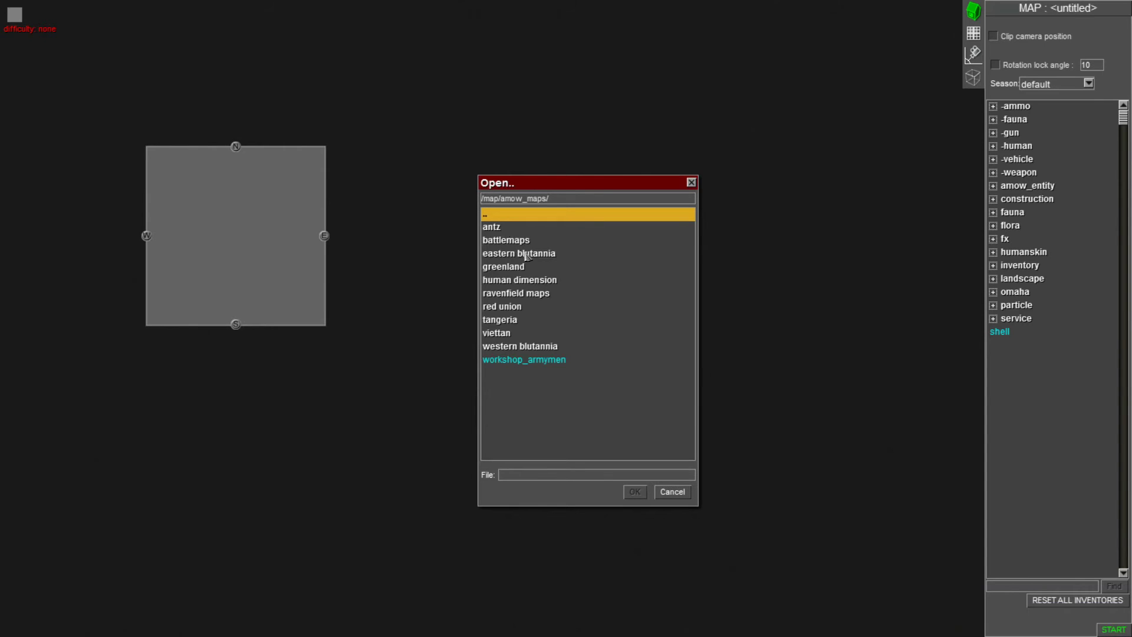
pyautogui.doubleClick(523, 282)
# Look through the maps in the human dimension folder and load one of them into the editor.
pyautogui.click(532, 281)
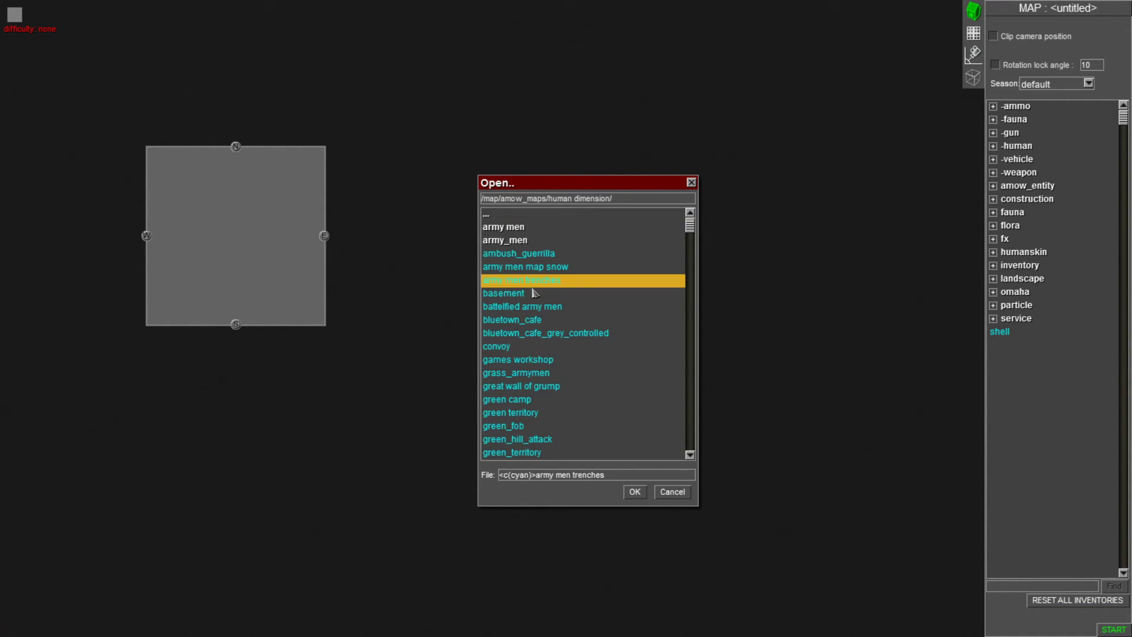
pyautogui.click(533, 295)
pyautogui.click(563, 308)
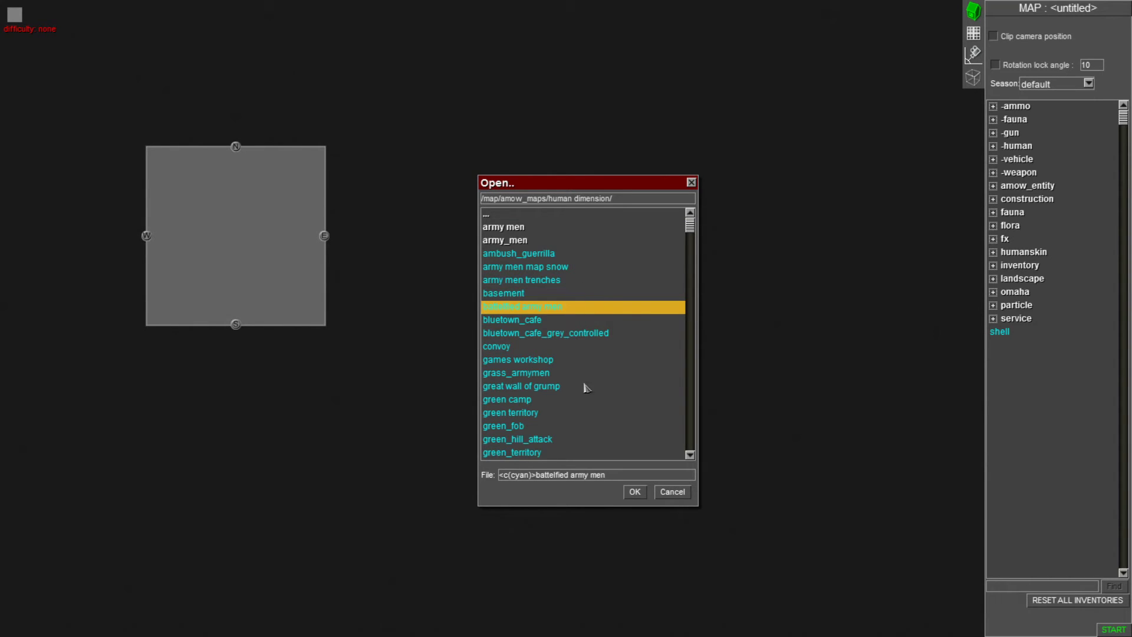
pyautogui.click(545, 321)
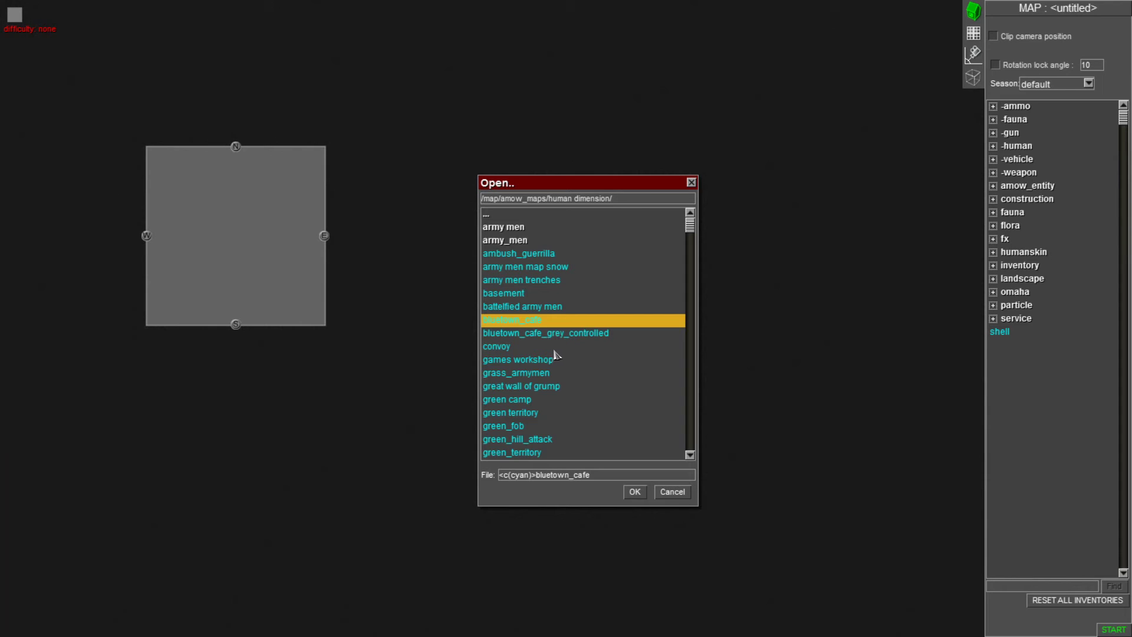
pyautogui.scroll(-3, 548, 357)
pyautogui.click(528, 401)
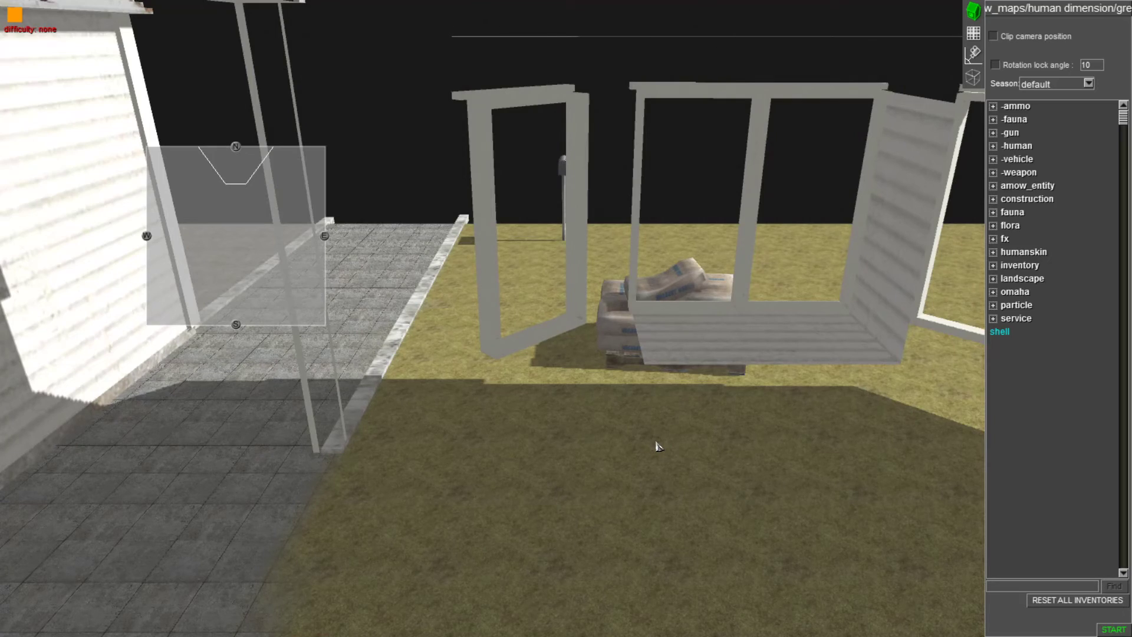
# View the house and yard on the loaded map and switch the editor between game, mission and map modes.
pyautogui.scroll(-10, 579, 174)
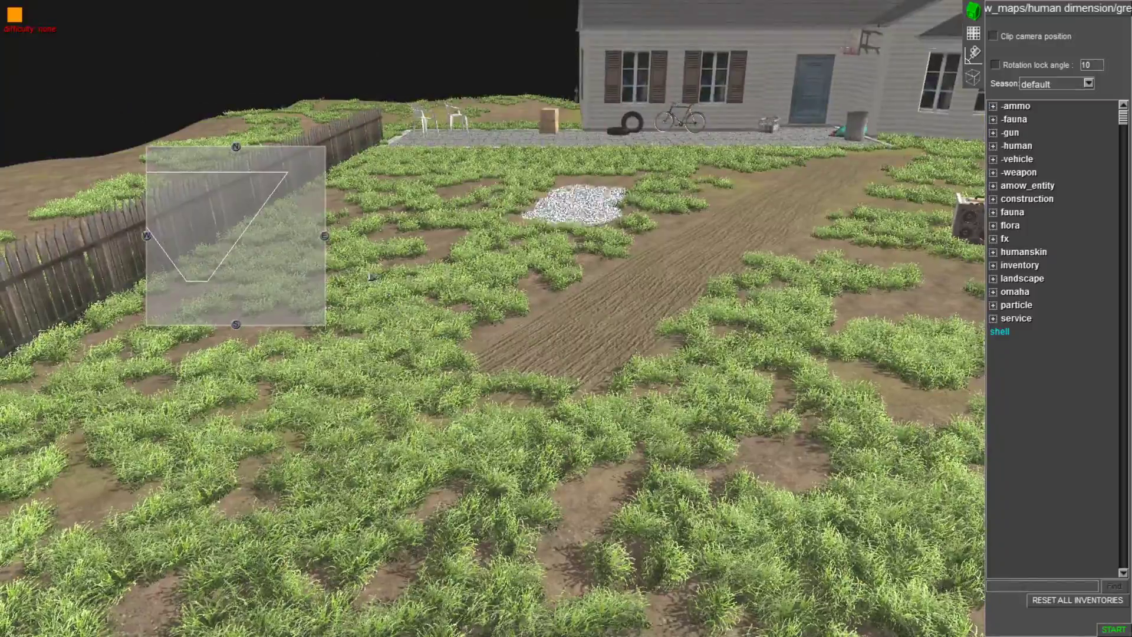
pyautogui.press('F1')
pyautogui.moveTo(365, 241); pyautogui.dragTo(407, 247, button='middle')
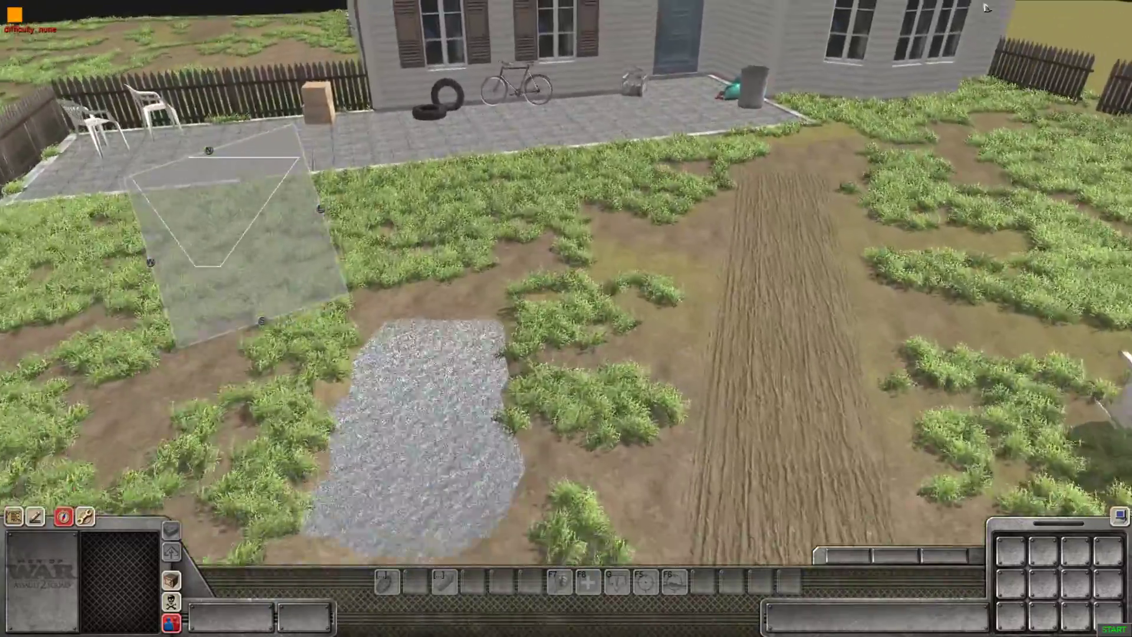
pyautogui.press('F3')
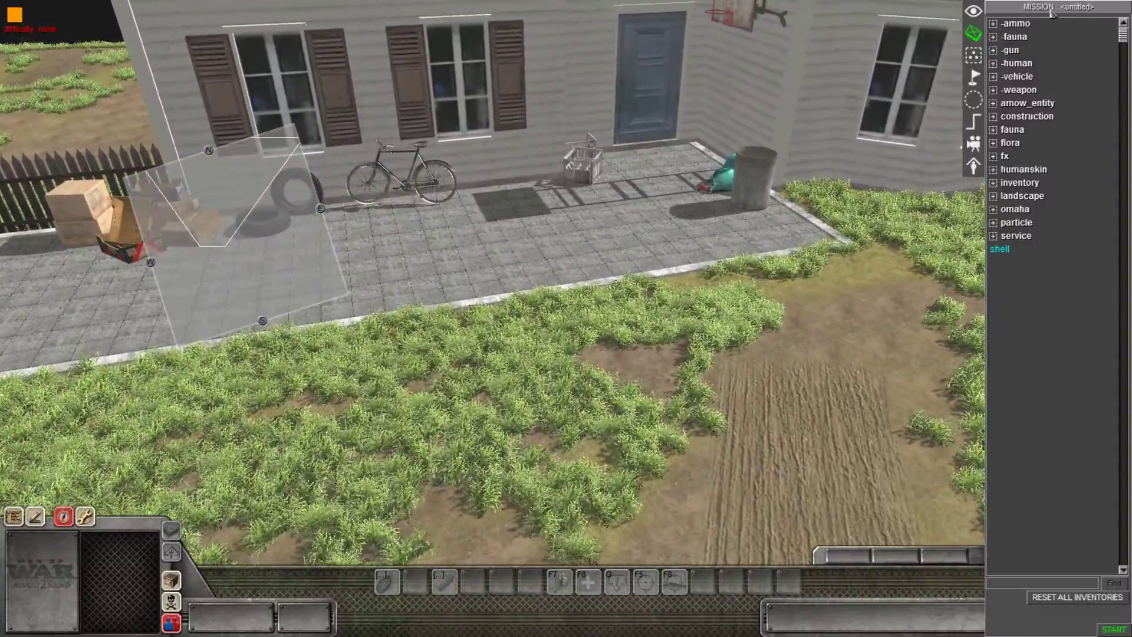
pyautogui.click(1059, 7)
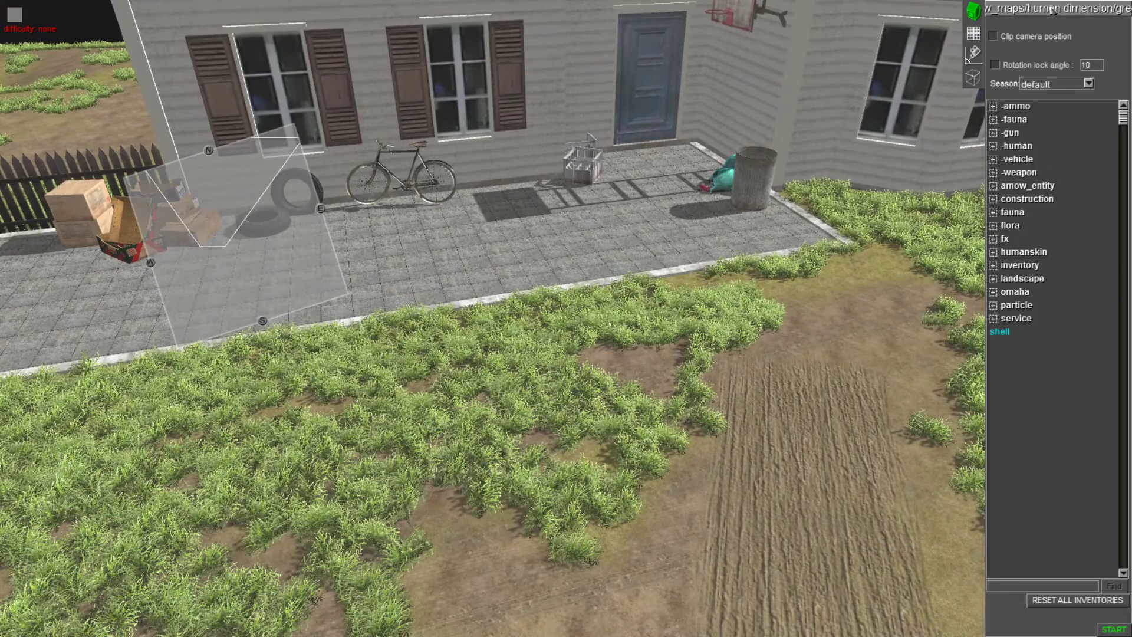
# Browse the amow, amow_maps and human dimension folders for available maps, and close the map browser without loading one.
pyautogui.press('Escape')
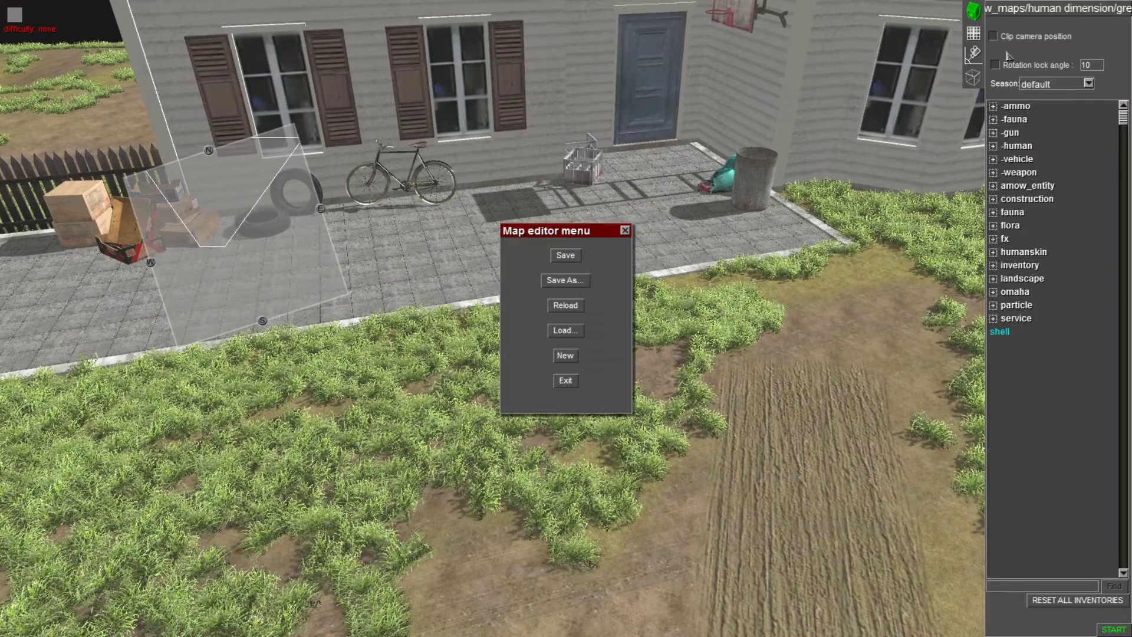
pyautogui.click(581, 329)
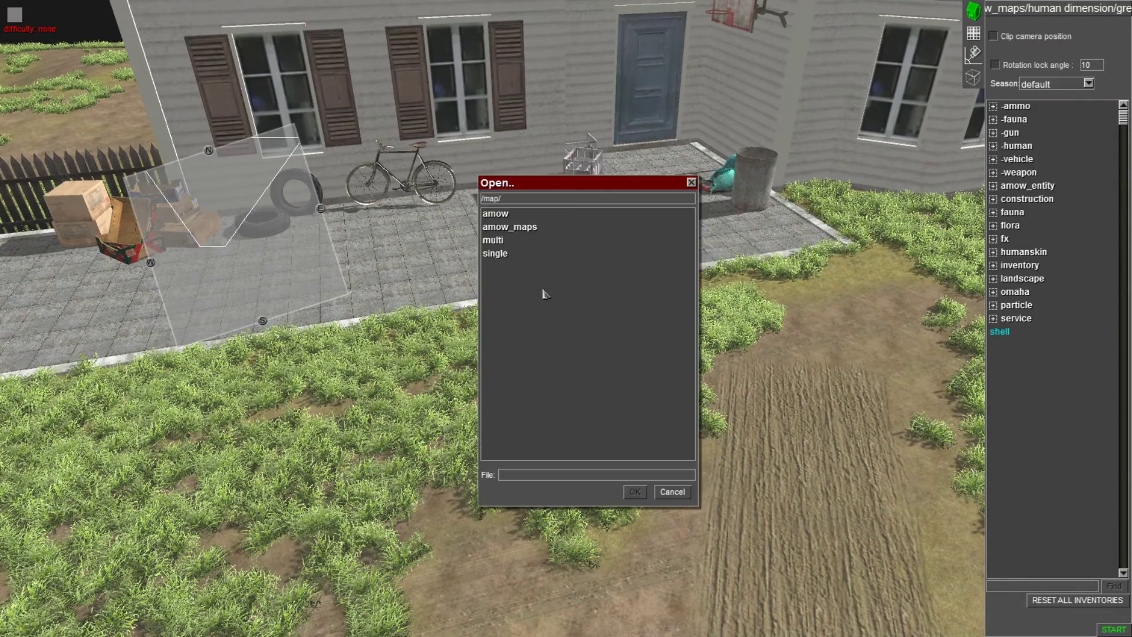
pyautogui.doubleClick(509, 218)
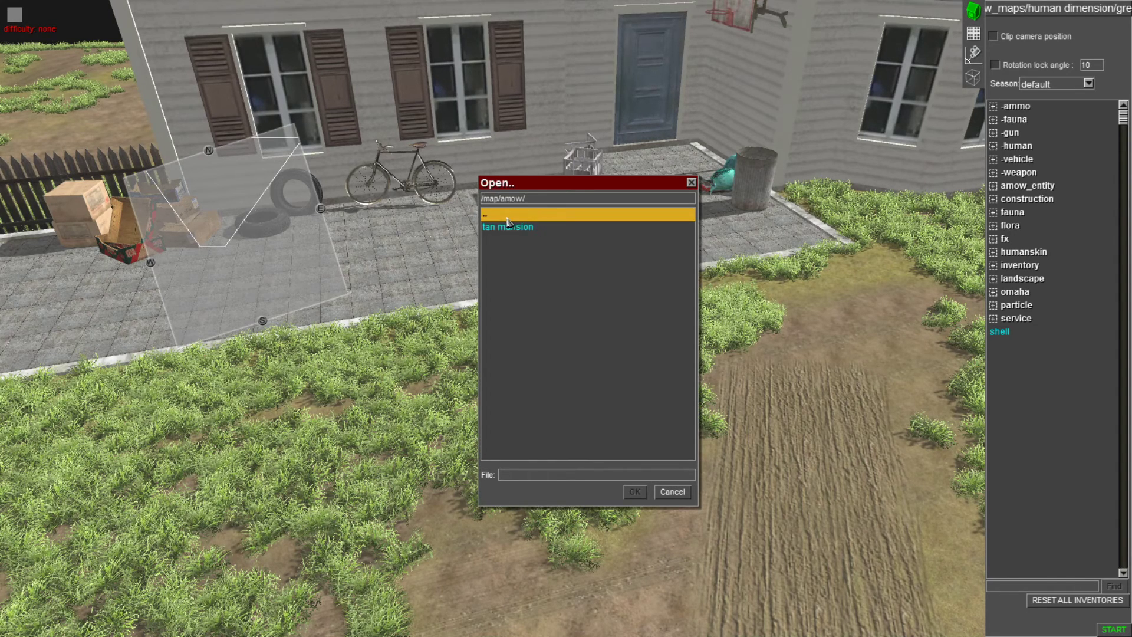
pyautogui.doubleClick(510, 215)
pyautogui.doubleClick(516, 226)
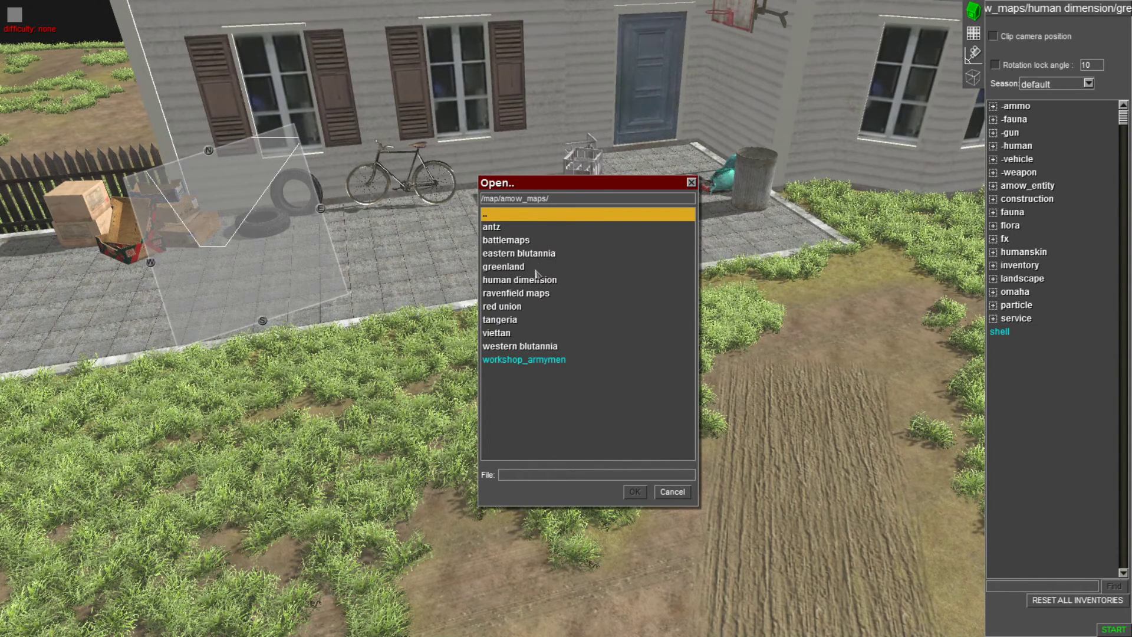
pyautogui.doubleClick(507, 280)
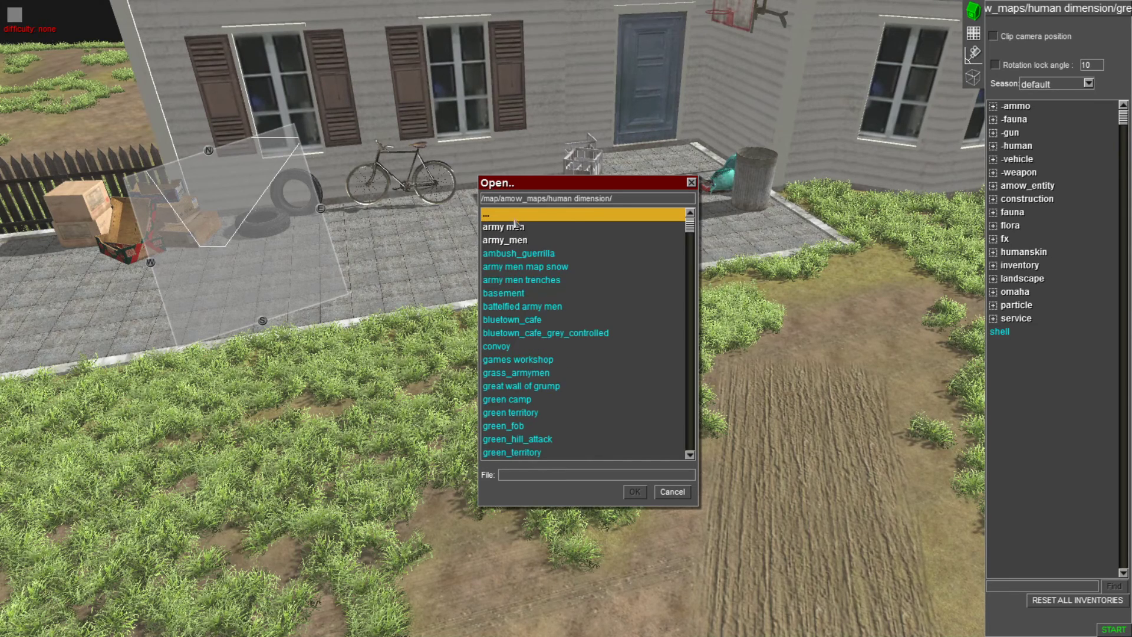
pyautogui.scroll(-2, 530, 307)
pyautogui.scroll(-10, 531, 306)
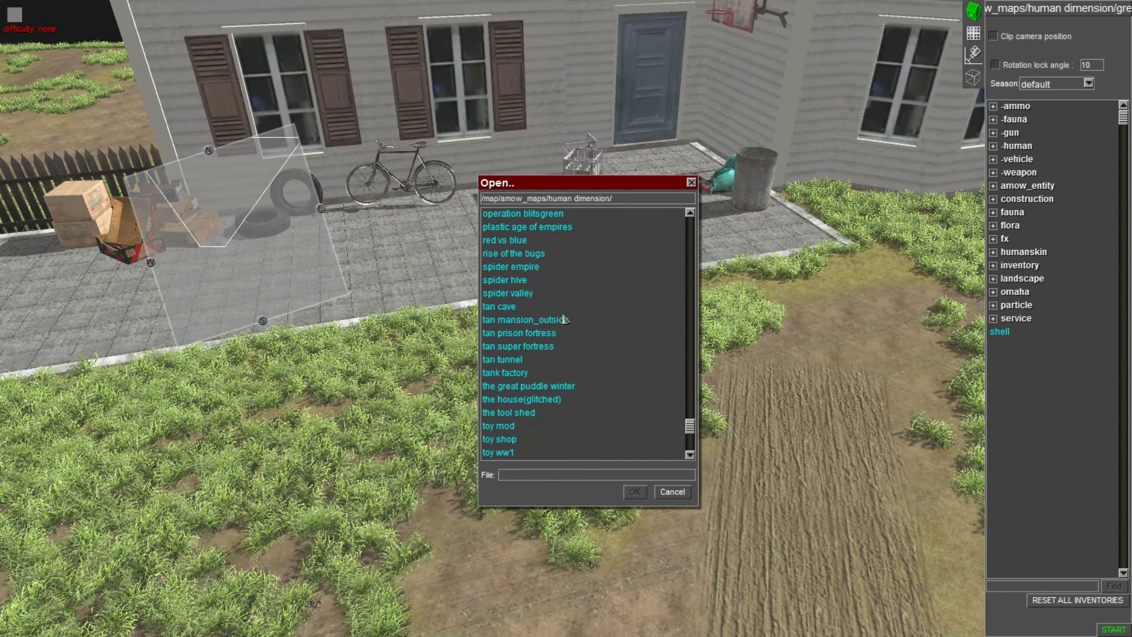
pyautogui.scroll(11, 548, 309)
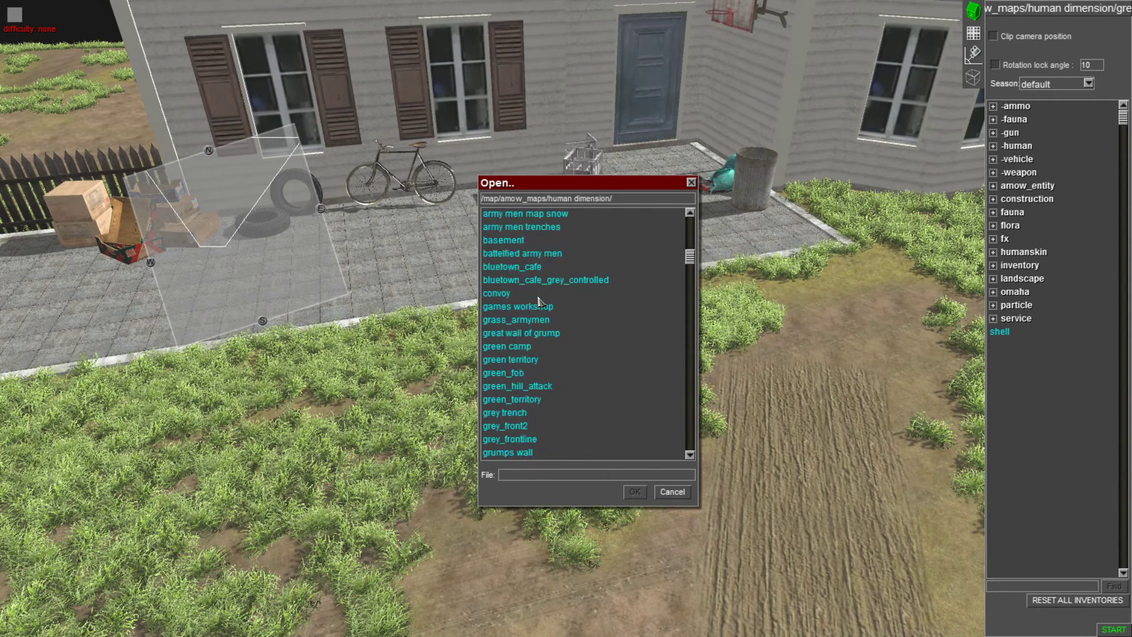
pyautogui.scroll(2, 538, 283)
pyautogui.doubleClick(535, 216)
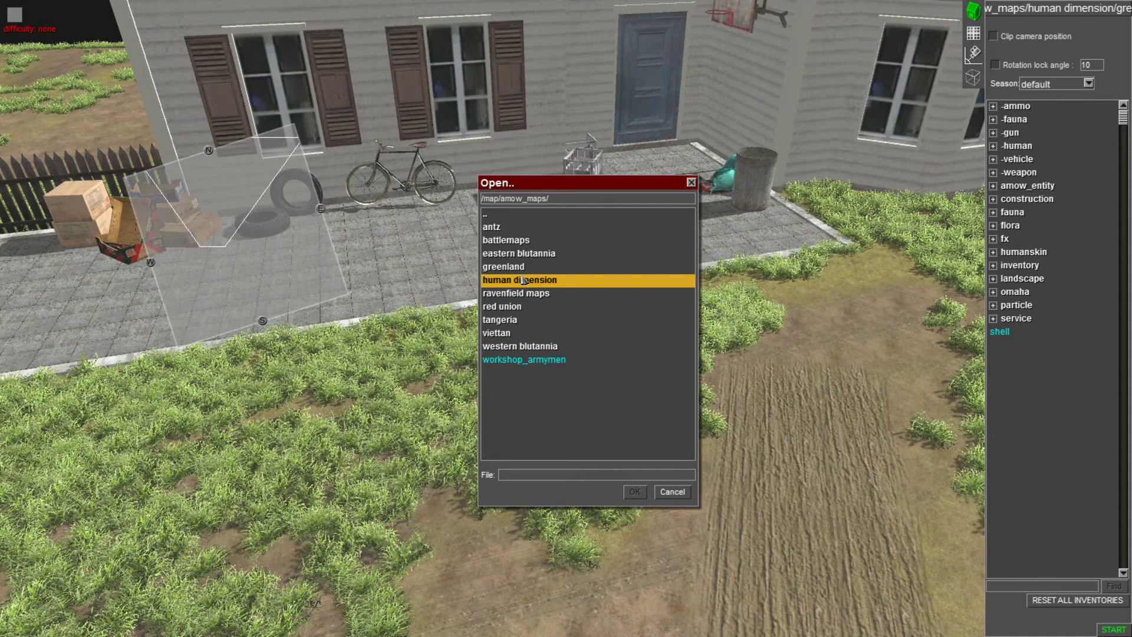
pyautogui.click(692, 183)
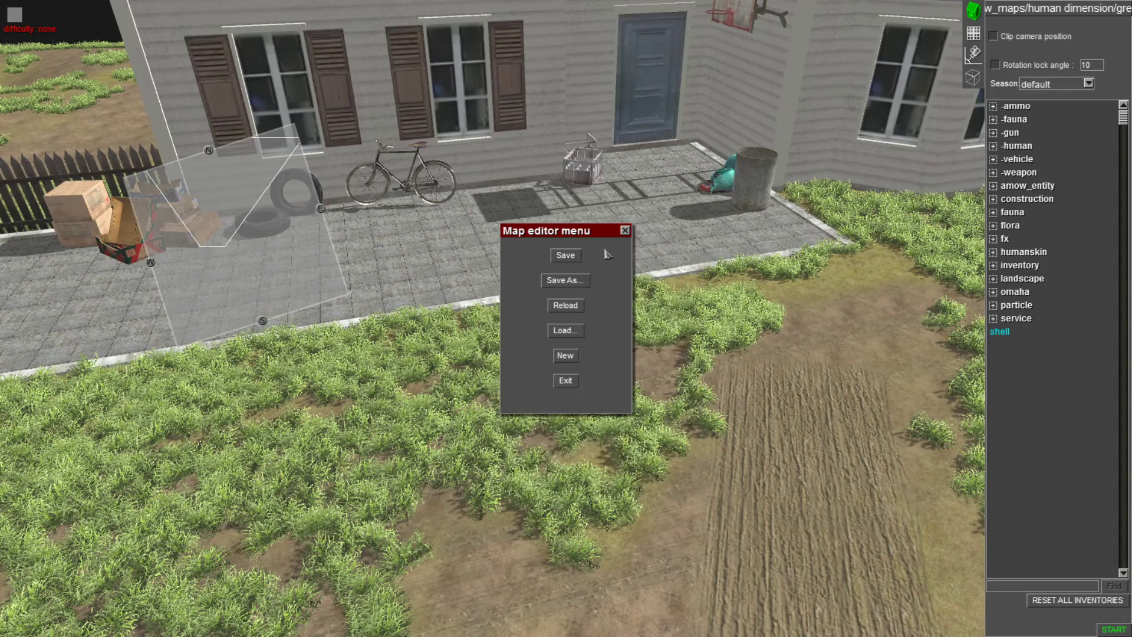
pyautogui.click(624, 230)
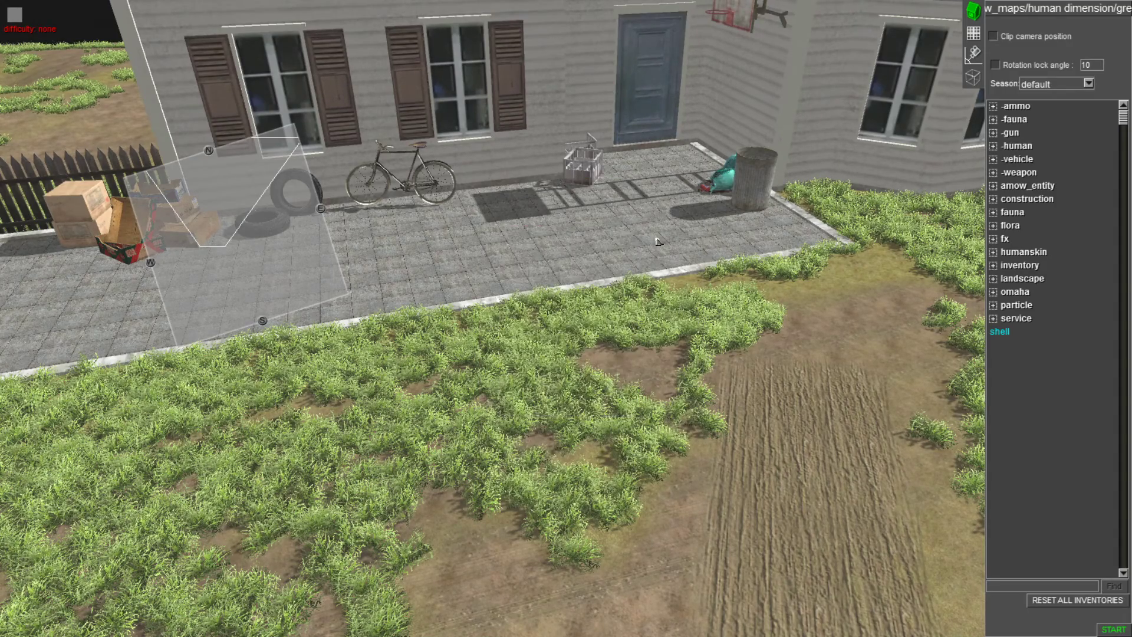
# Open the Environment settings for the loaded map and apply the multi_03 preset.
pyautogui.moveTo(776, 317); pyautogui.dragTo(946, 294, button='middle')
pyautogui.moveTo(871, 306); pyautogui.dragTo(918, 304, button='middle')
pyautogui.press('F3')
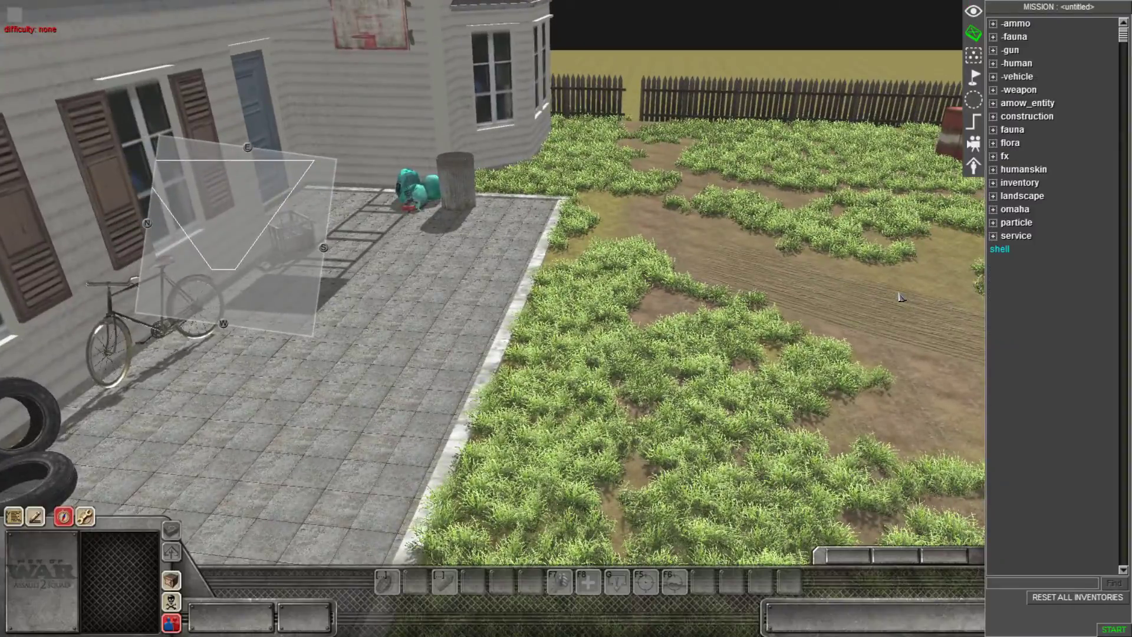
pyautogui.press('F1')
pyautogui.press('Right')
pyautogui.press('Down')
pyautogui.moveTo(899, 291); pyautogui.dragTo(575, 285, button='middle')
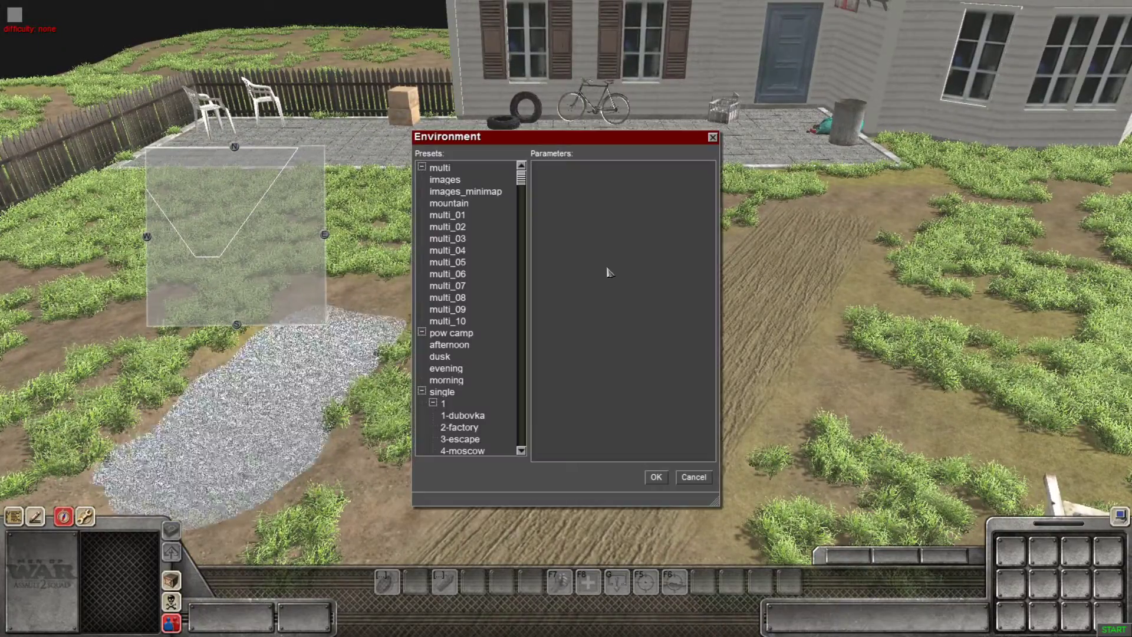
pyautogui.click(448, 239)
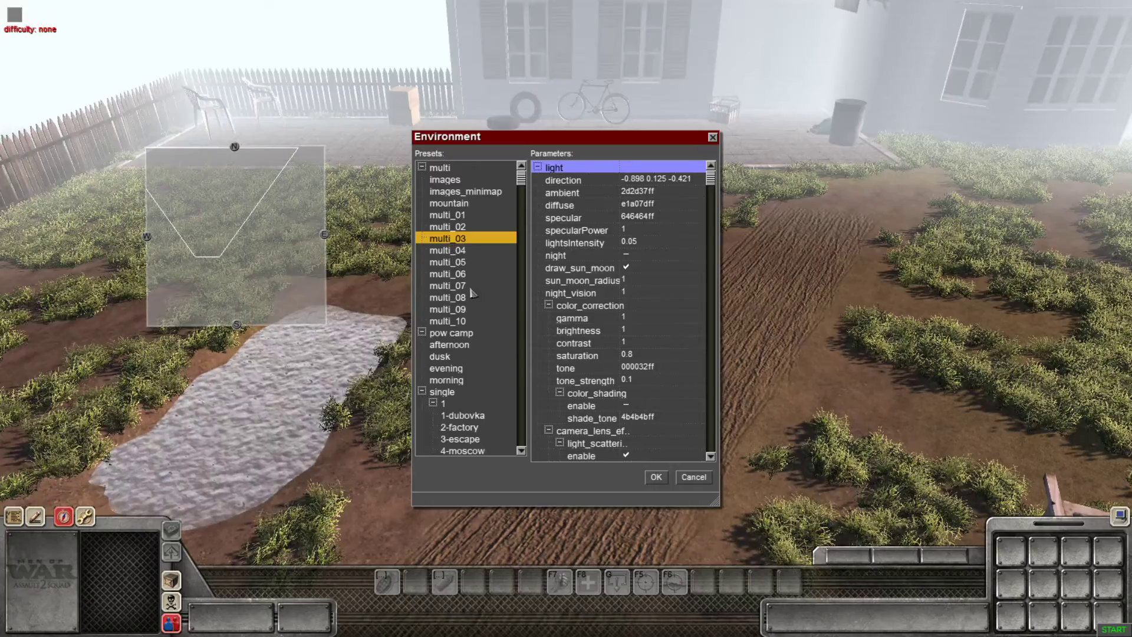
# Examine the fenced yard, ploughed strip and house under the applied environment from several viewpoints.
pyautogui.moveTo(622, 417); pyautogui.dragTo(943, 265, button='middle')
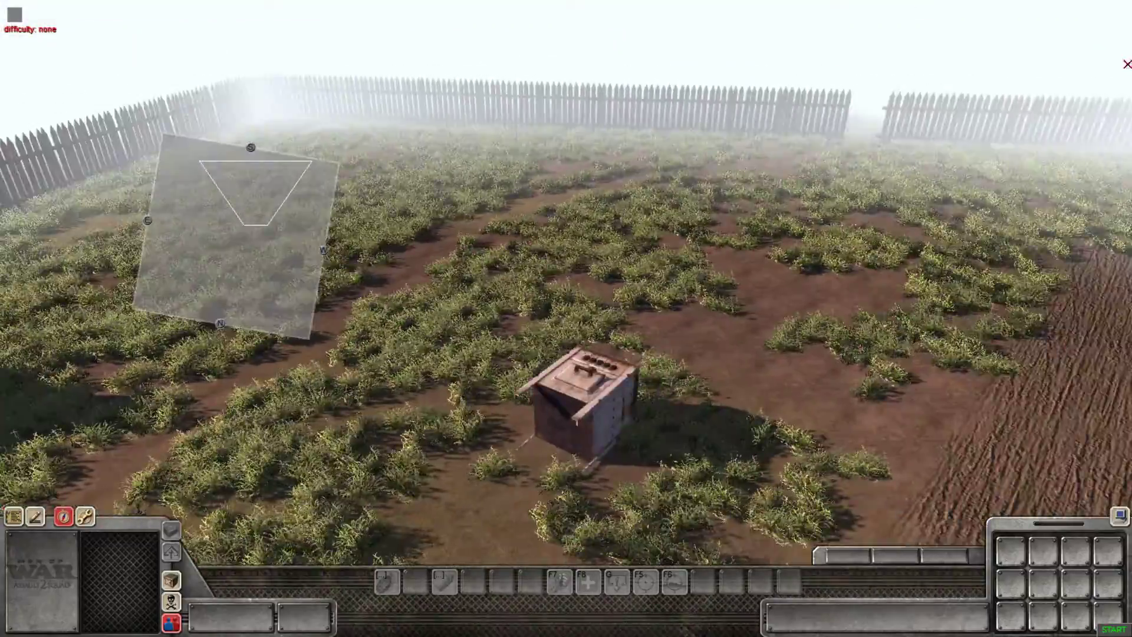
pyautogui.moveTo(1126, 64); pyautogui.dragTo(1, 299, button='middle')
pyautogui.moveTo(536, 25); pyautogui.dragTo(610, 128, button='middle')
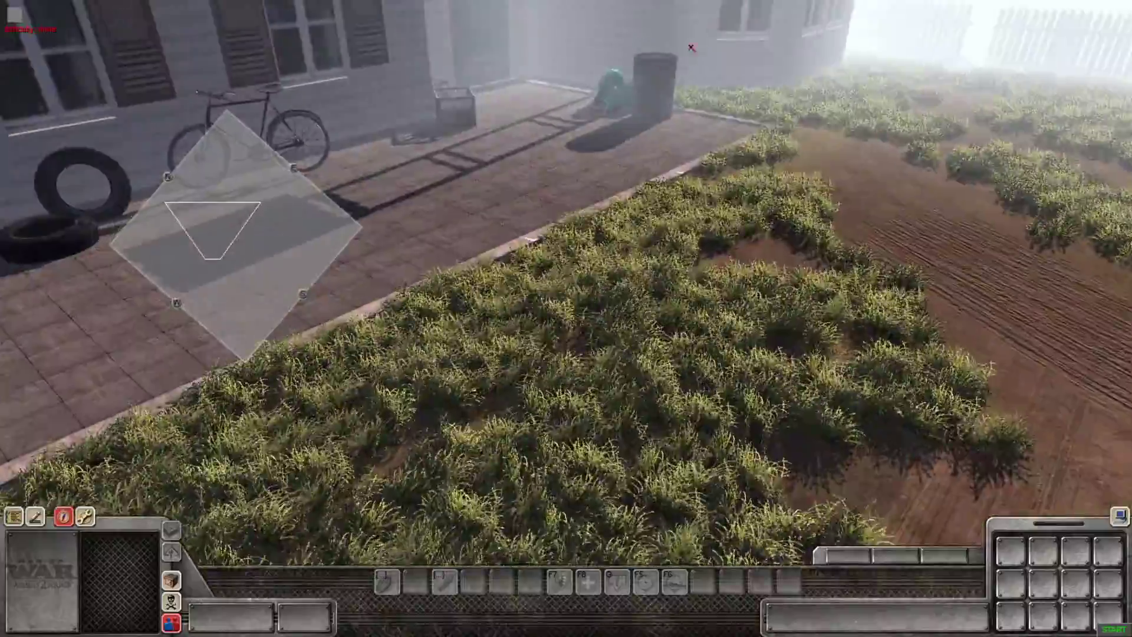
pyautogui.moveTo(690, 45); pyautogui.dragTo(710, 76, button='middle')
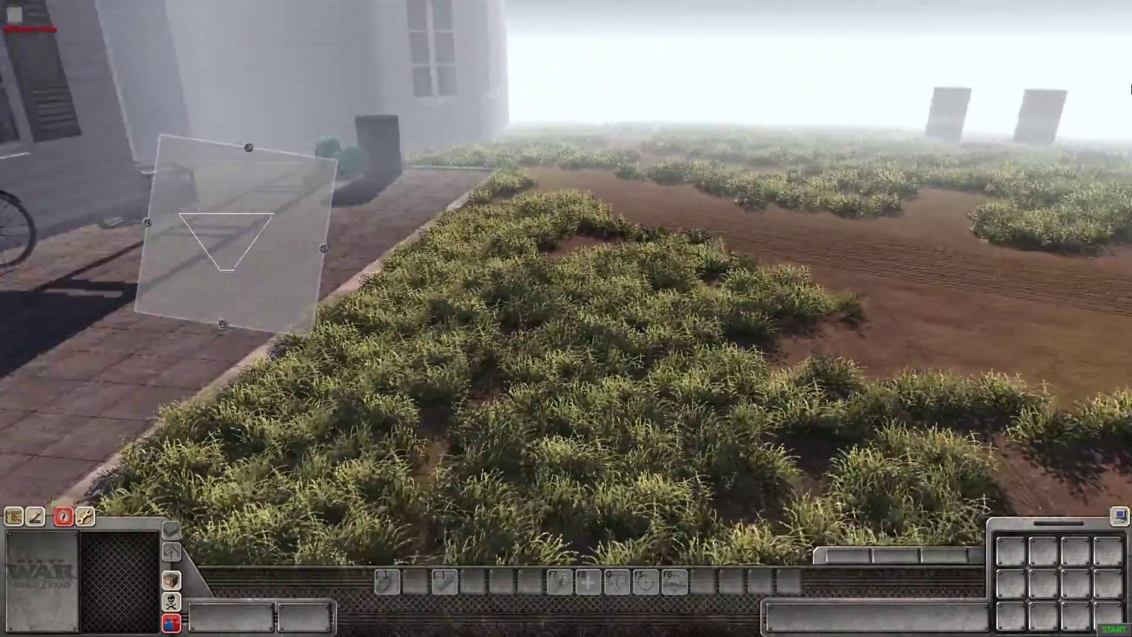
pyautogui.moveTo(1130, 88); pyautogui.dragTo(985, 75, button='middle')
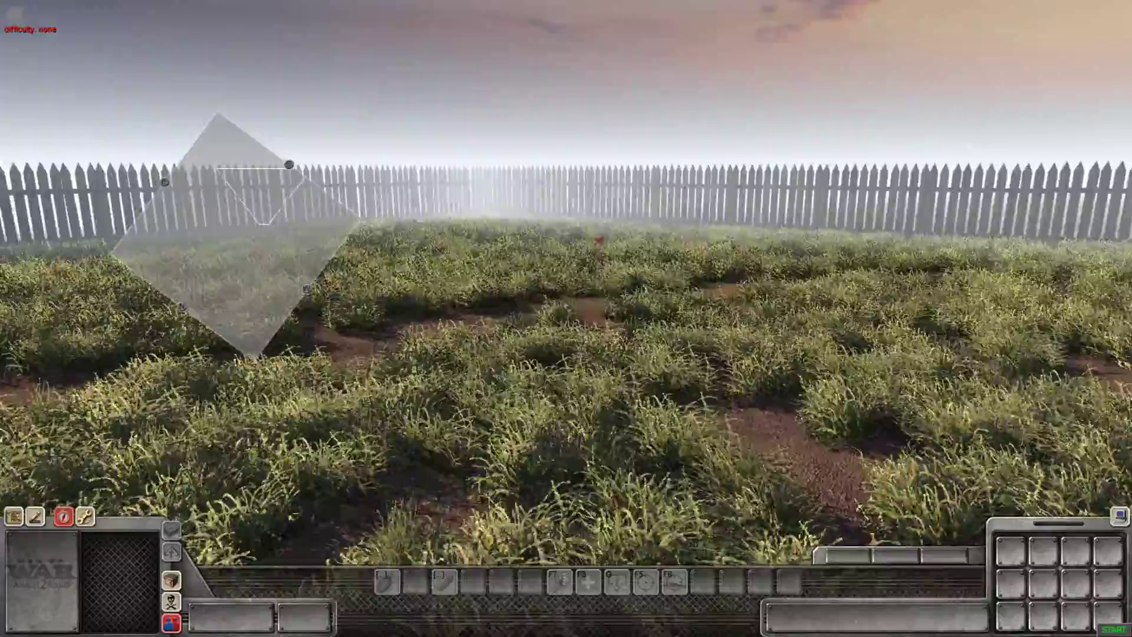
pyautogui.moveTo(599, 241); pyautogui.dragTo(778, 286, button='middle')
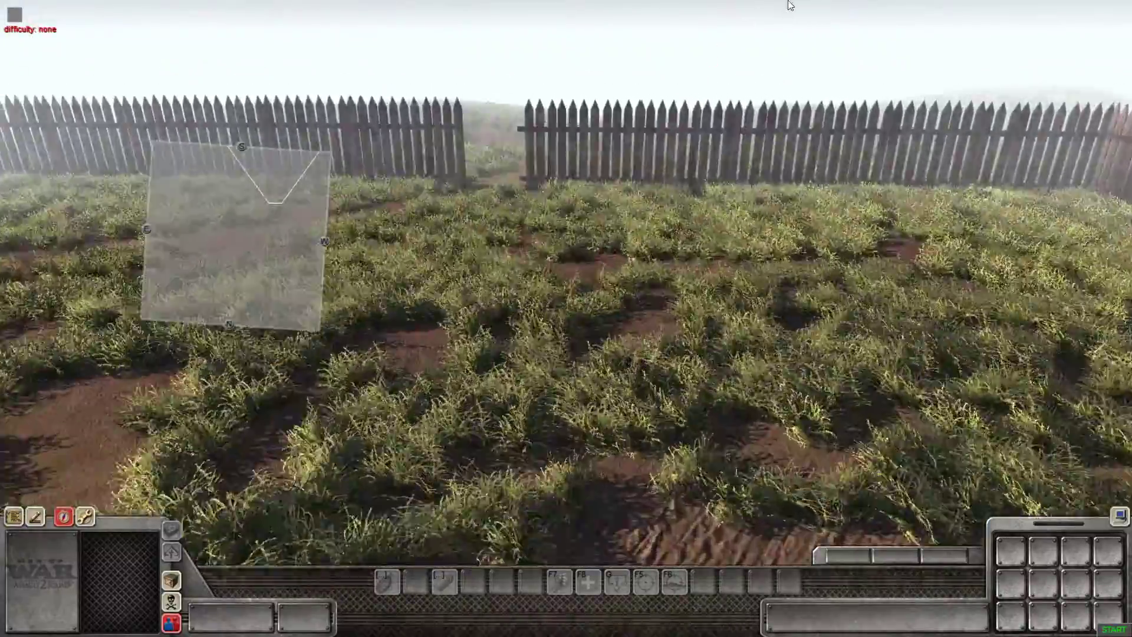
pyautogui.moveTo(625, 263); pyautogui.dragTo(816, 312, button='middle')
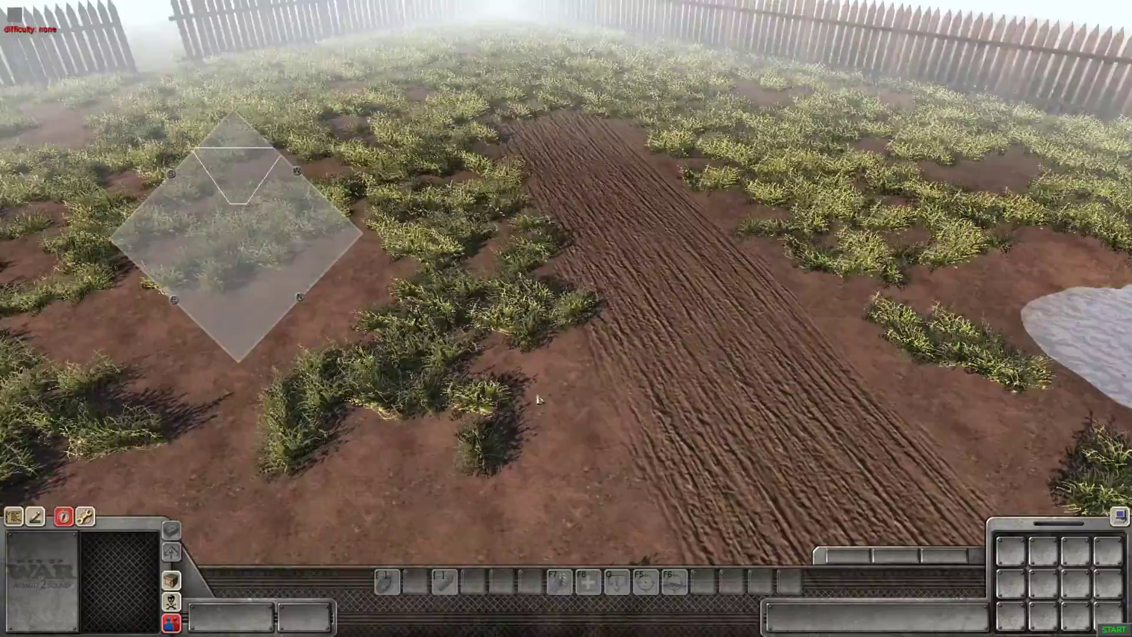
pyautogui.moveTo(536, 397); pyautogui.dragTo(955, 339, button='middle')
pyautogui.moveTo(615, 5); pyautogui.dragTo(665, 4, button='middle')
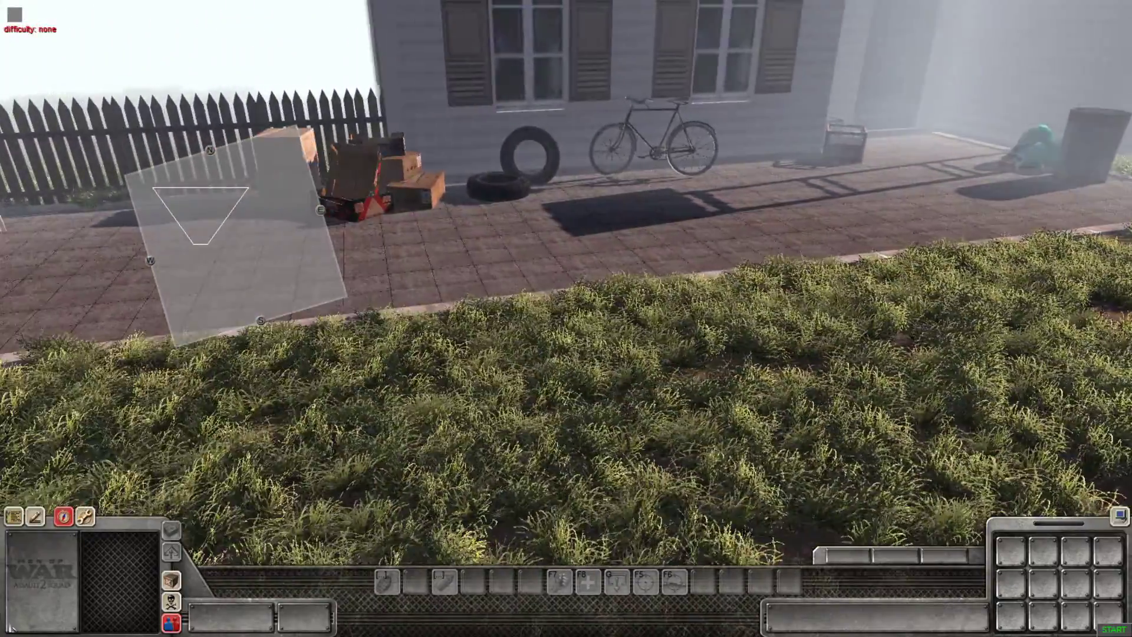
# Switch to mission editing and expand the -human entities to the toys group, checking the mp and -ammo groups as well.
pyautogui.scroll(3, 672, 283)
pyautogui.press('F2')
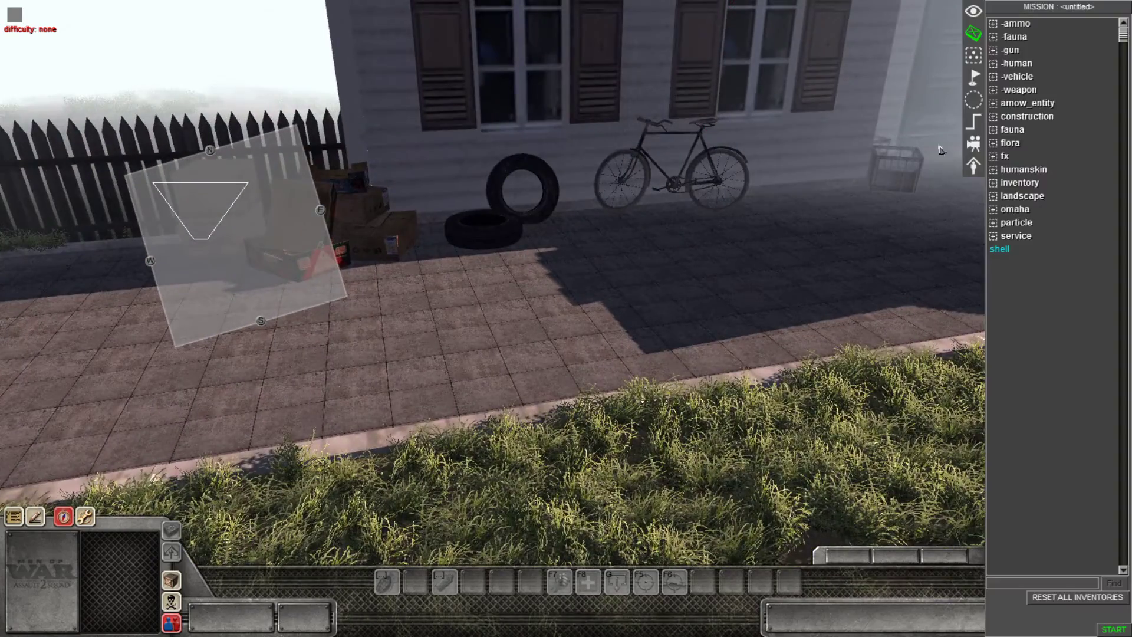
pyautogui.click(1012, 65)
pyautogui.click(1009, 91)
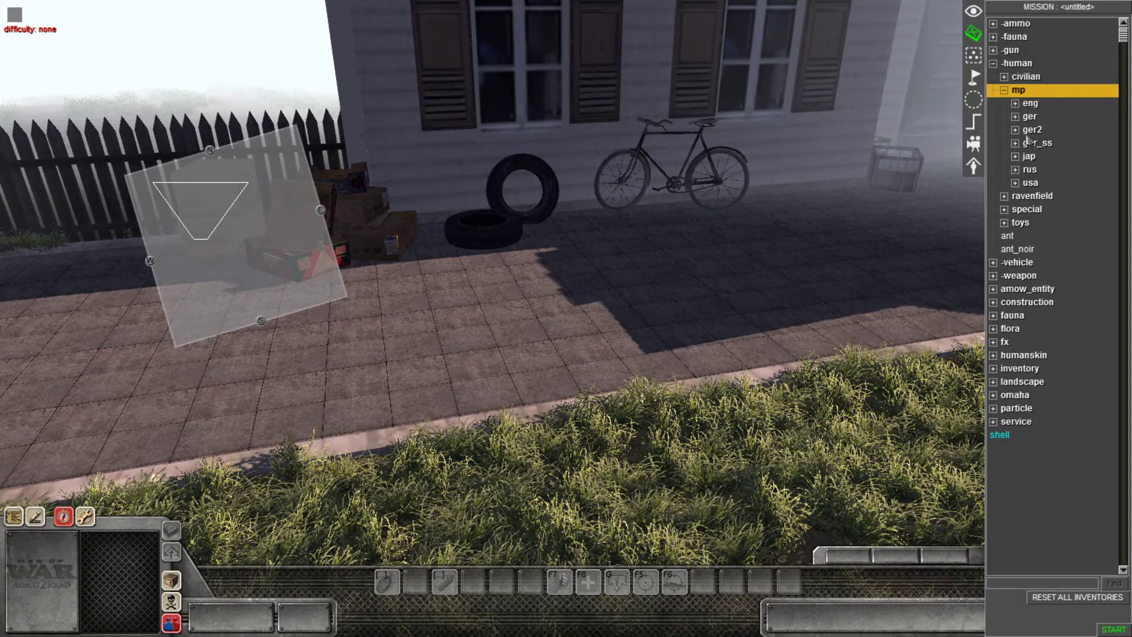
pyautogui.click(1032, 93)
pyautogui.click(1022, 132)
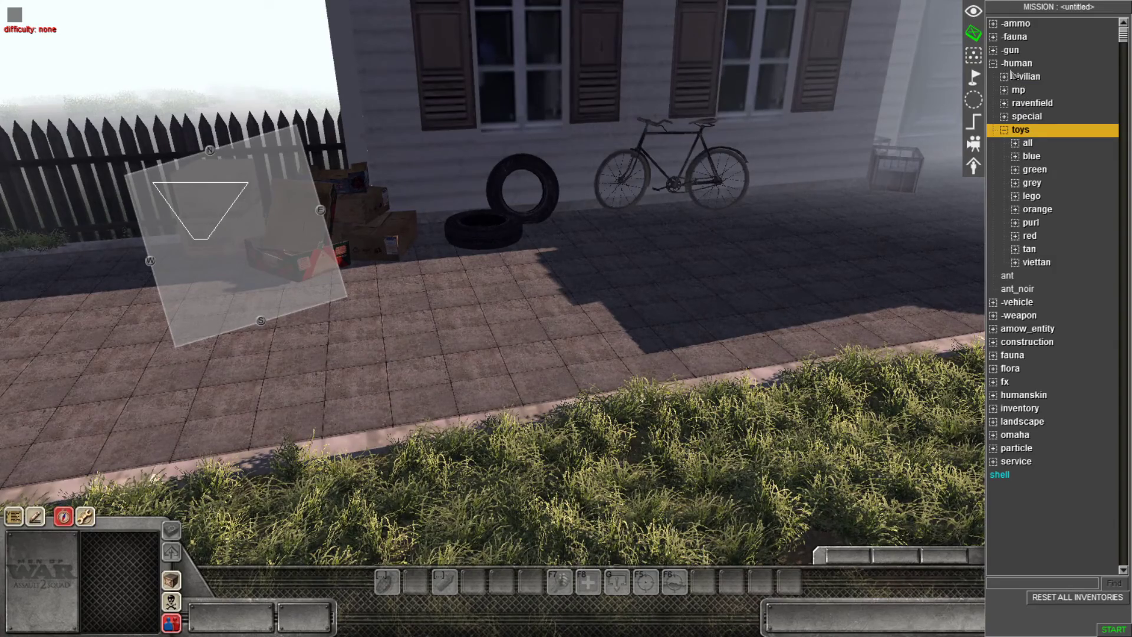
pyautogui.click(1015, 25)
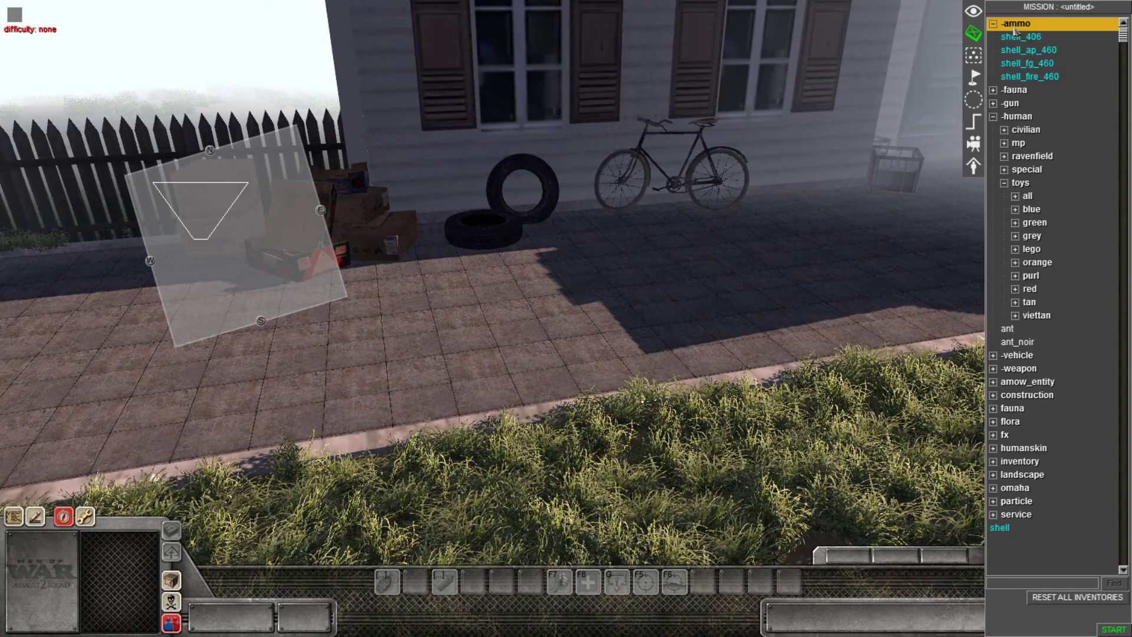
pyautogui.click(1015, 26)
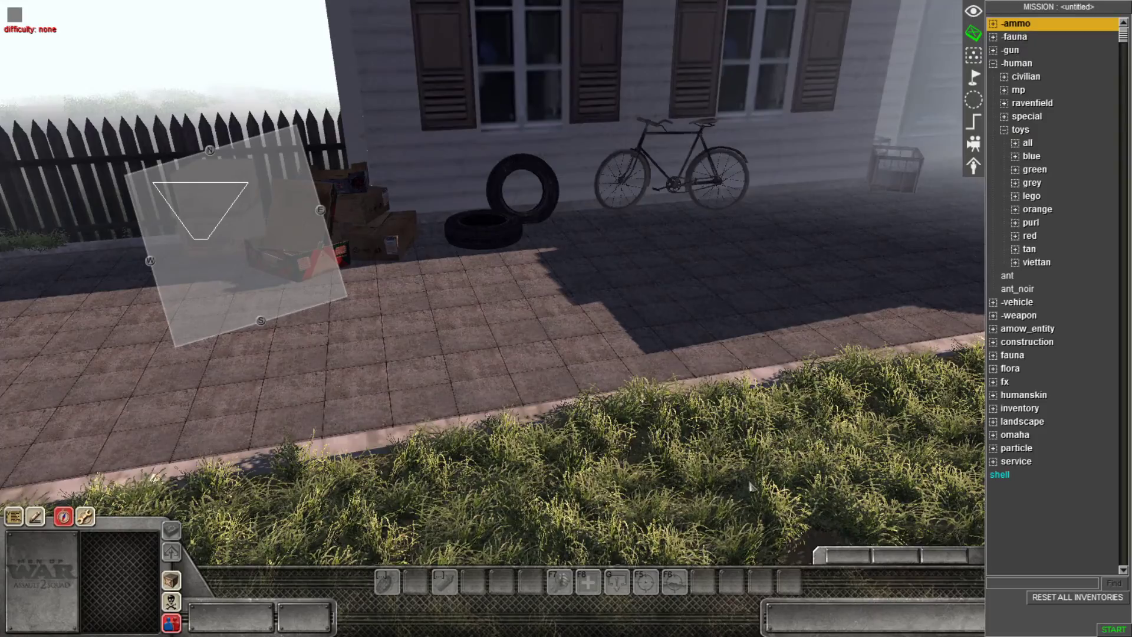
# Place five blue toy rifleman units on the paved terrace in front of the cardboard boxes.
pyautogui.moveTo(751, 486); pyautogui.dragTo(750, 317, button='middle')
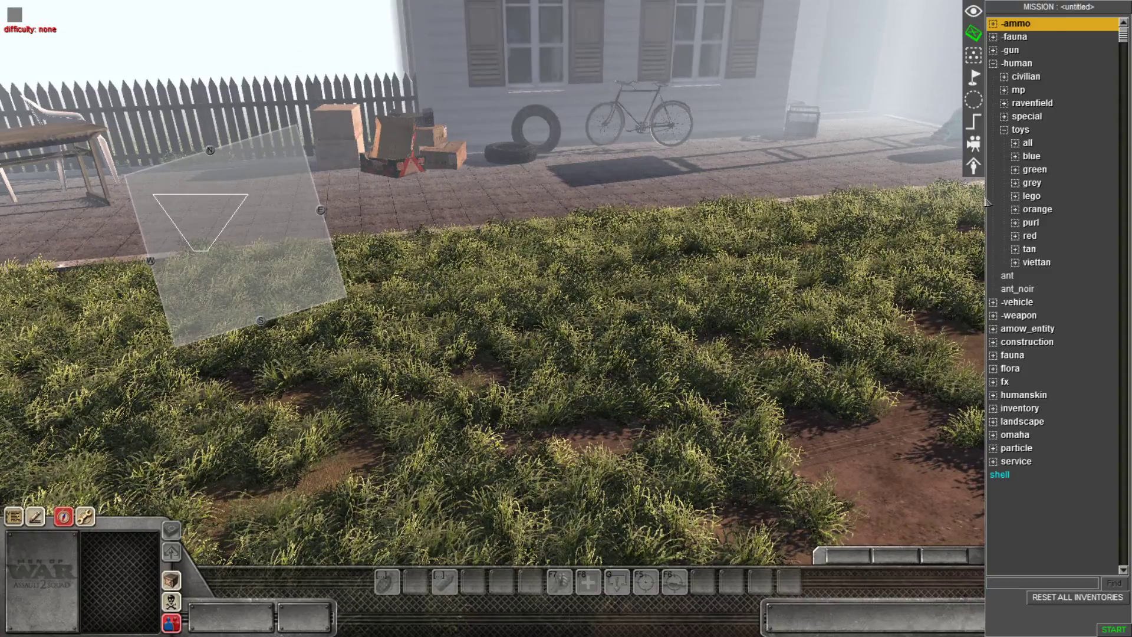
pyautogui.press('Up')
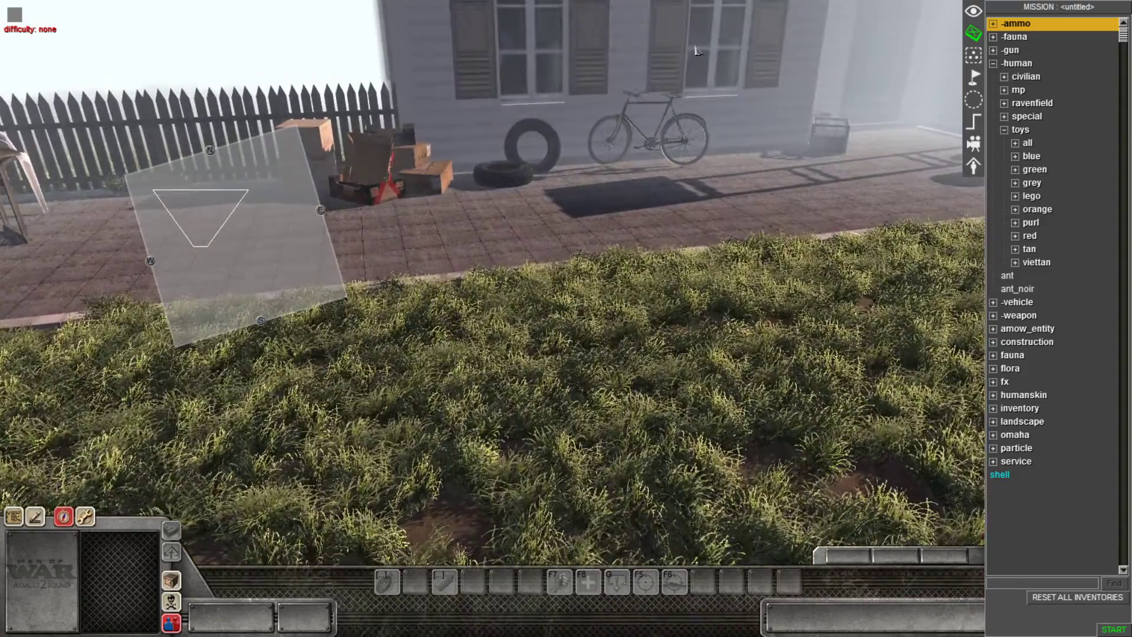
pyautogui.scroll(4, 725, 293)
pyautogui.moveTo(723, 293); pyautogui.dragTo(479, 359, button='middle')
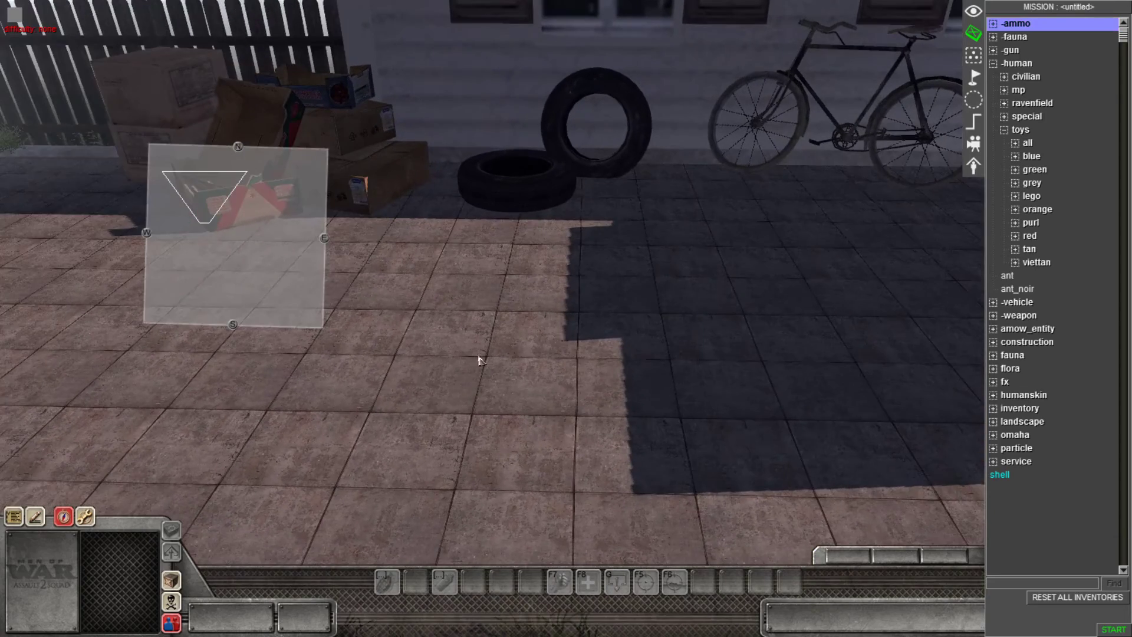
pyautogui.press('Left')
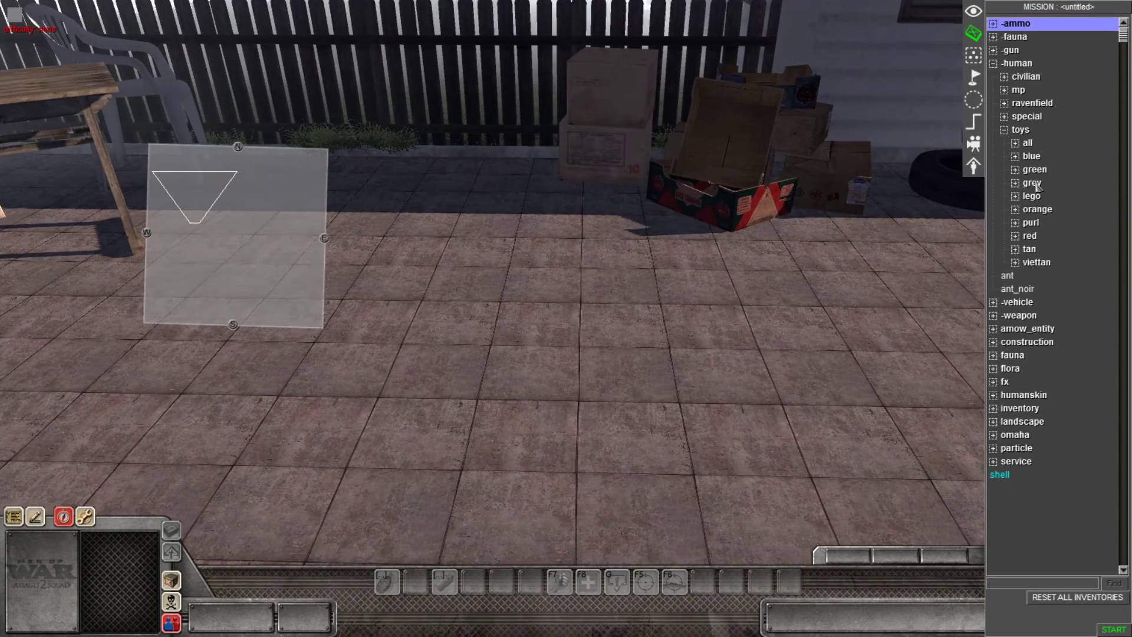
pyautogui.doubleClick(1033, 157)
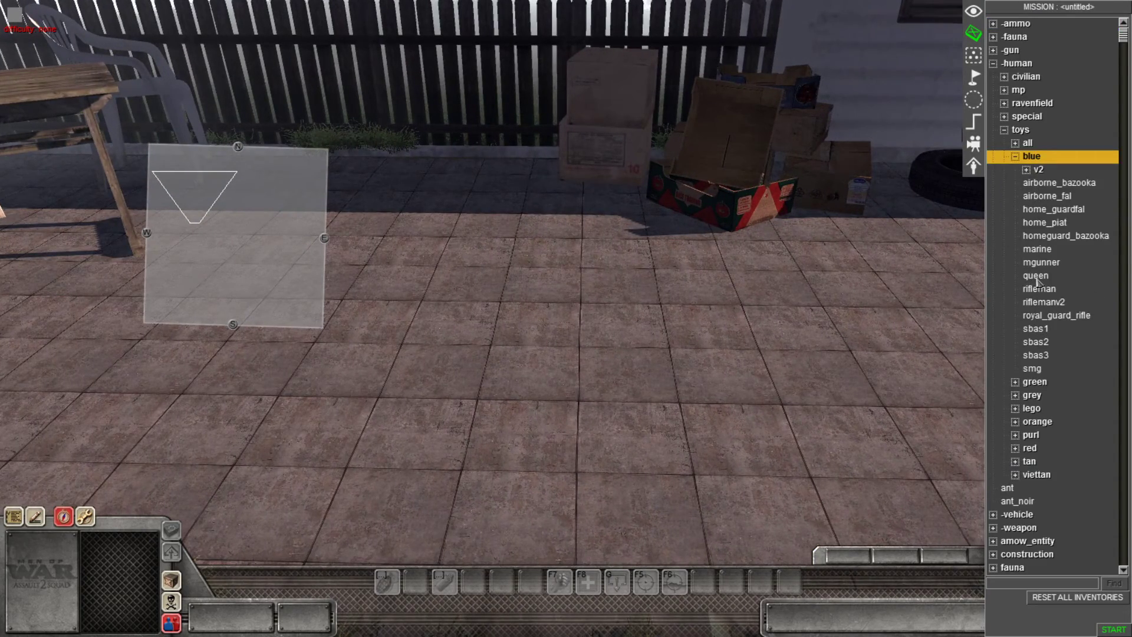
pyautogui.click(1041, 289)
pyautogui.click(497, 427)
pyautogui.click(580, 423)
pyautogui.click(635, 437)
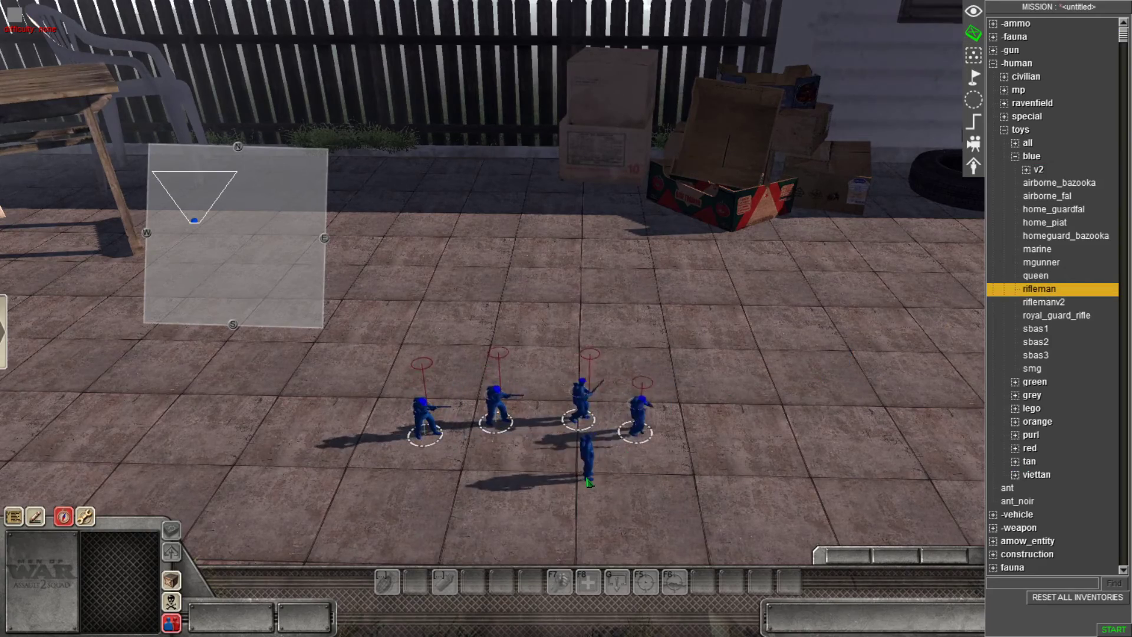
pyautogui.scroll(5, 592, 488)
pyautogui.scroll(-3, 619, 560)
pyautogui.click(507, 378)
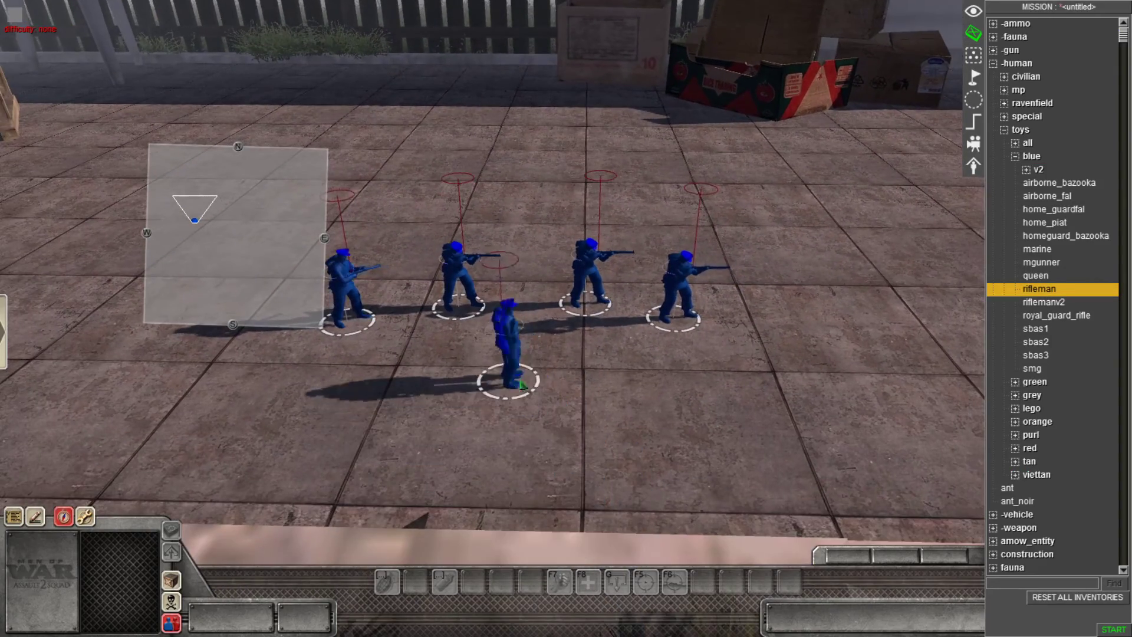
# Place six blue riflemanv2 units in a row behind the riflemen and end the placement.
pyautogui.click(1043, 302)
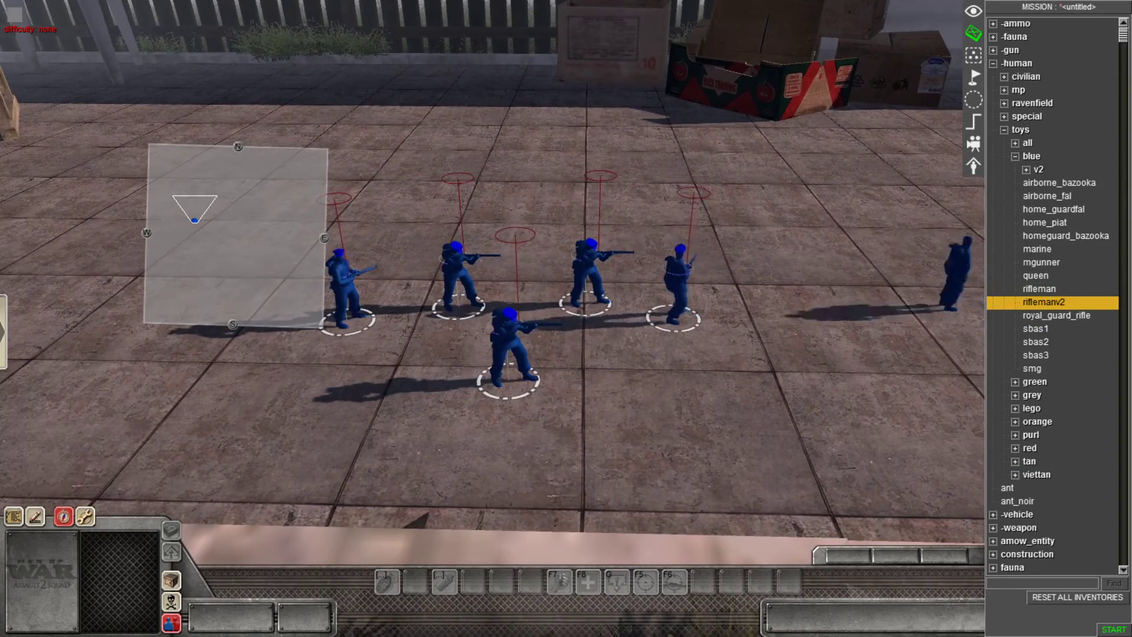
pyautogui.click(374, 241)
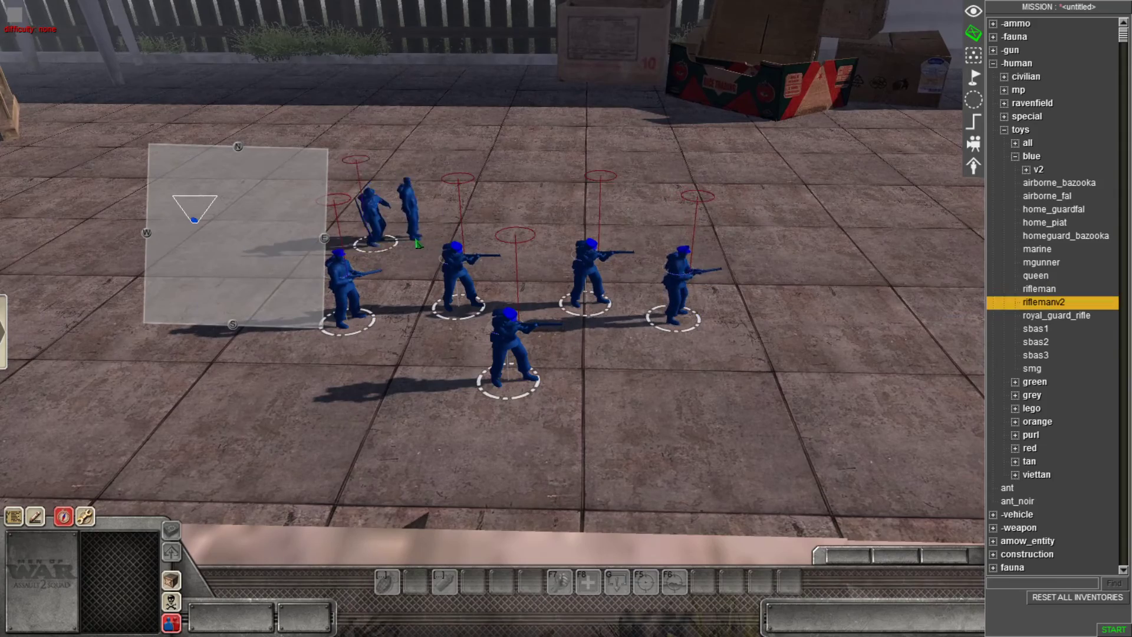
pyautogui.click(415, 236)
pyautogui.click(547, 213)
pyautogui.click(622, 227)
pyautogui.click(677, 242)
pyautogui.click(509, 235)
pyautogui.rightClick(548, 240)
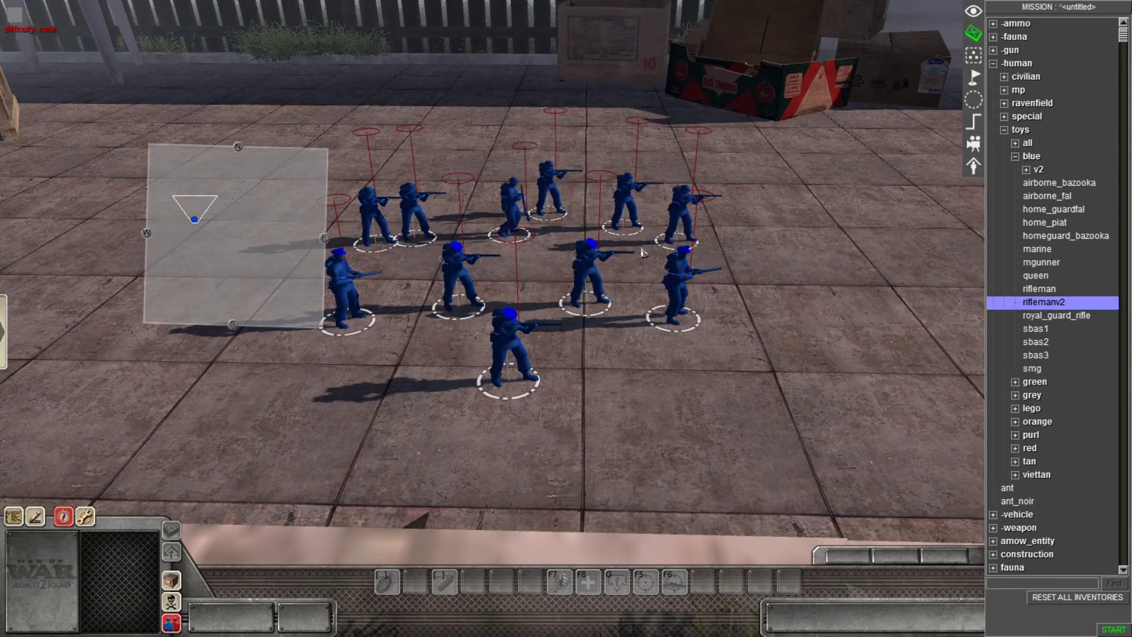
# Copy the eleven blue soldiers and paste one duplicate group on each side of them along the terrace.
pyautogui.moveTo(790, 146); pyautogui.dragTo(239, 445)
pyautogui.scroll(-3, 525, 320)
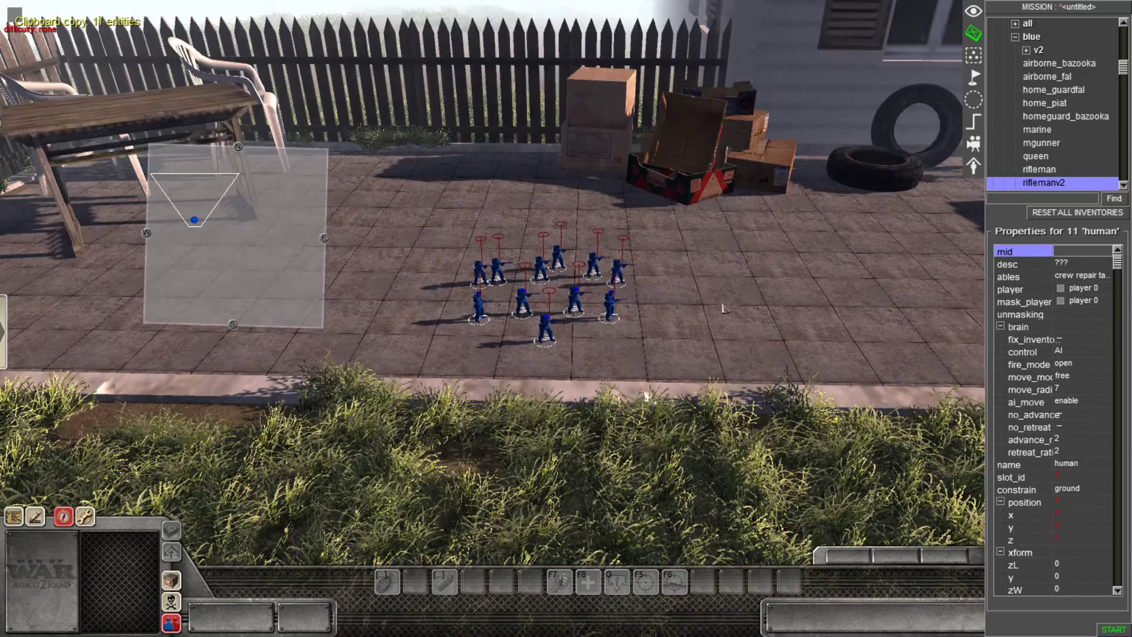
pyautogui.hotkey('ctrl', 'c')
pyautogui.hotkey('ctrl', 'v')
pyautogui.hotkey('ctrl', 'v')
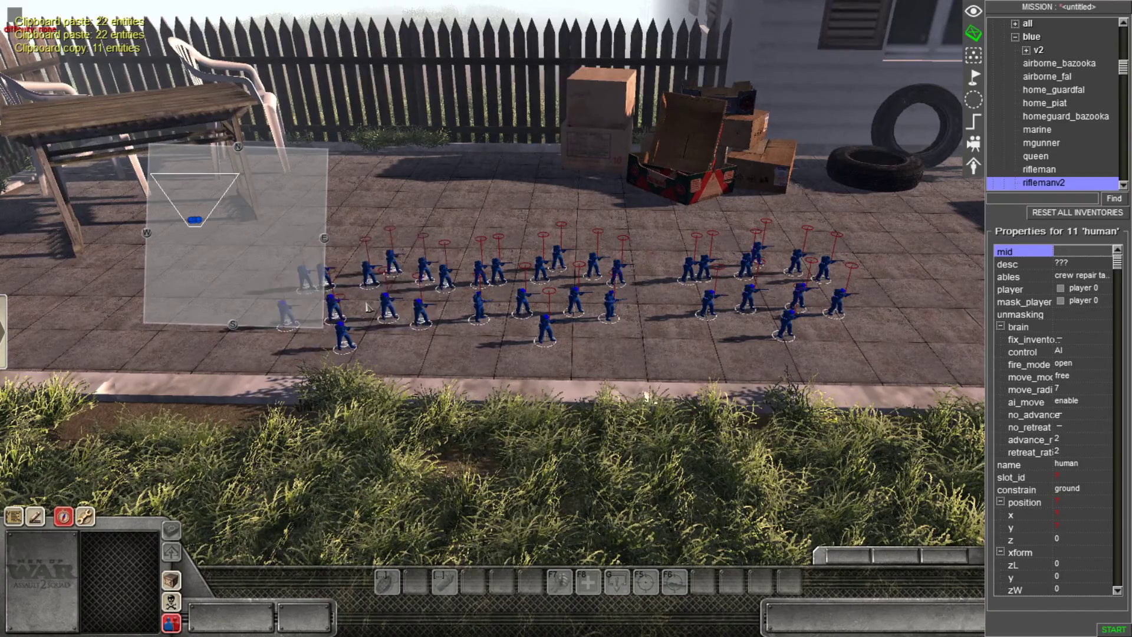
pyautogui.click(352, 304)
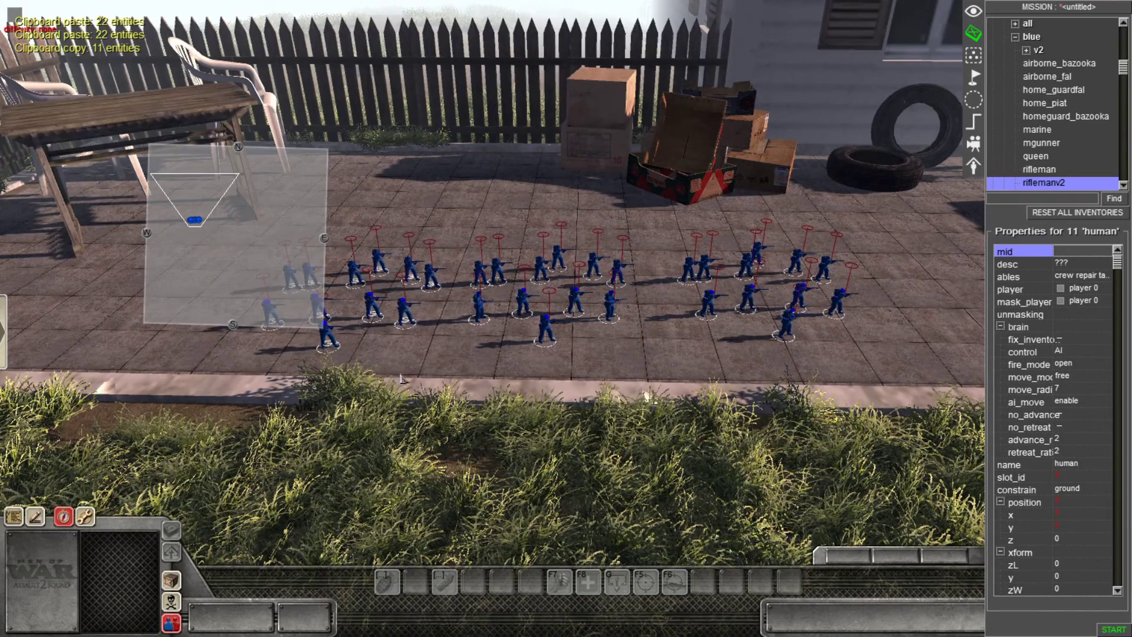
# Turn all 33 blue soldiers to face the grassy field and assign them to player 0.
pyautogui.moveTo(910, 214); pyautogui.dragTo(165, 448)
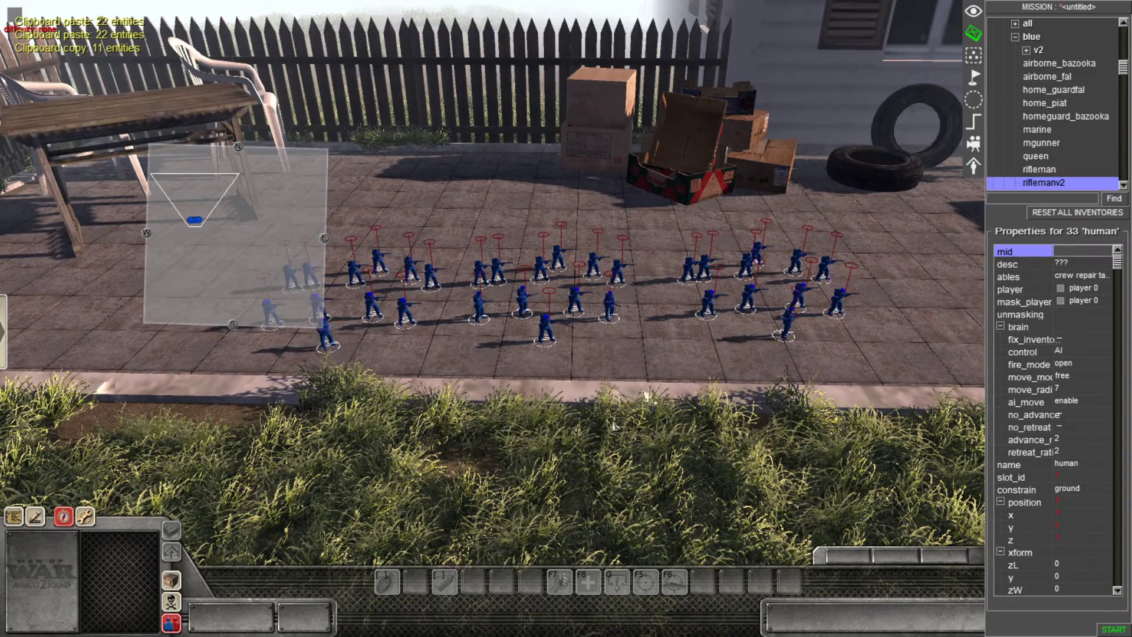
pyautogui.moveTo(306, 399); pyautogui.dragTo(626, 332)
pyautogui.click(853, 316)
pyautogui.moveTo(902, 220); pyautogui.dragTo(200, 413)
pyautogui.moveTo(566, 383); pyautogui.dragTo(681, 374, button='middle')
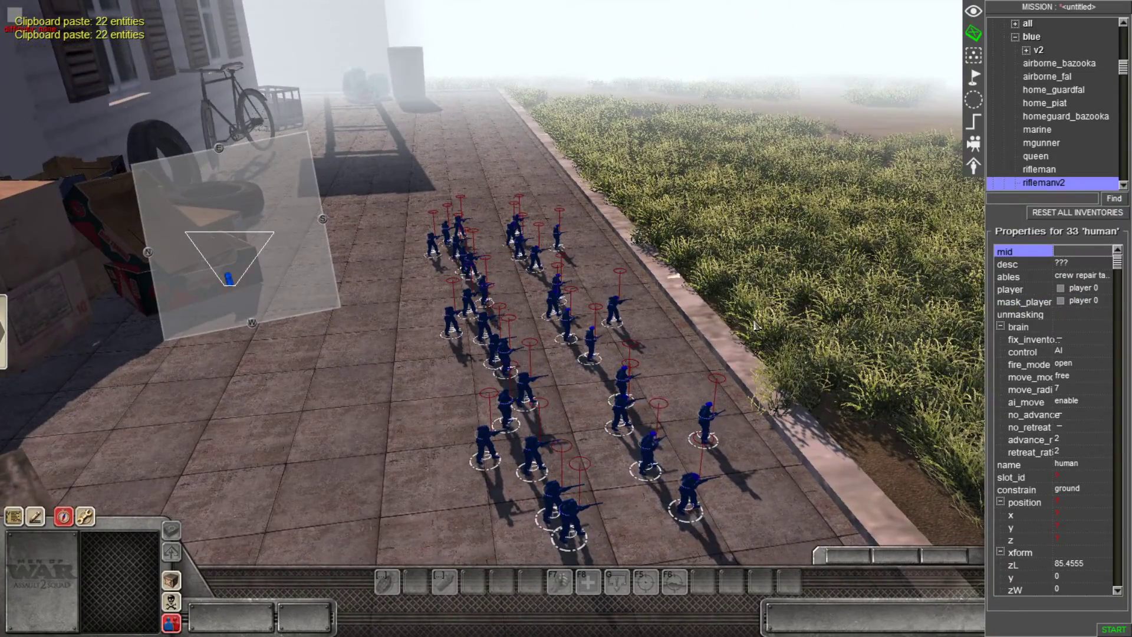
pyautogui.click(1078, 290)
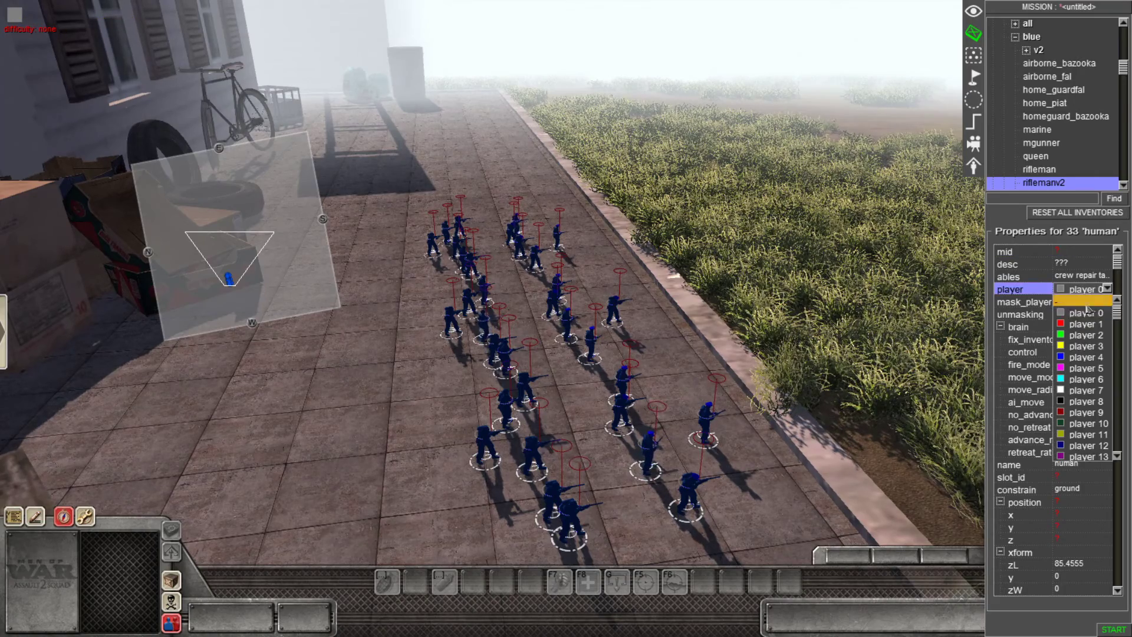
pyautogui.click(1085, 313)
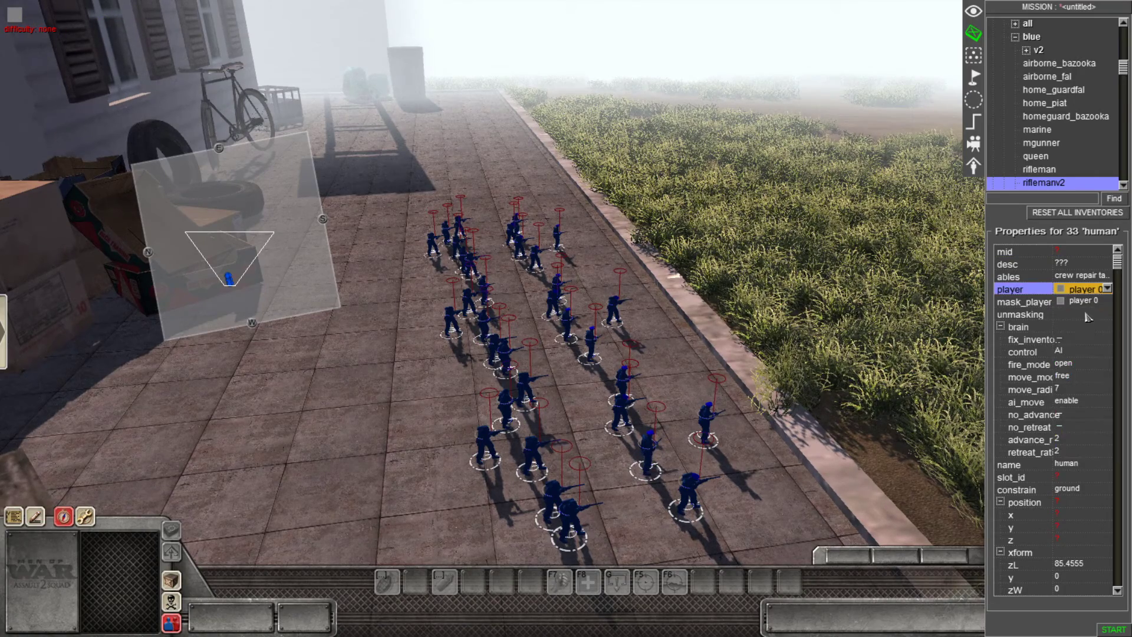
# Collapse the blue toys group, expand the red one and choose its smg unit for placement.
pyautogui.moveTo(911, 351); pyautogui.dragTo(847, 356, button='middle')
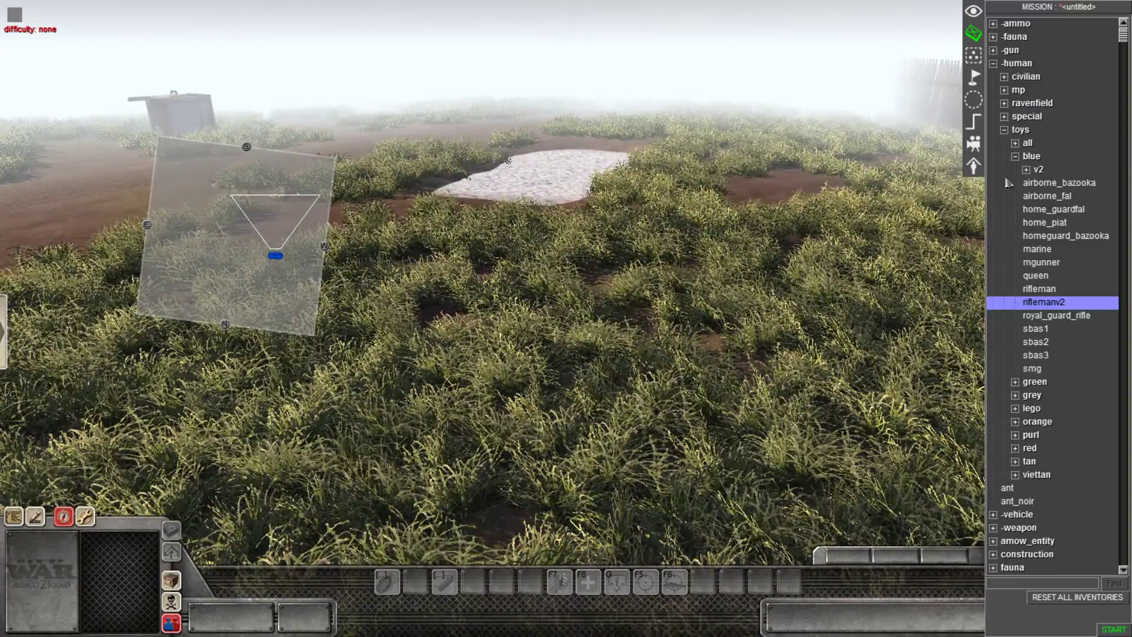
pyautogui.click(1026, 156)
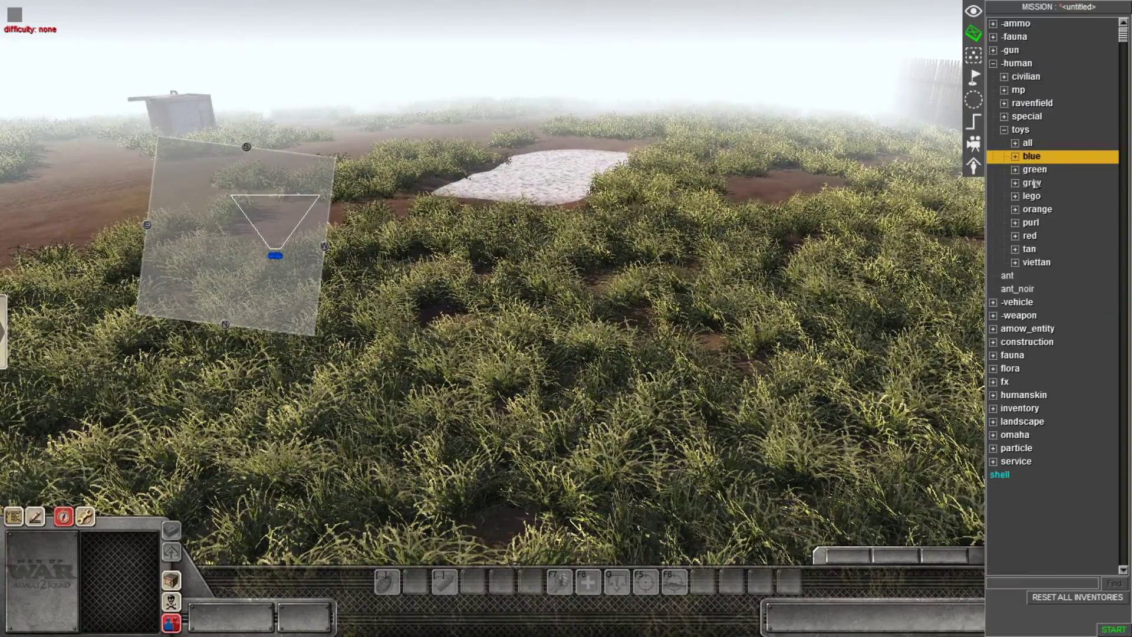
pyautogui.doubleClick(1027, 248)
pyautogui.doubleClick(1026, 247)
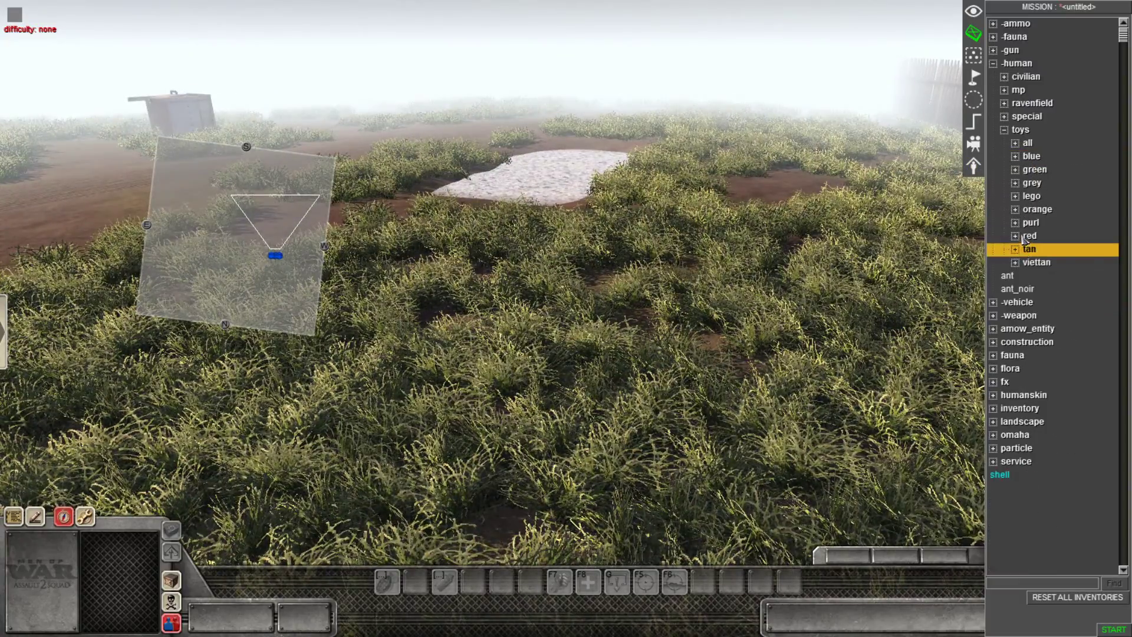
pyautogui.doubleClick(1026, 237)
pyautogui.click(1031, 368)
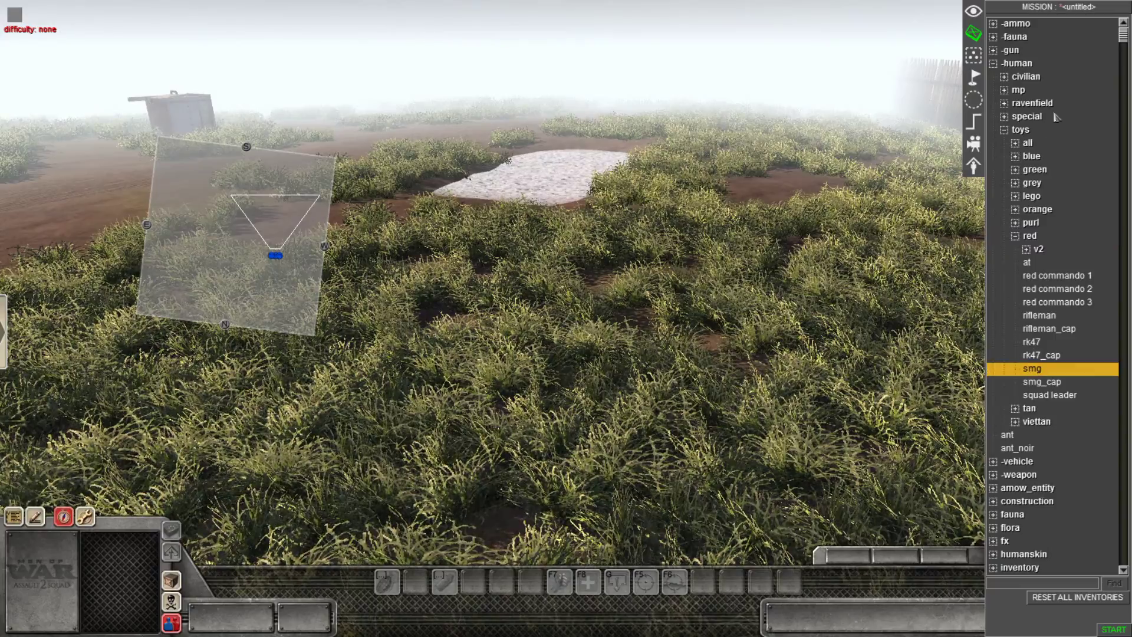
# Place seven red smg soldiers in a row along the far edge of the pale ground patch.
pyautogui.scroll(3, 497, 366)
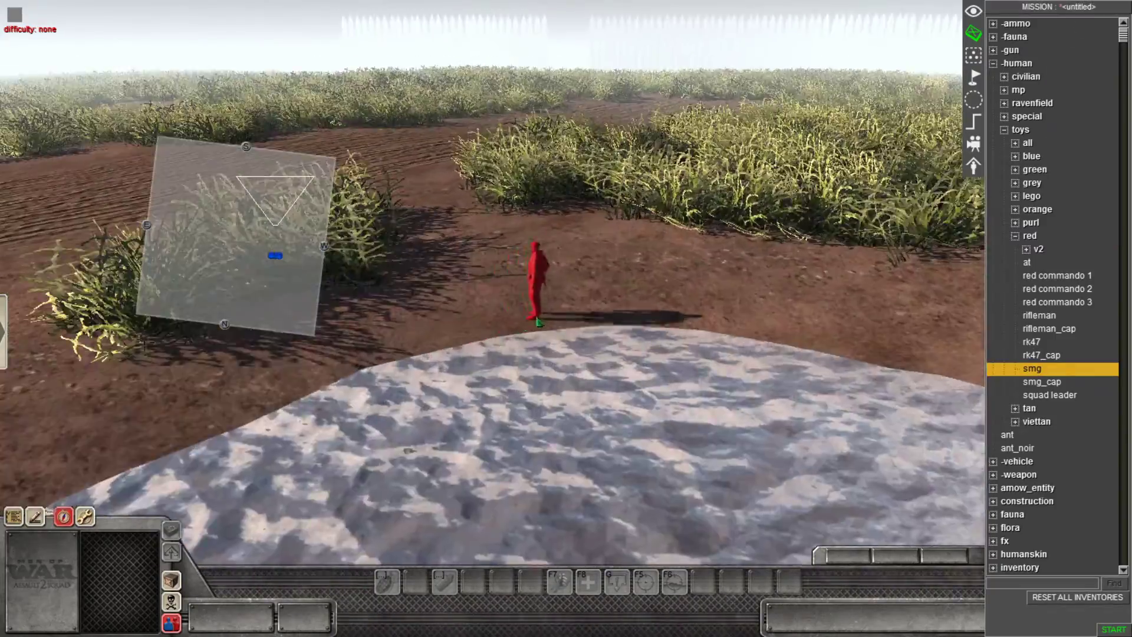
pyautogui.scroll(3, 538, 323)
pyautogui.scroll(-3, 518, 324)
pyautogui.click(542, 287)
pyautogui.click(682, 276)
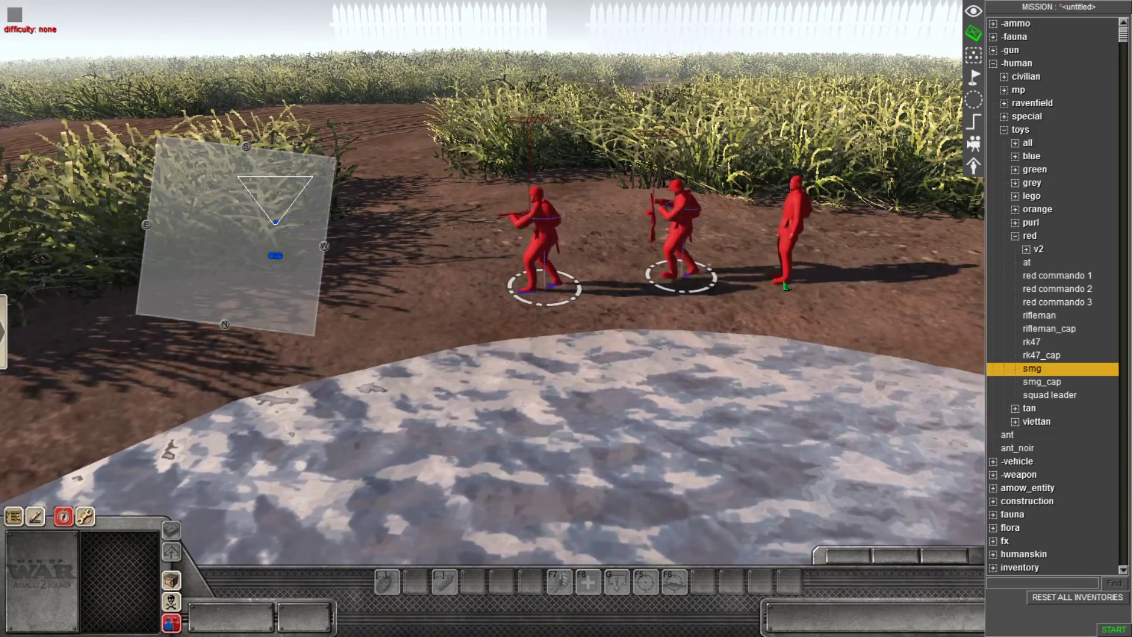
pyautogui.click(784, 285)
pyautogui.scroll(-1, 661, 301)
pyautogui.click(485, 295)
pyautogui.click(890, 301)
pyautogui.scroll(-2, 819, 314)
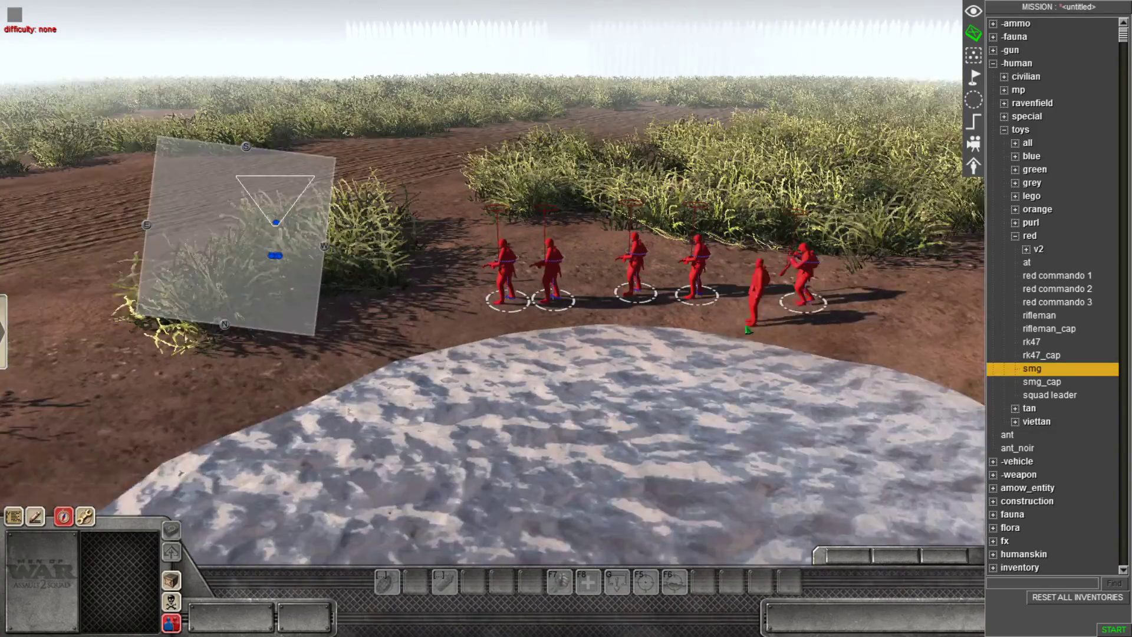
pyautogui.scroll(-1, 746, 327)
pyautogui.click(437, 308)
pyautogui.click(843, 308)
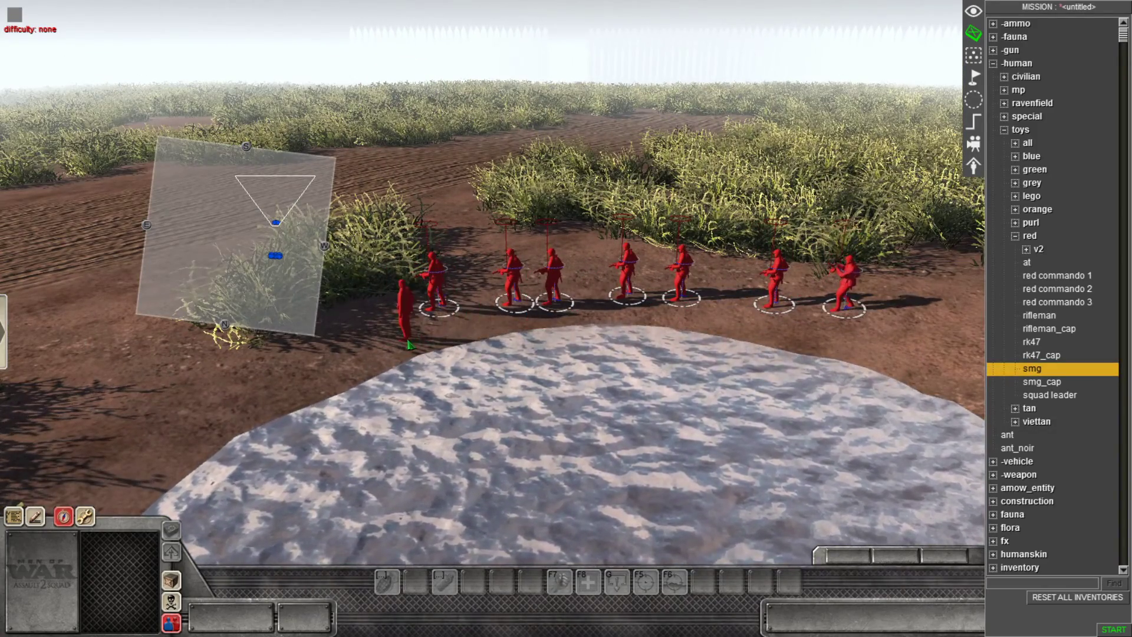
# Place nine red rifleman units in a second row behind the smg soldiers, beside the tall grass.
pyautogui.click(1038, 315)
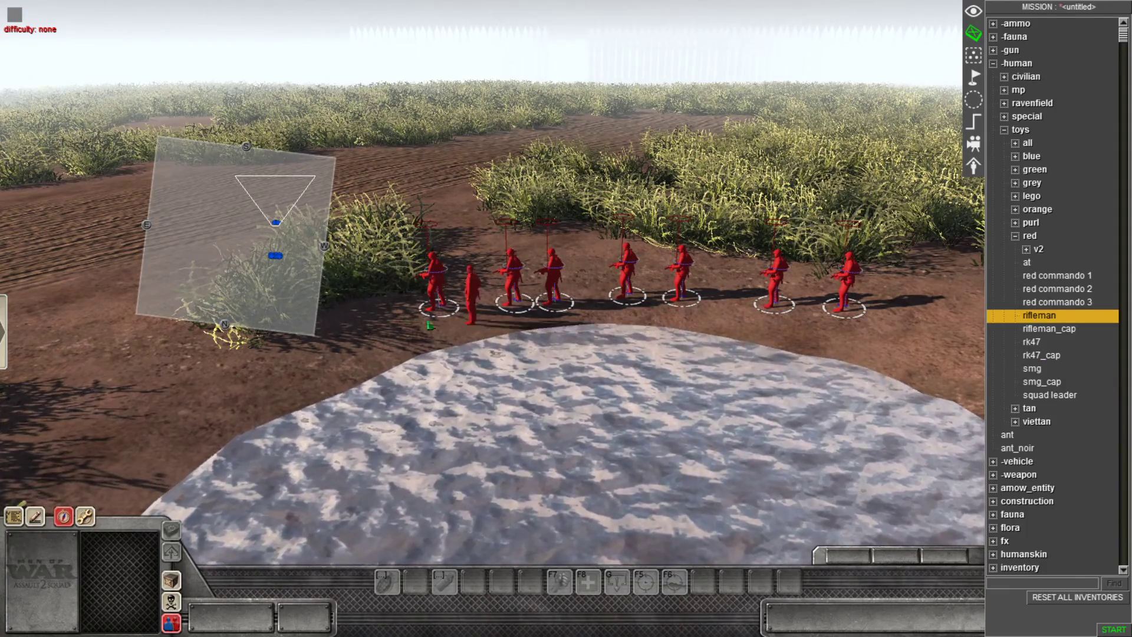
pyautogui.click(469, 250)
pyautogui.click(534, 248)
pyautogui.click(611, 248)
pyautogui.click(642, 263)
pyautogui.click(681, 260)
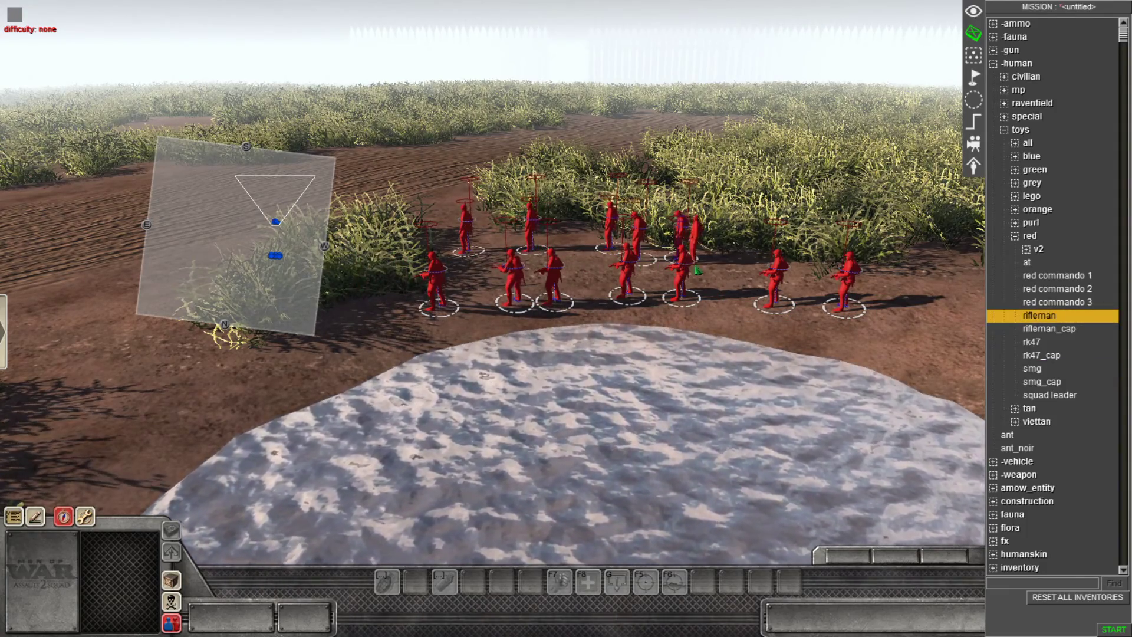
pyautogui.click(736, 261)
pyautogui.click(773, 258)
pyautogui.click(817, 261)
# Turn the 16 red soldiers to face the pale patch and assign all of them to player 1.
pyautogui.moveTo(897, 207)
pyautogui.mouseDown()
pyautogui.moveTo(287, 356)
pyautogui.moveTo(292, 378)
pyautogui.mouseUp()
pyautogui.moveTo(594, 421); pyautogui.dragTo(866, 275)
pyautogui.click(1106, 288)
pyautogui.click(1090, 323)
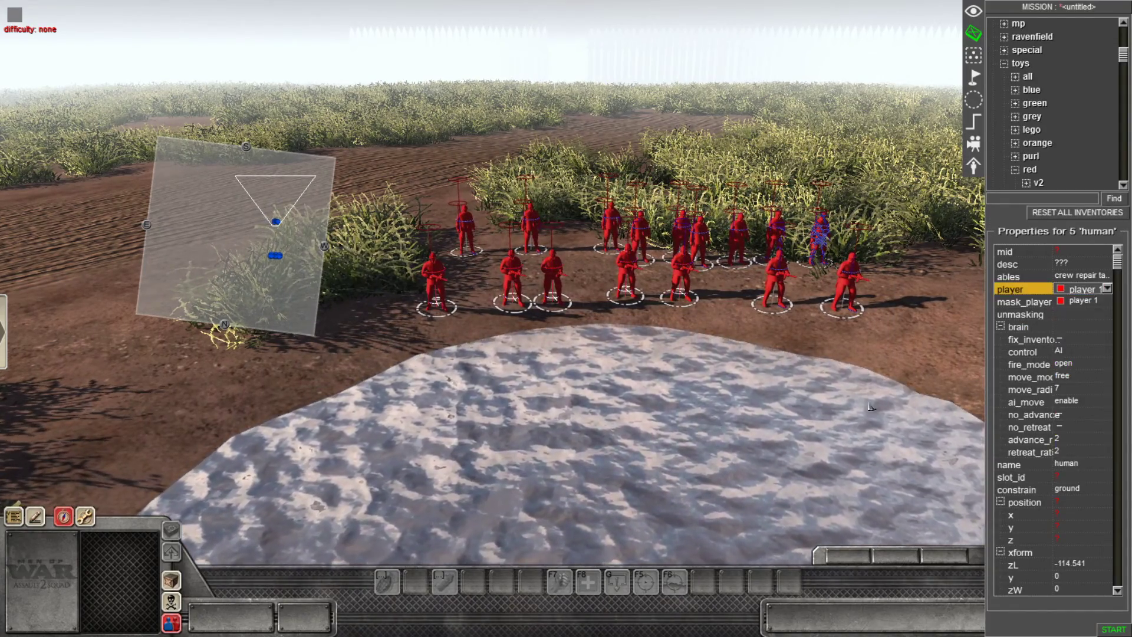
pyautogui.click(683, 418)
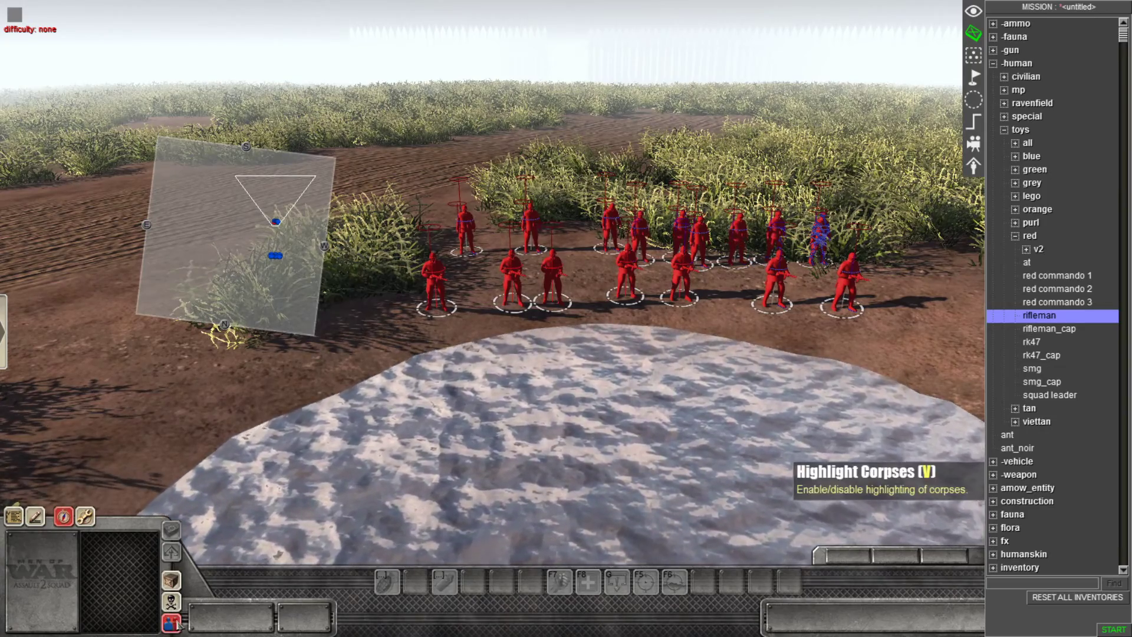
pyautogui.moveTo(908, 349); pyautogui.dragTo(908, 348)
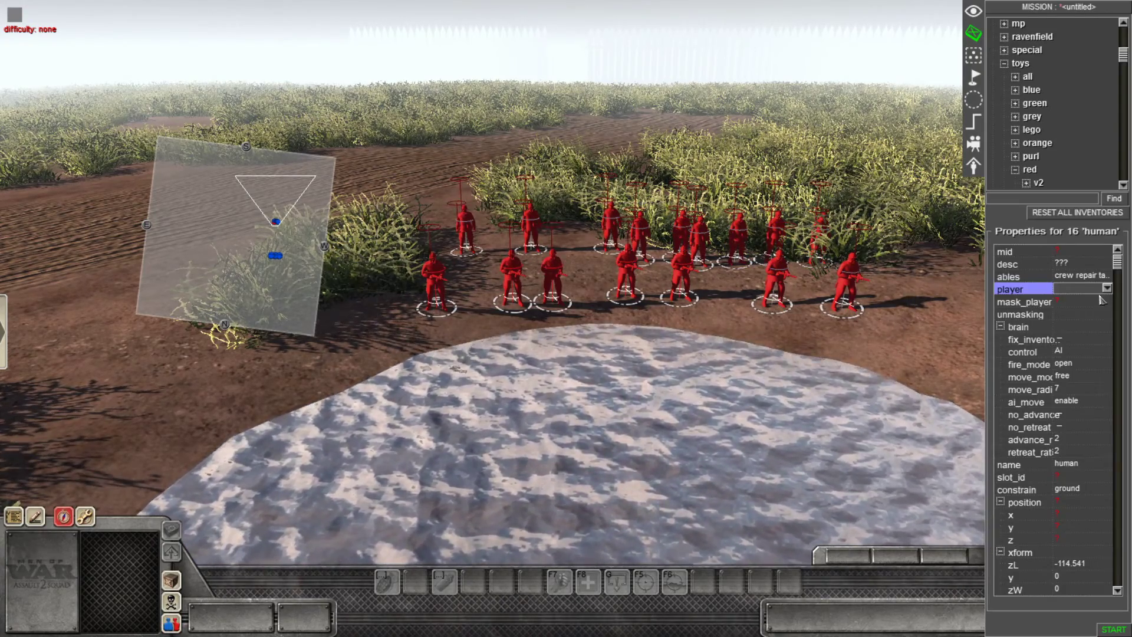
pyautogui.click(1107, 288)
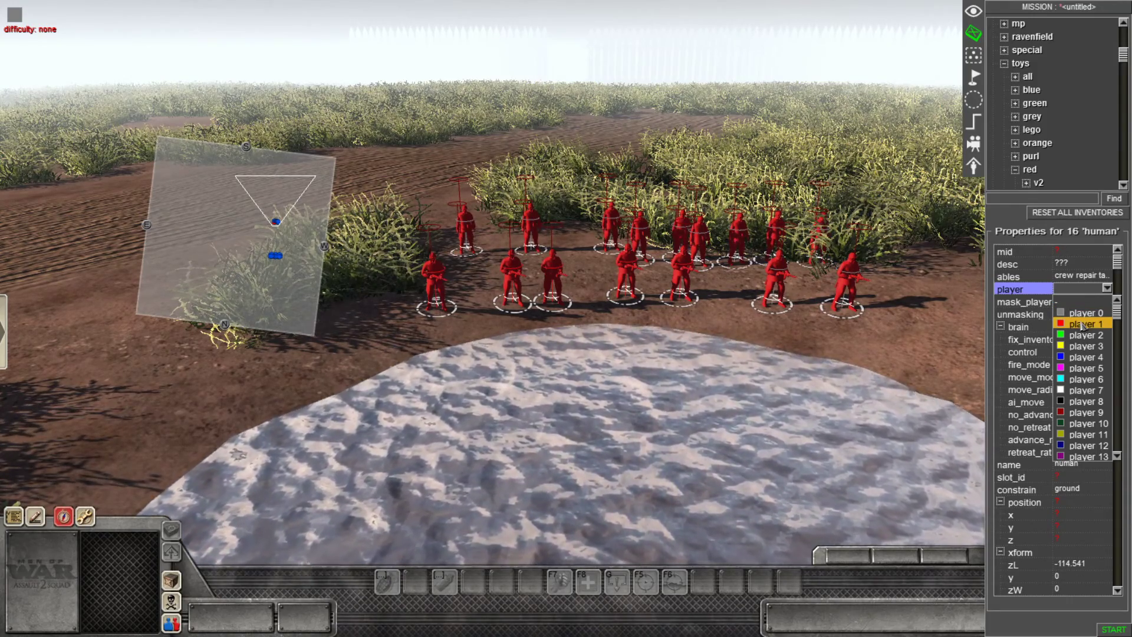
pyautogui.click(1082, 325)
pyautogui.click(881, 387)
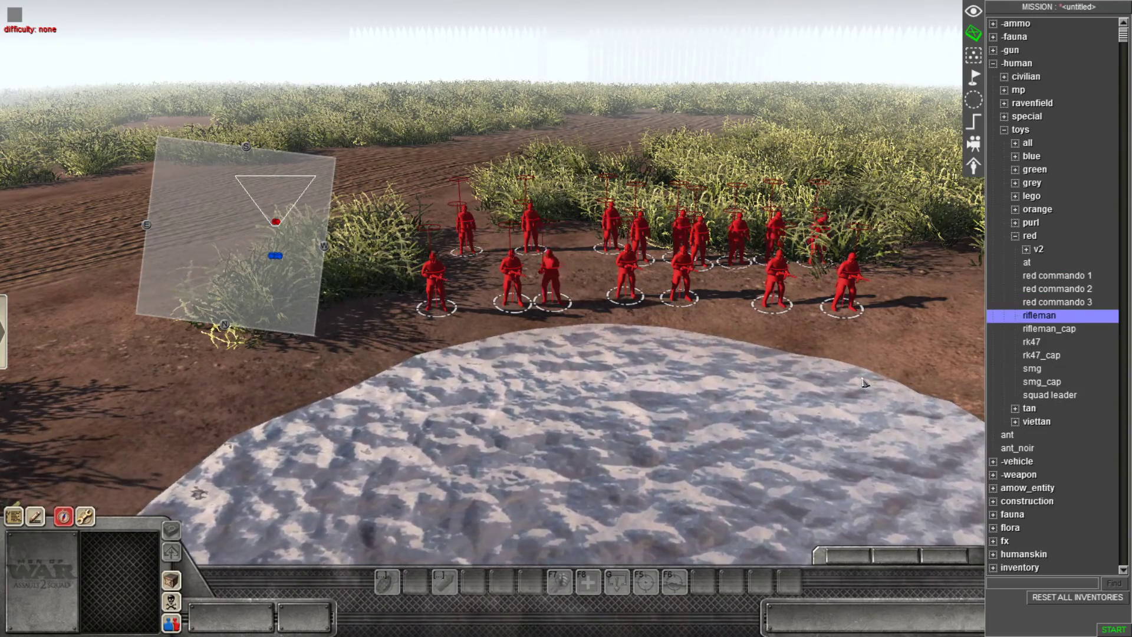
# Start the mission with the view behind the red squad, looking across the patch toward the terrace.
pyautogui.moveTo(882, 387); pyautogui.dragTo(758, 399, button='middle')
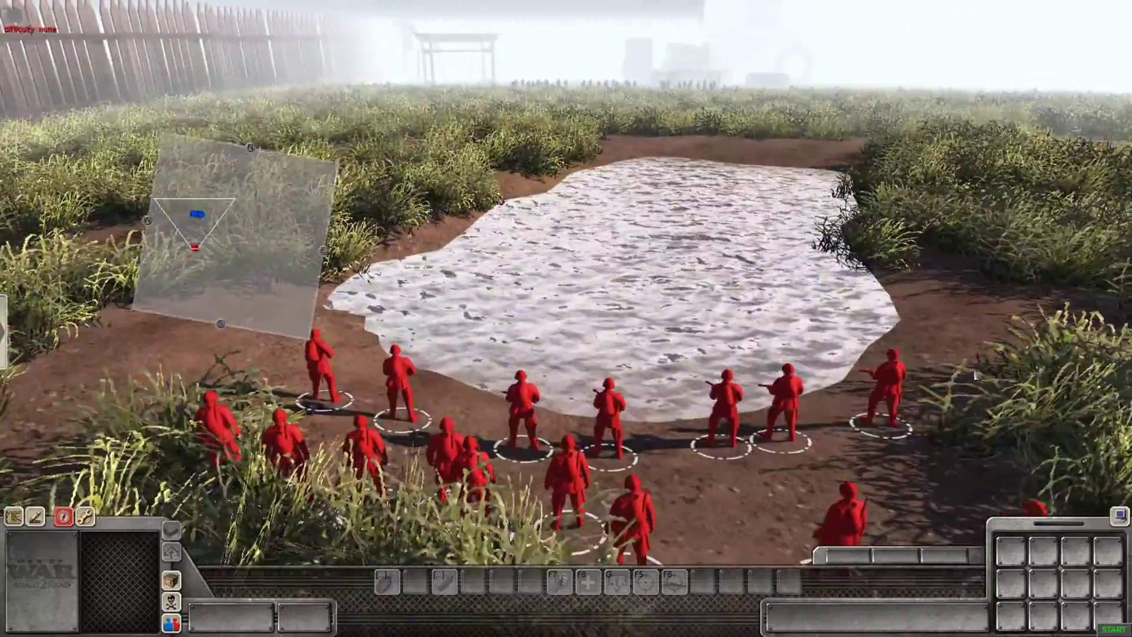
pyautogui.scroll(3, 976, 376)
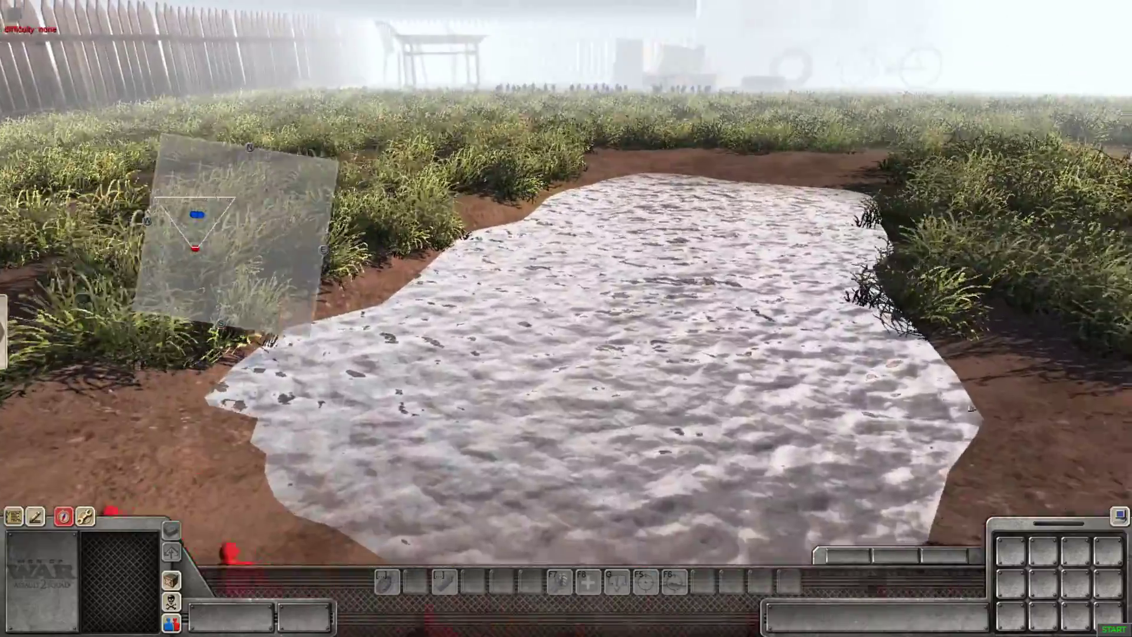
pyautogui.scroll(-4, 976, 376)
pyautogui.click(1113, 629)
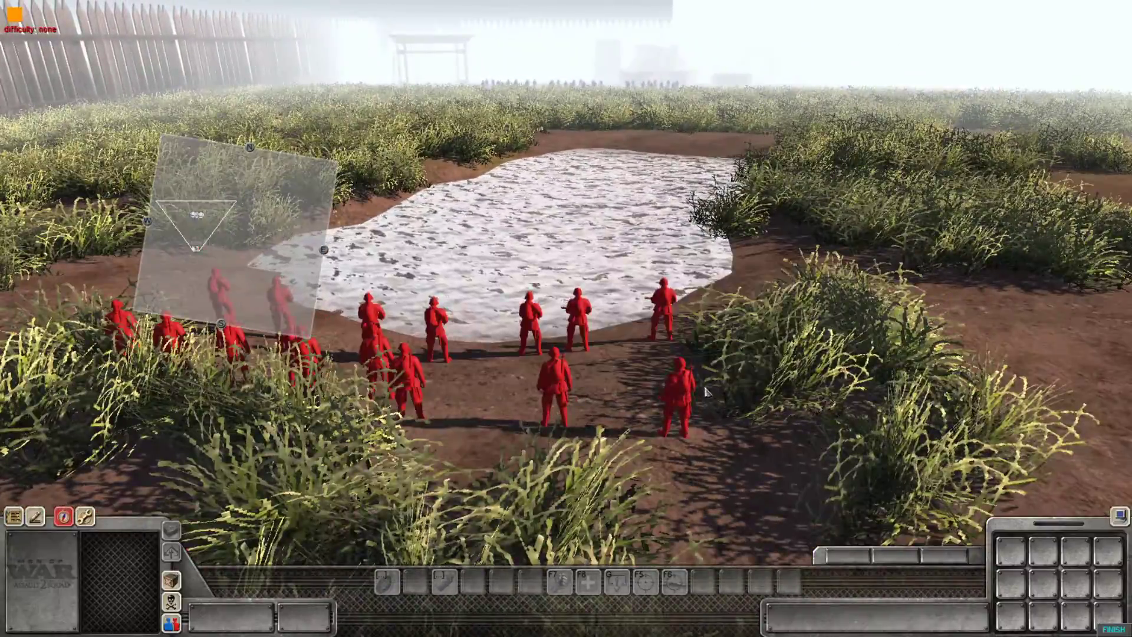
pyautogui.scroll(3, 706, 391)
pyautogui.scroll(-3, 709, 383)
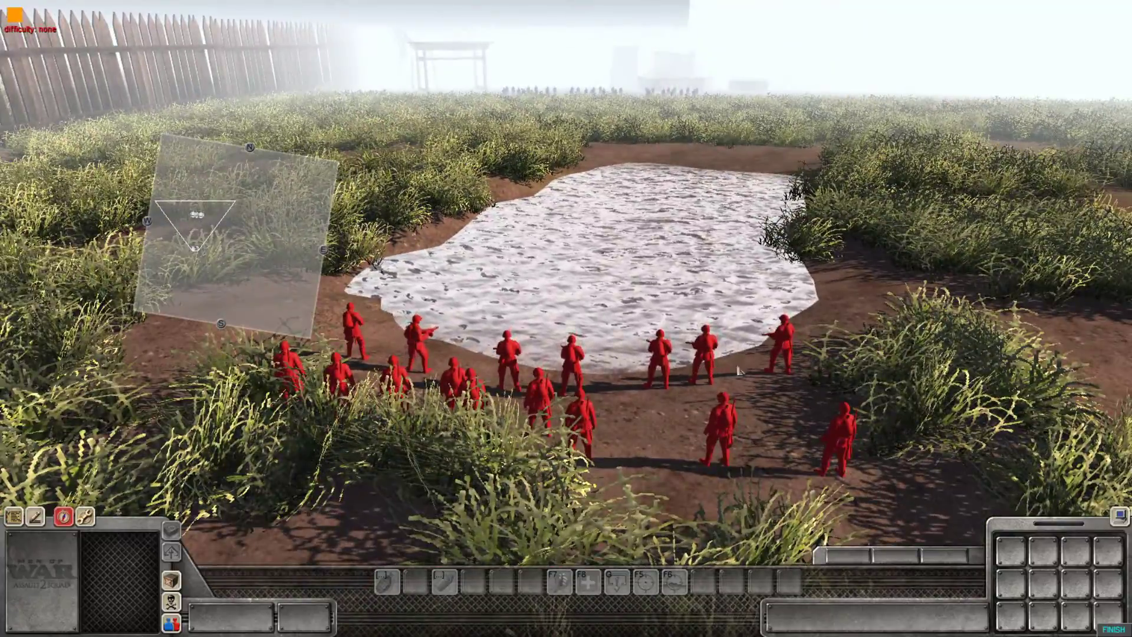
pyautogui.scroll(4, 559, 407)
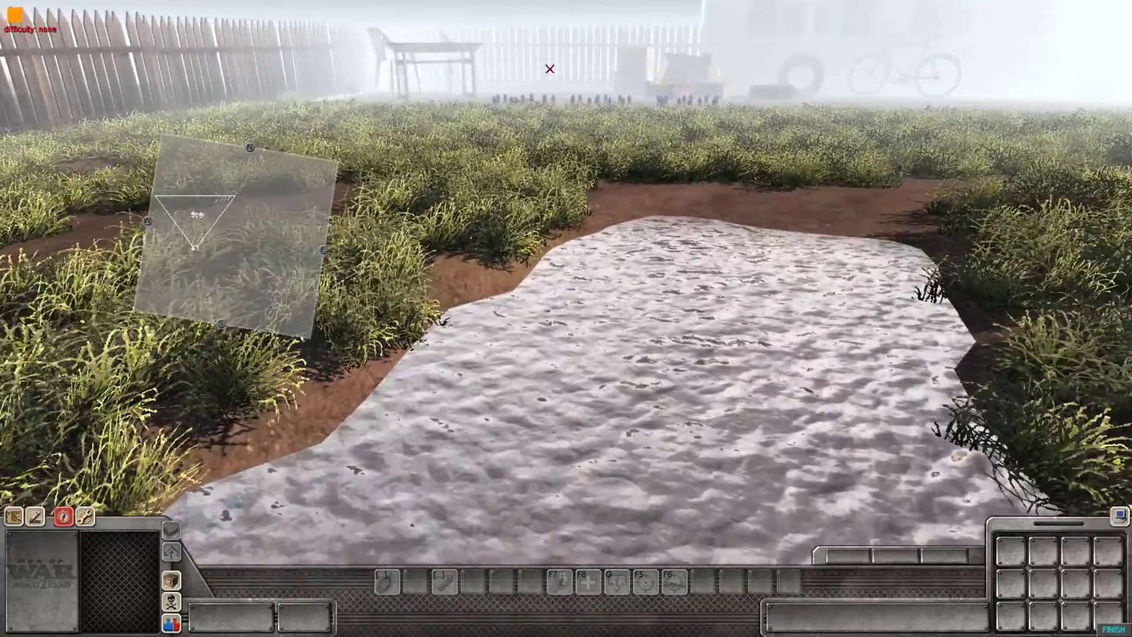
pyautogui.scroll(-4, 548, 70)
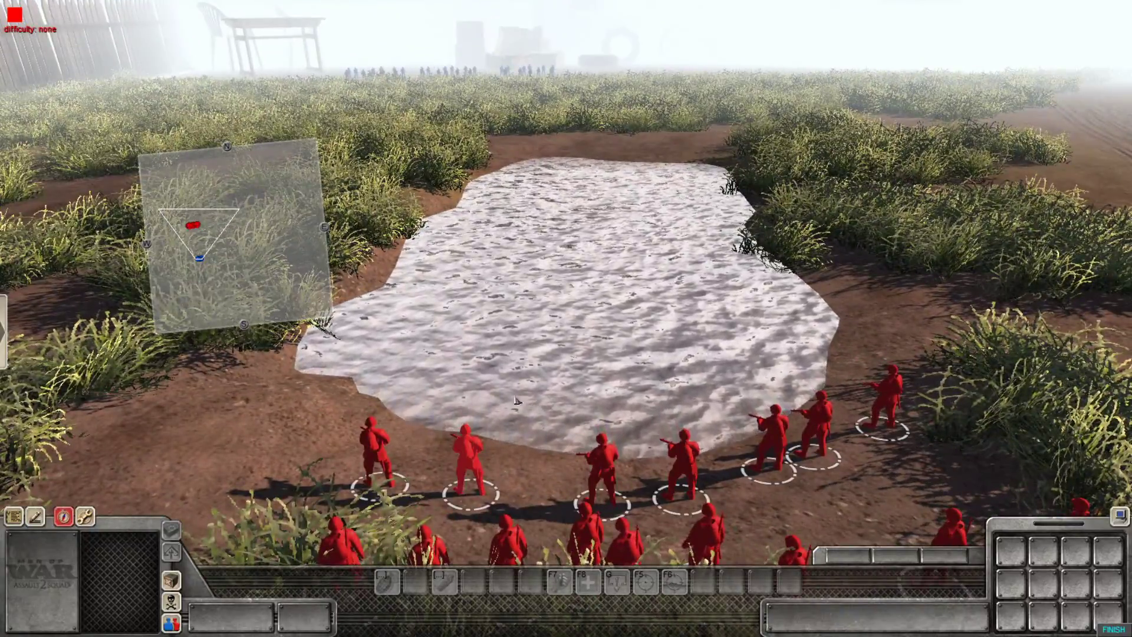
# Send the front row of red soldiers forward across the pale patch, followed by the rear row.
pyautogui.press('Up')
pyautogui.press('Left')
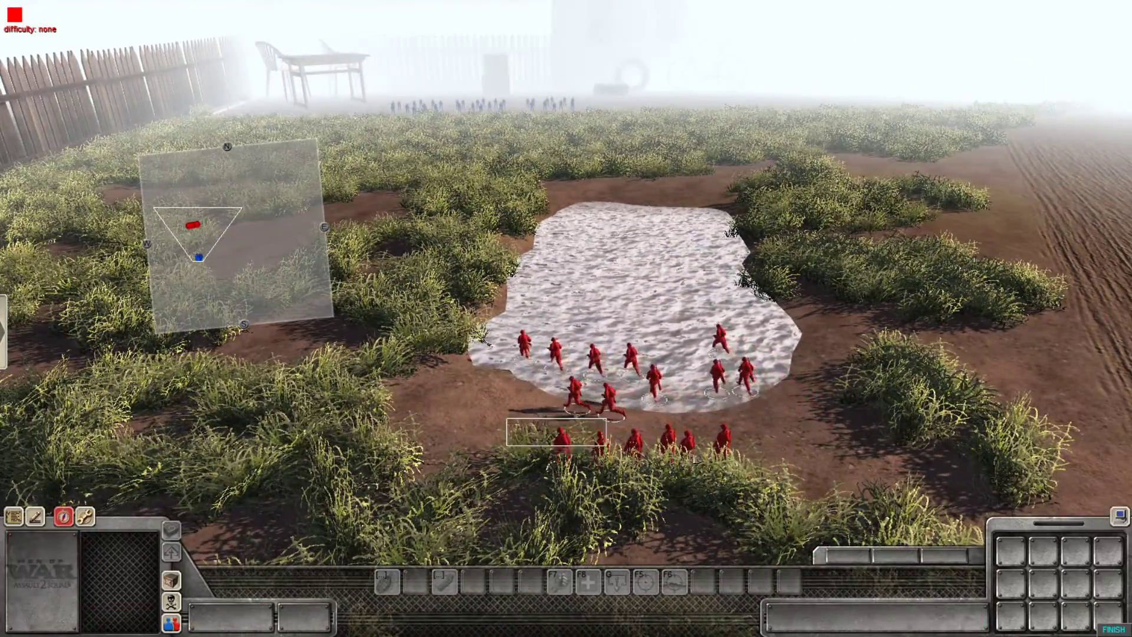
pyautogui.moveTo(606, 446); pyautogui.dragTo(758, 471)
pyautogui.press('Up')
pyautogui.press('Left')
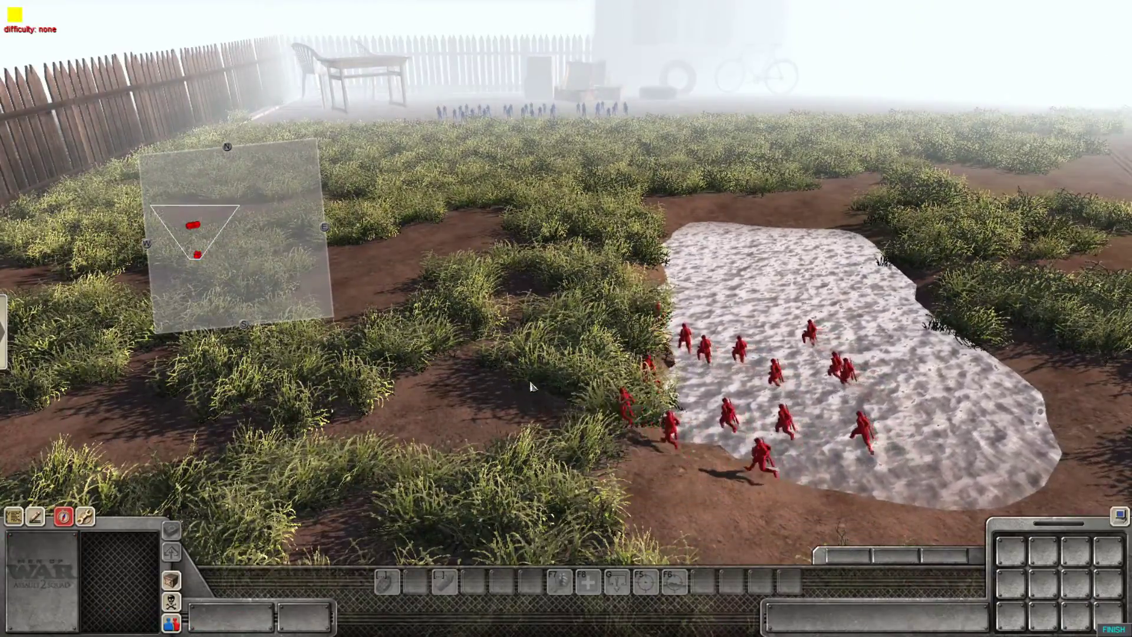
# Examine the battle with corpses highlighted, from the field, the blue line on the terrace and the red squad's patch.
pyautogui.press('Up')
pyautogui.press('Down')
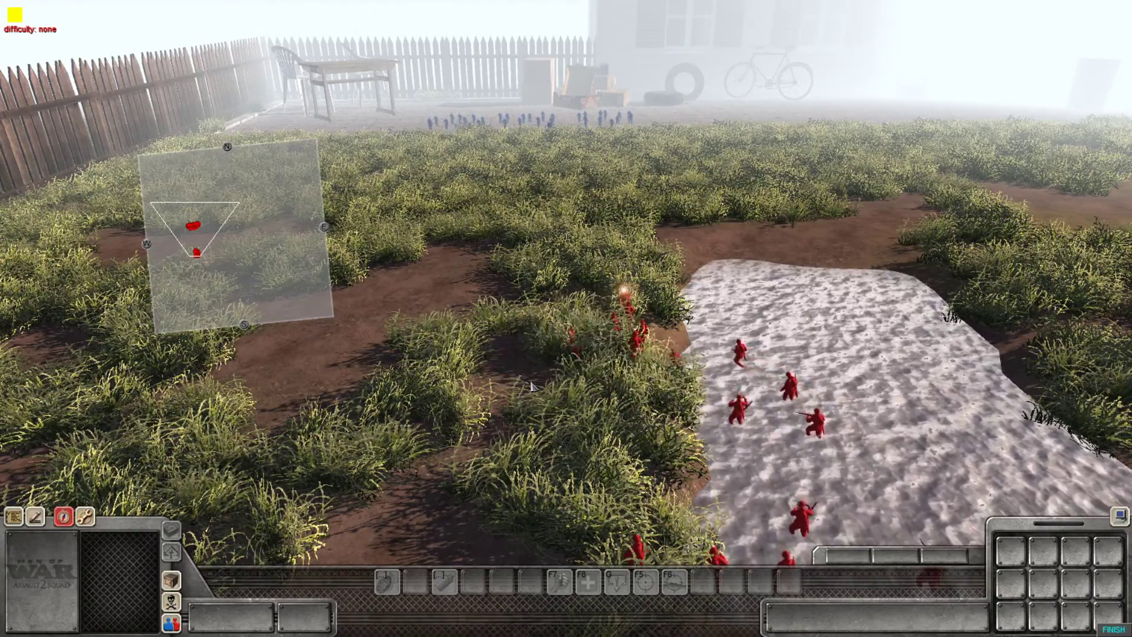
pyautogui.press('w')
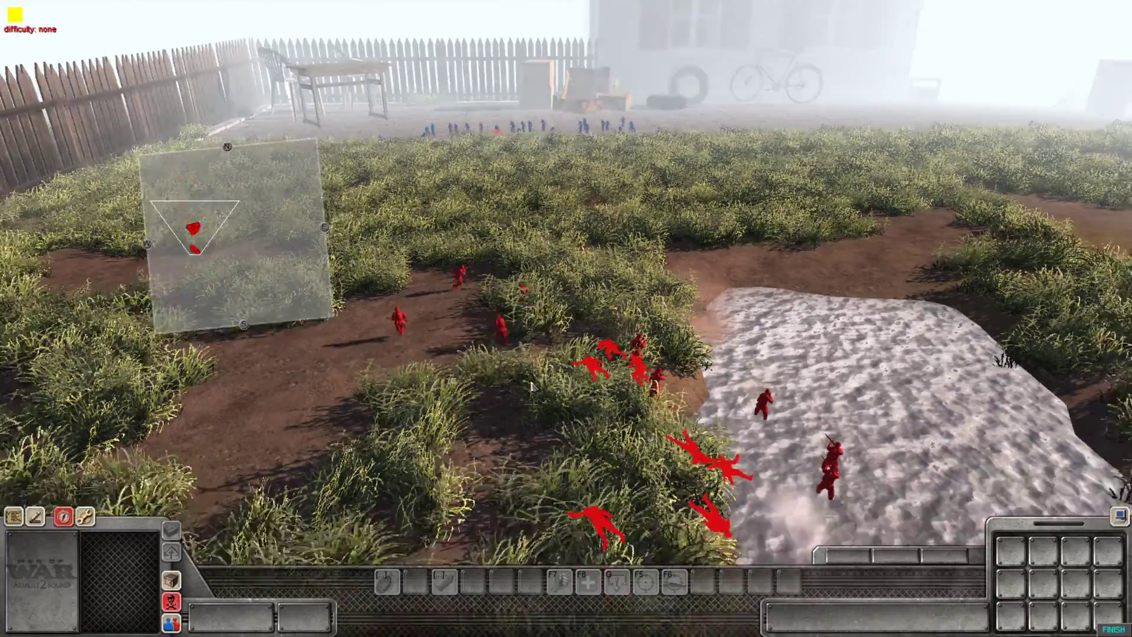
pyautogui.press('F3')
pyautogui.press('F3')
pyautogui.moveTo(533, 388)
pyautogui.mouseDown(button='middle')
pyautogui.moveTo(638, 367)
pyautogui.moveTo(819, 380)
pyautogui.moveTo(824, 359)
pyautogui.moveTo(930, 345)
pyautogui.mouseUp(button='middle')
pyautogui.press('F3')
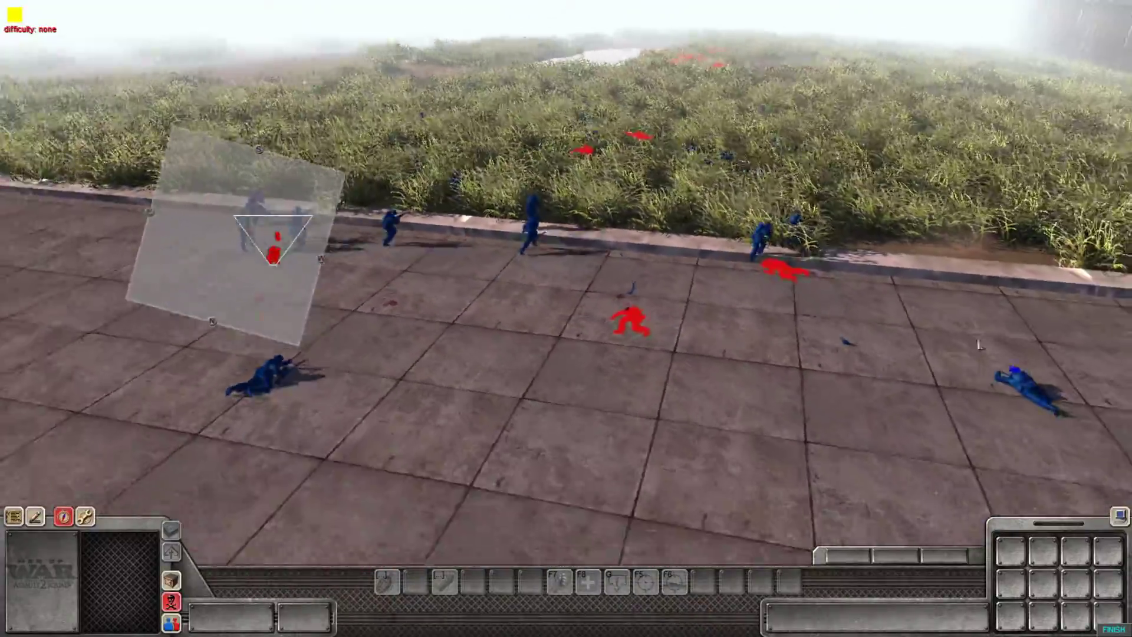
pyautogui.press('Up')
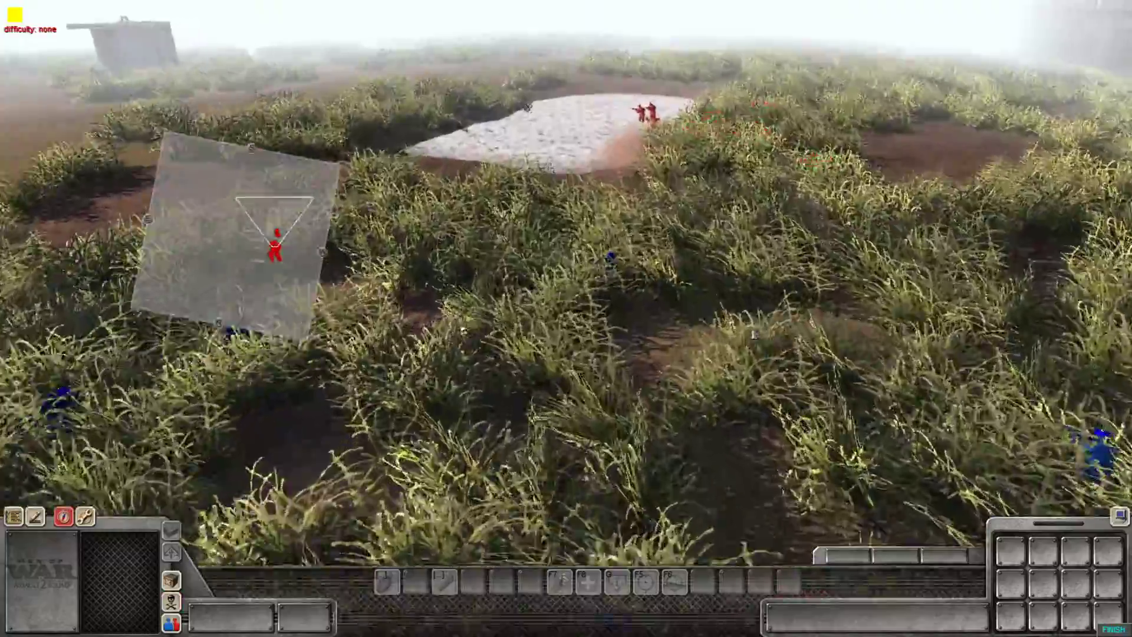
pyautogui.moveTo(1006, 346); pyautogui.dragTo(780, 338, button='middle')
pyautogui.press('Up')
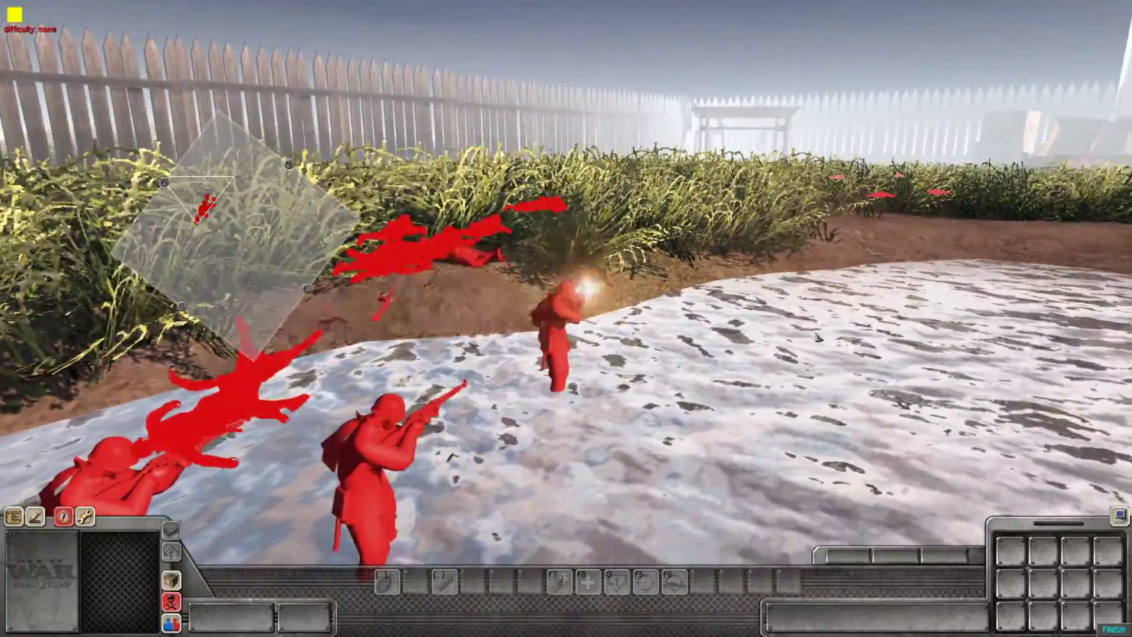
# Examine the fight around the remaining red soldiers on the pale patch and the grass edge facing the blue troops.
pyautogui.moveTo(938, 344); pyautogui.dragTo(860, 386, button='middle')
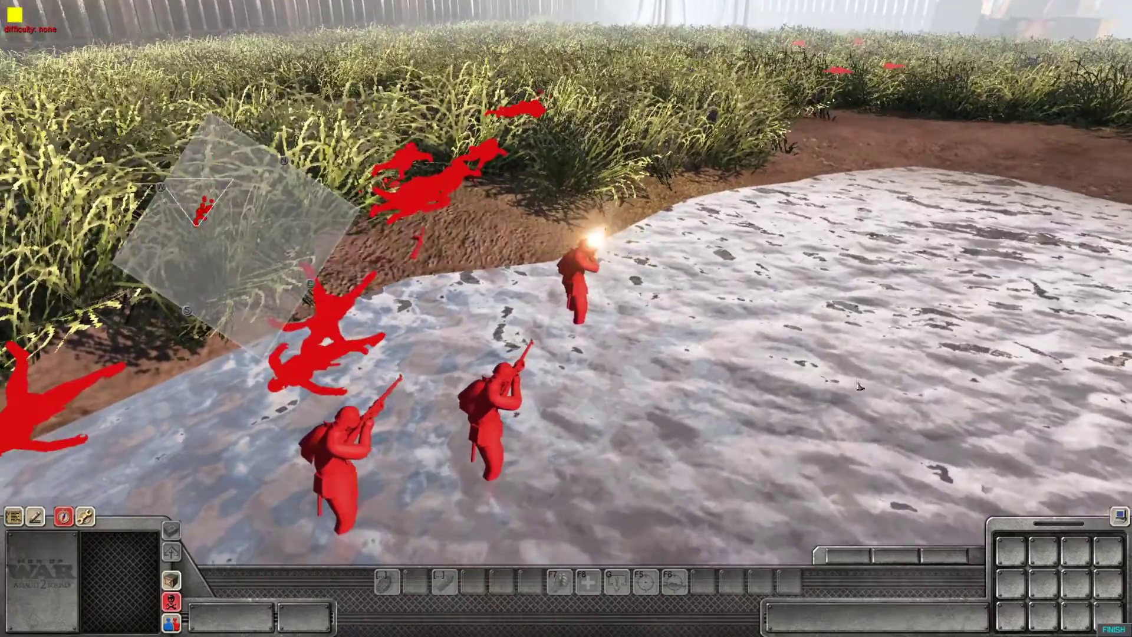
pyautogui.scroll(-3, 859, 387)
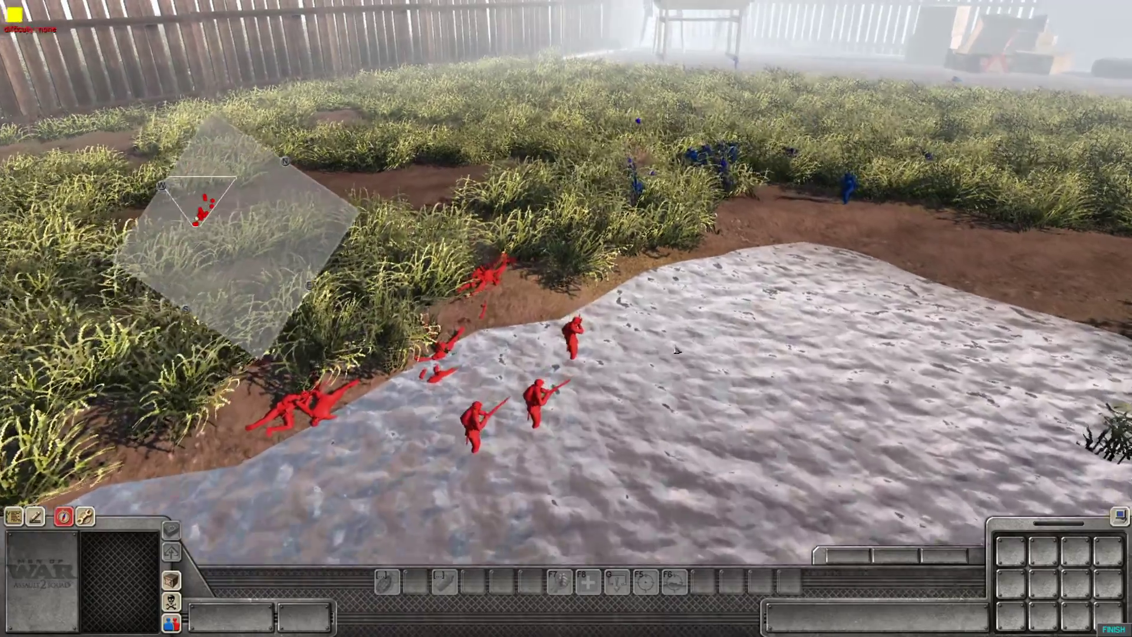
pyautogui.moveTo(676, 351); pyautogui.dragTo(590, 364, button='middle')
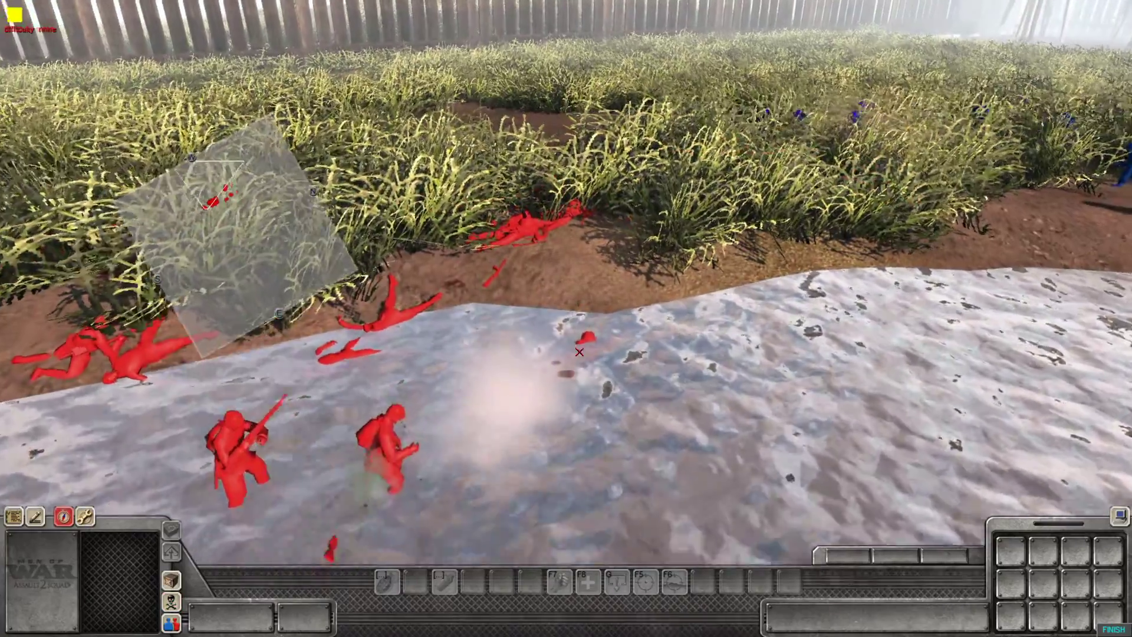
pyautogui.press('Left')
pyautogui.press('Down')
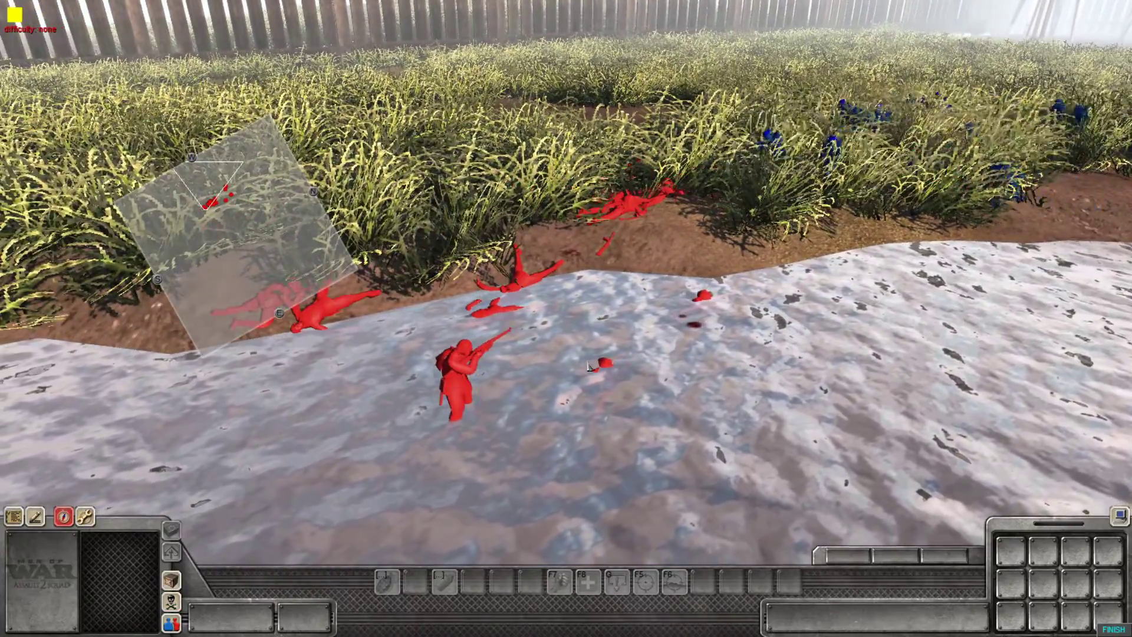
pyautogui.press('Left')
pyautogui.press('y')
pyautogui.press('y')
pyautogui.press('Right')
pyautogui.press('y')
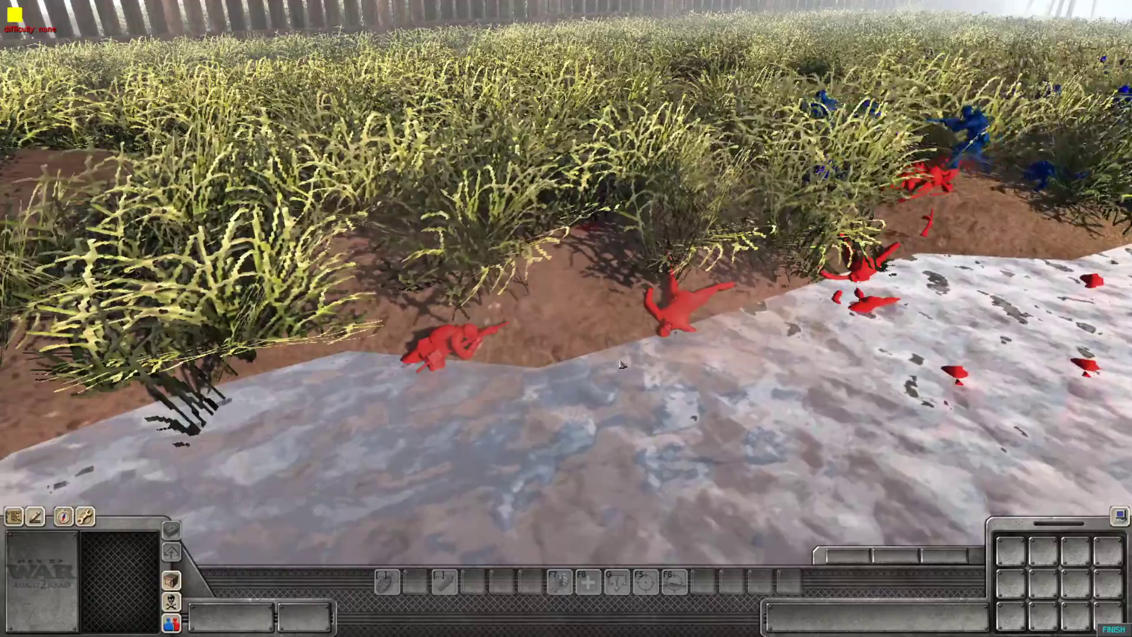
pyautogui.scroll(-4, 616, 362)
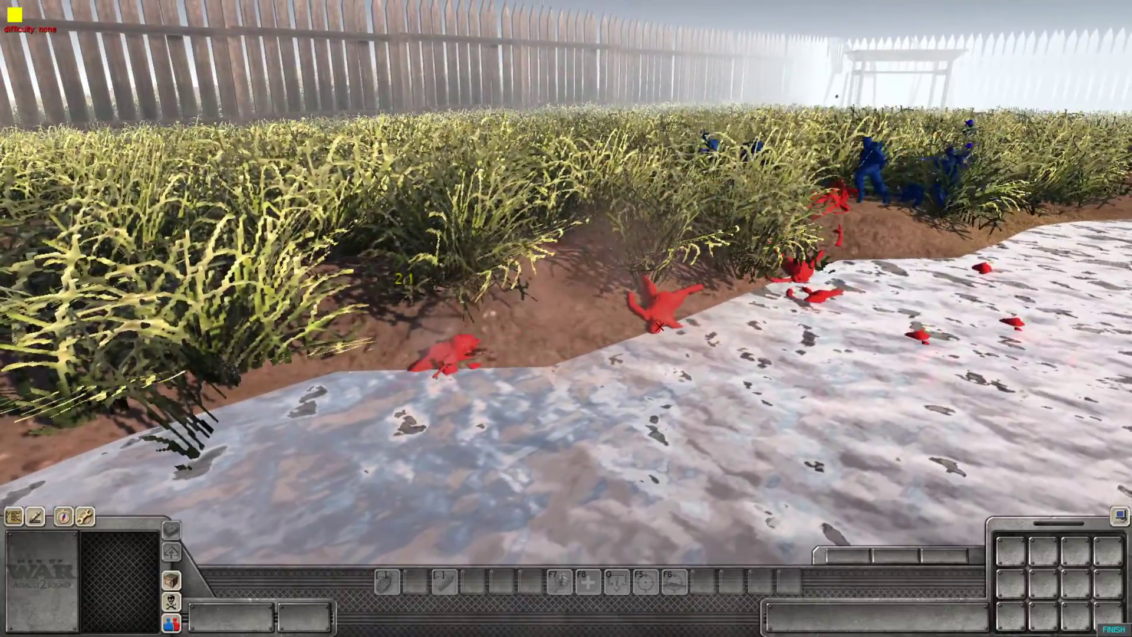
pyautogui.press('Up')
pyautogui.press('Right')
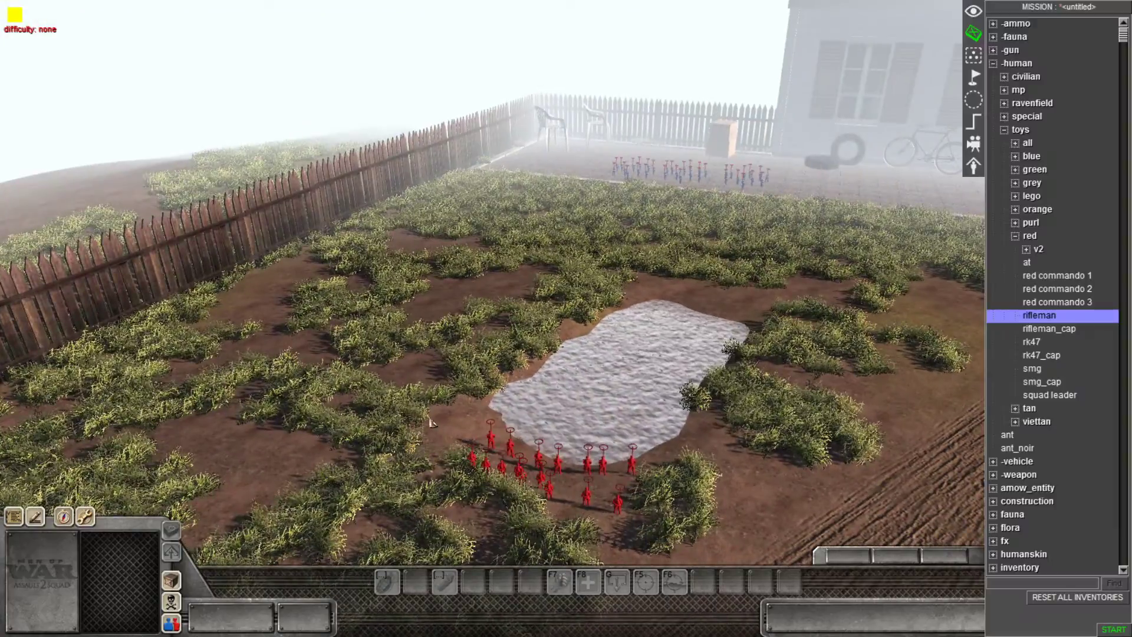
# Move the 16 red soldiers back from the pale patch onto the ploughed strip.
pyautogui.moveTo(416, 414); pyautogui.dragTo(667, 540)
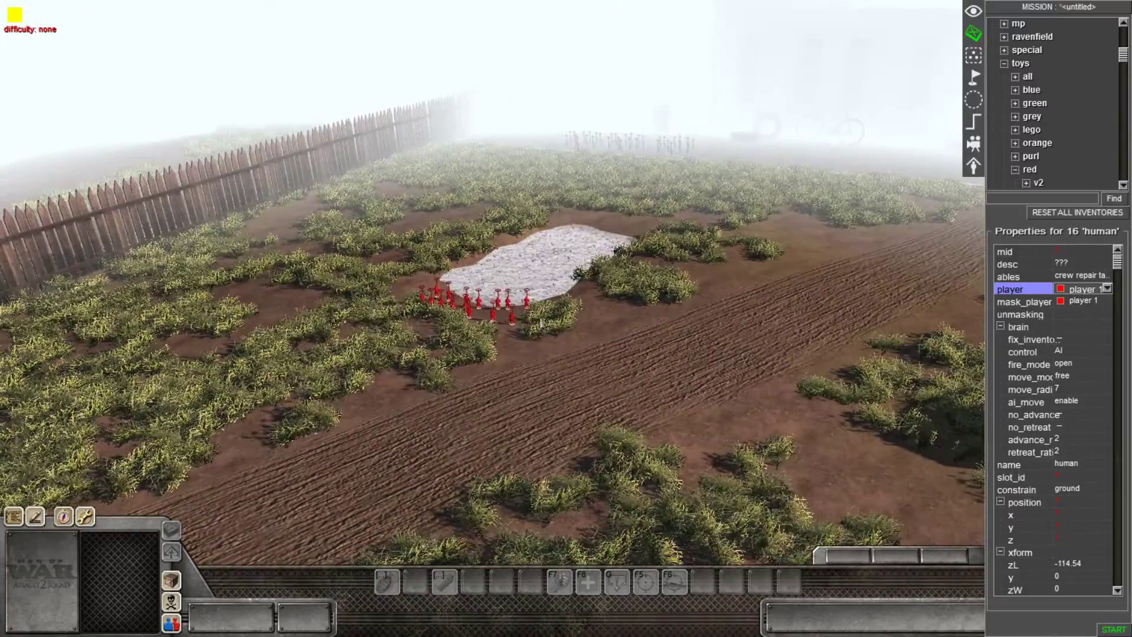
pyautogui.rightClick(553, 420)
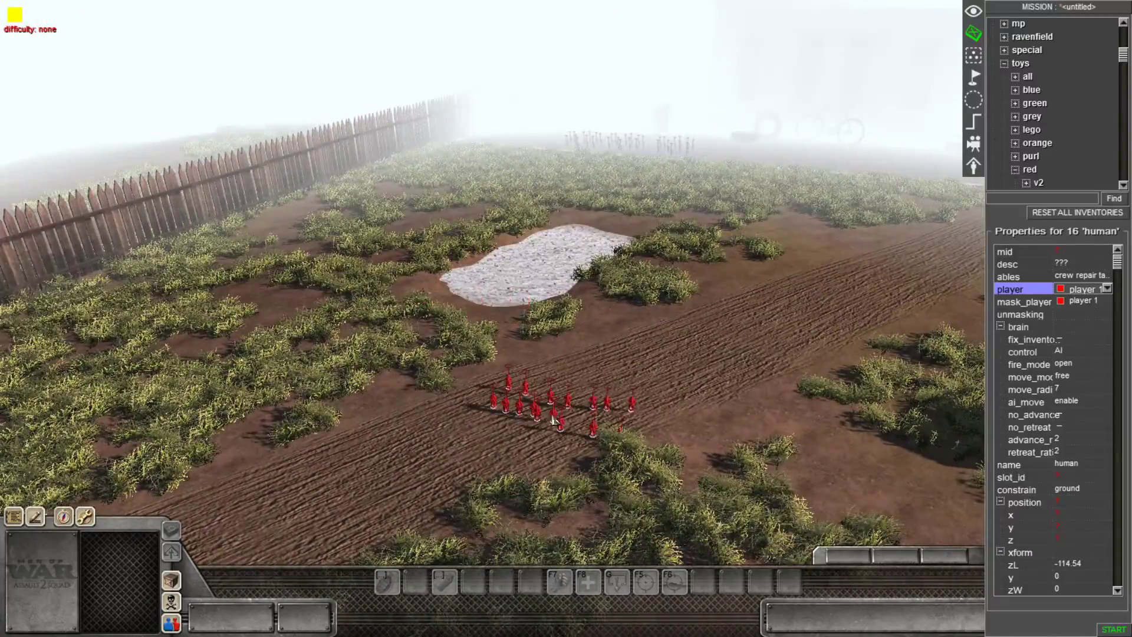
pyautogui.click(491, 410)
# Collapse the toys list and open the red_vehicle set among the land army_men_vehicles of amow_entity.
pyautogui.click(1025, 234)
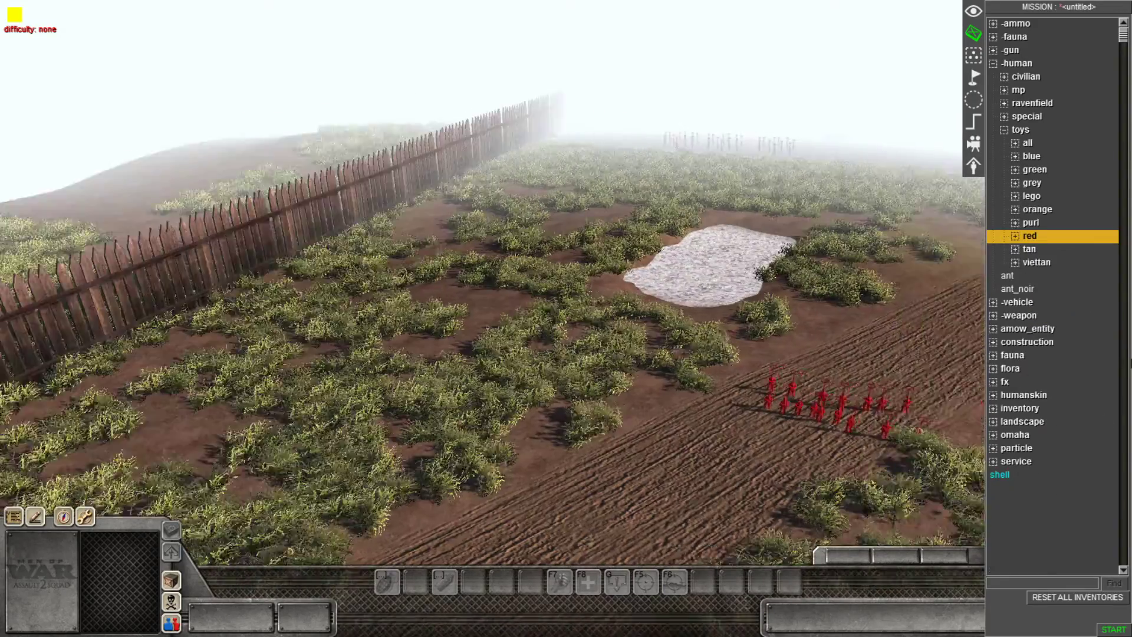
pyautogui.press('Right')
pyautogui.click(1018, 316)
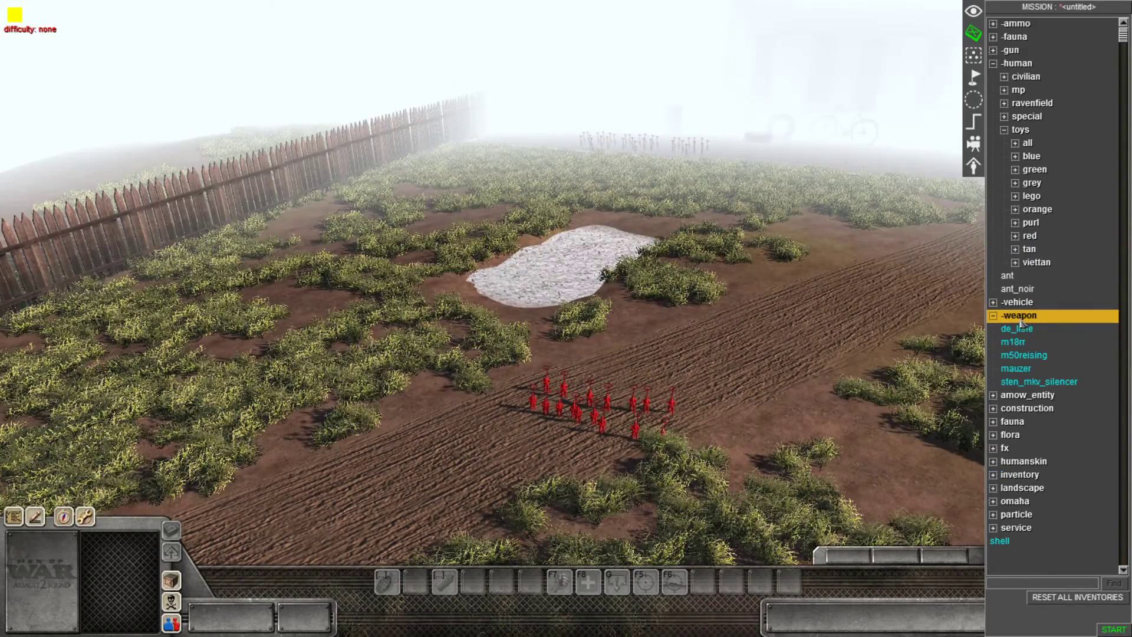
pyautogui.click(1021, 318)
pyautogui.click(1022, 130)
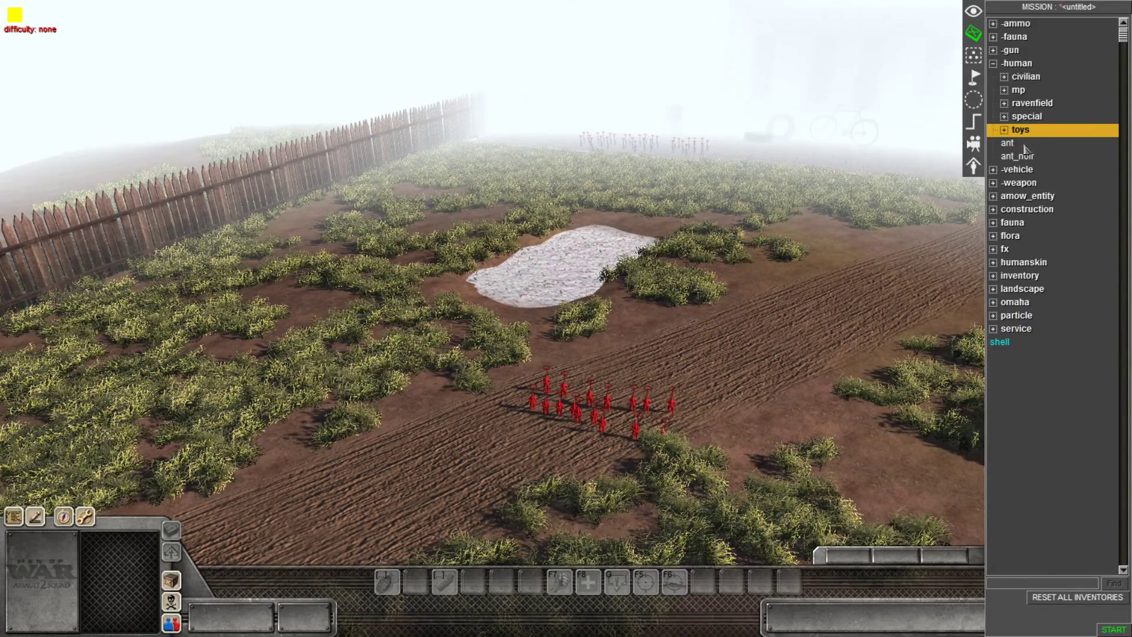
pyautogui.click(1031, 196)
pyautogui.click(1041, 211)
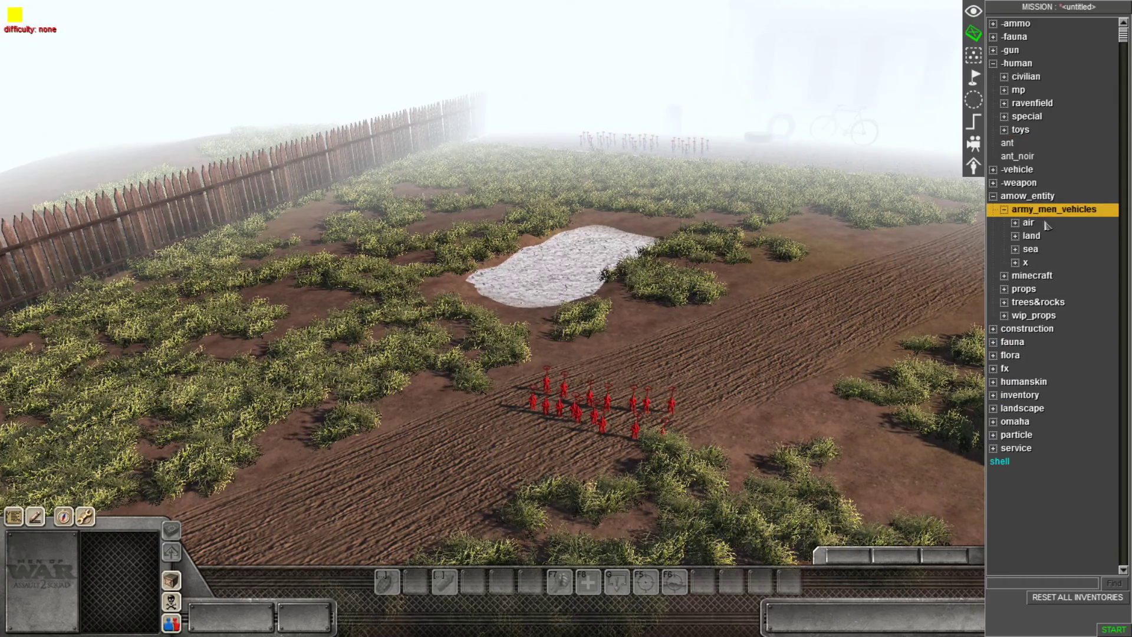
pyautogui.click(1031, 236)
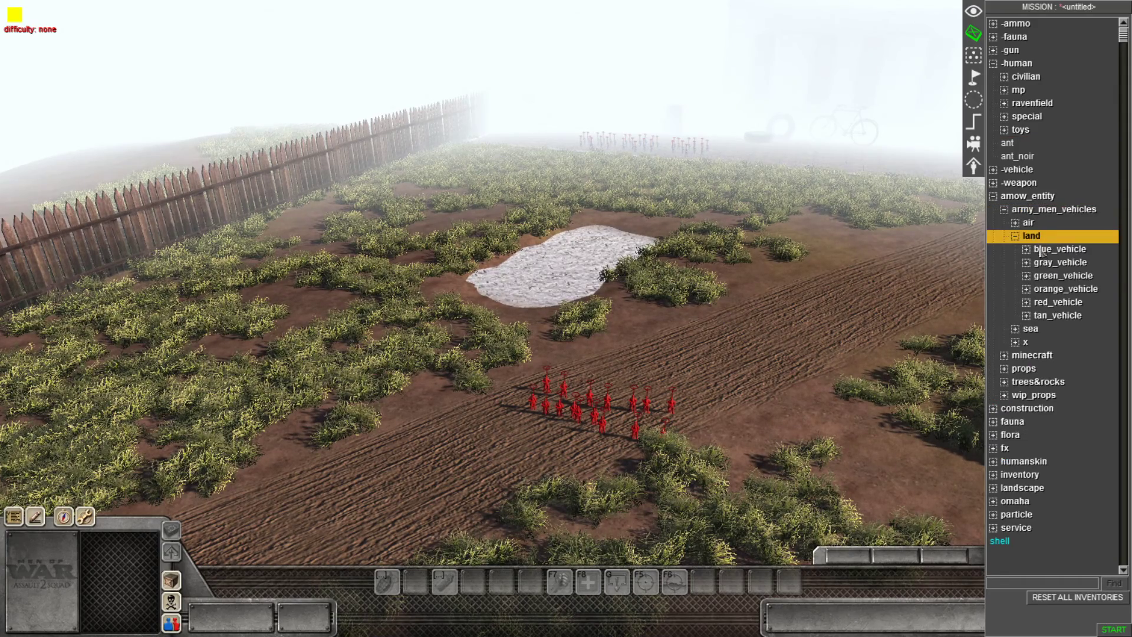
pyautogui.click(1041, 302)
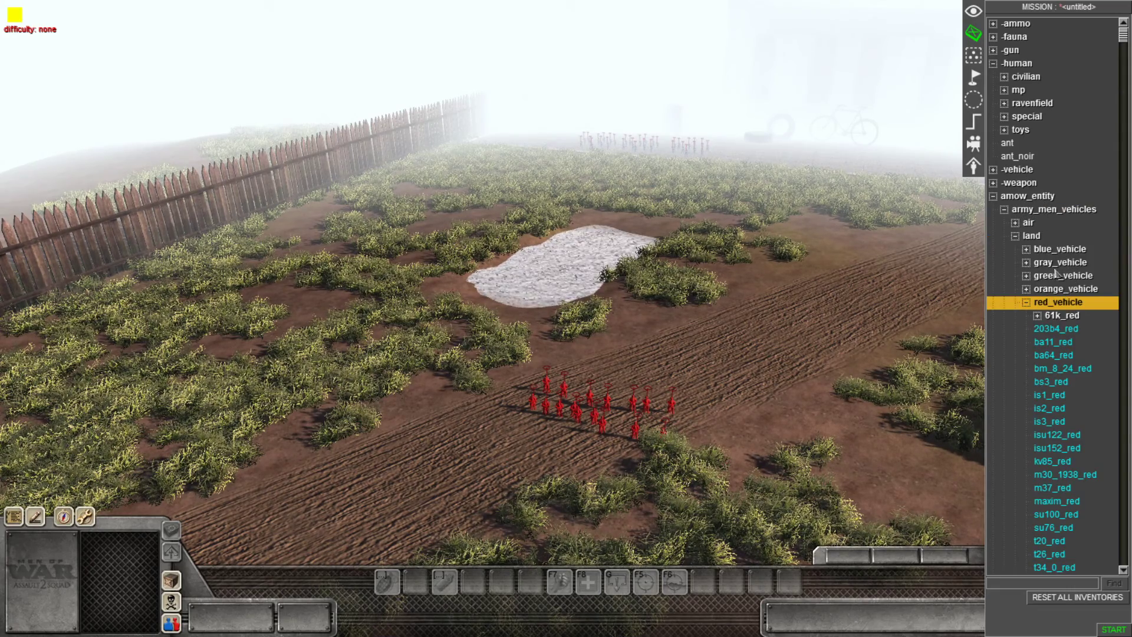
# Preview the is2_red, kv85_red and t34_0_red tanks on the ploughed strip next to the red squad.
pyautogui.click(1049, 408)
pyautogui.moveTo(766, 391); pyautogui.dragTo(576, 391, button='middle')
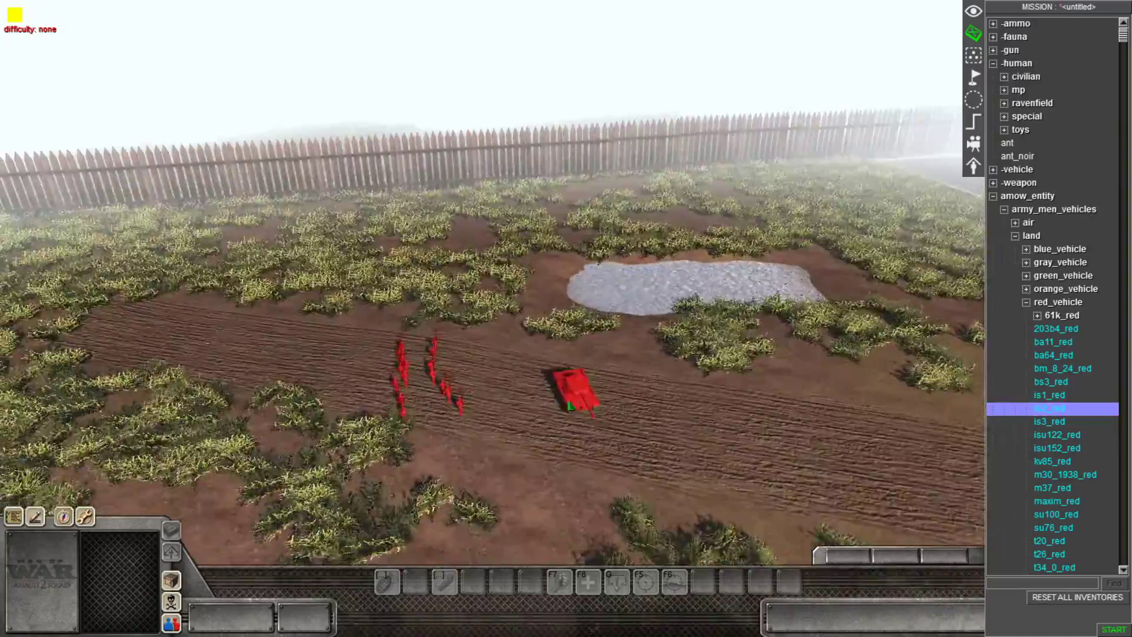
pyautogui.scroll(3, 767, 416)
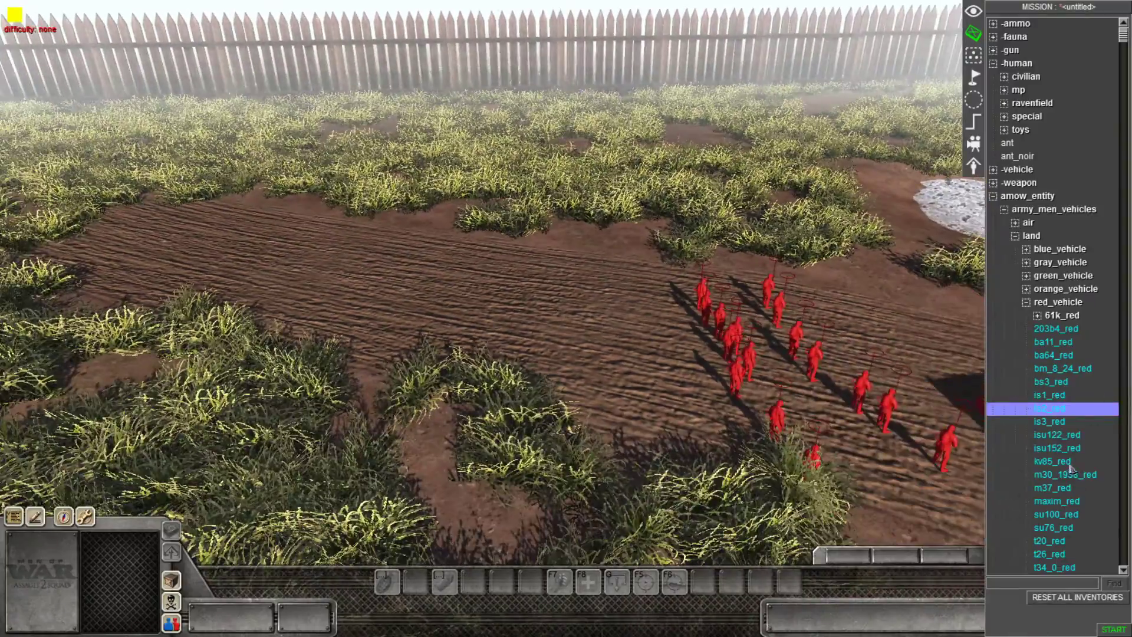
pyautogui.click(1064, 463)
pyautogui.scroll(2, 613, 349)
pyautogui.scroll(2, 600, 344)
pyautogui.moveTo(599, 343); pyautogui.dragTo(737, 353, button='middle')
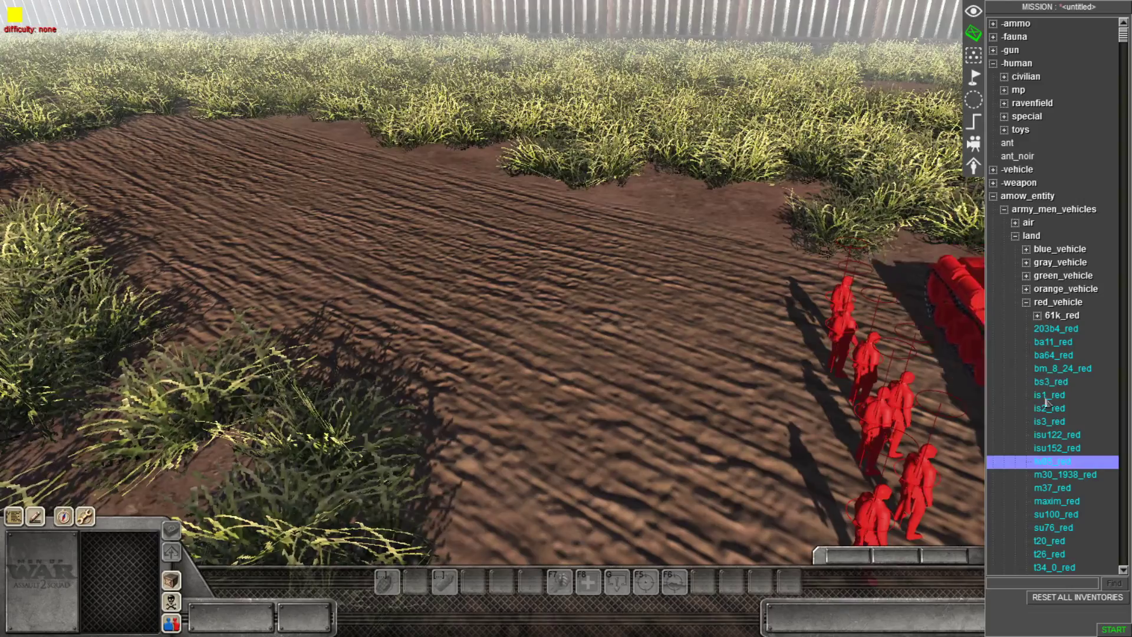
pyautogui.scroll(-3, 1046, 402)
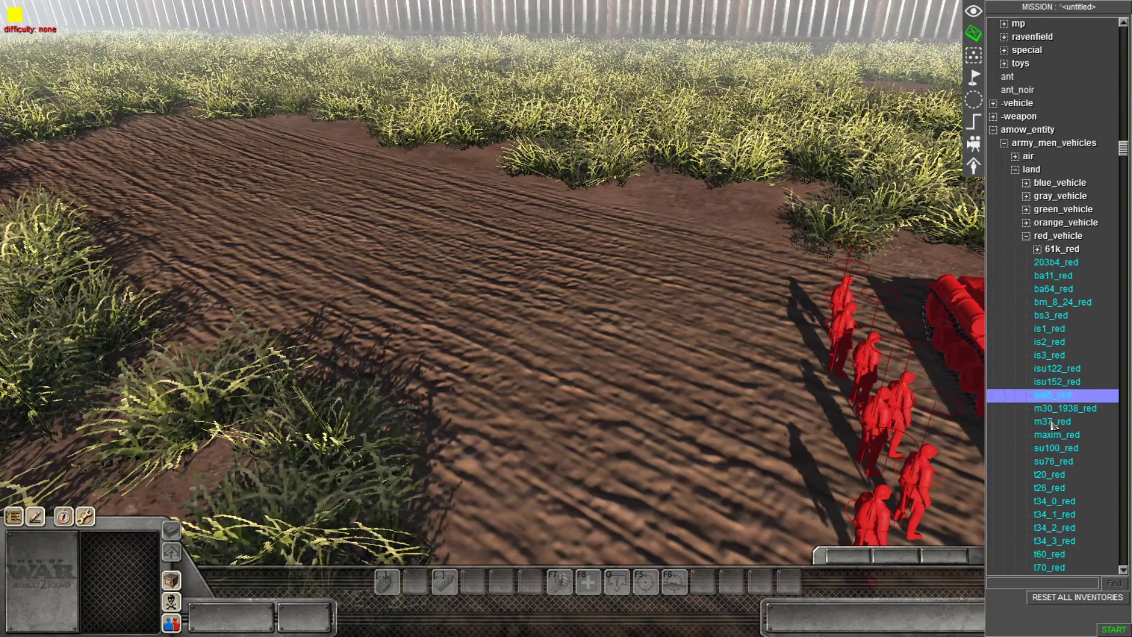
pyautogui.click(1055, 446)
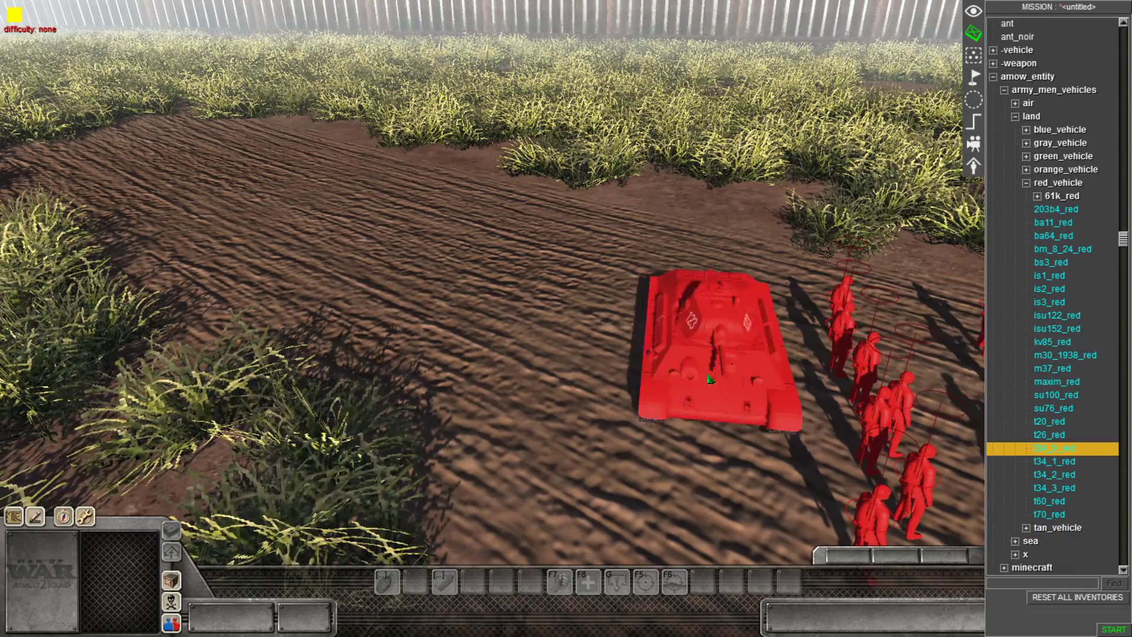
pyautogui.moveTo(572, 314); pyautogui.dragTo(992, 509, button='middle')
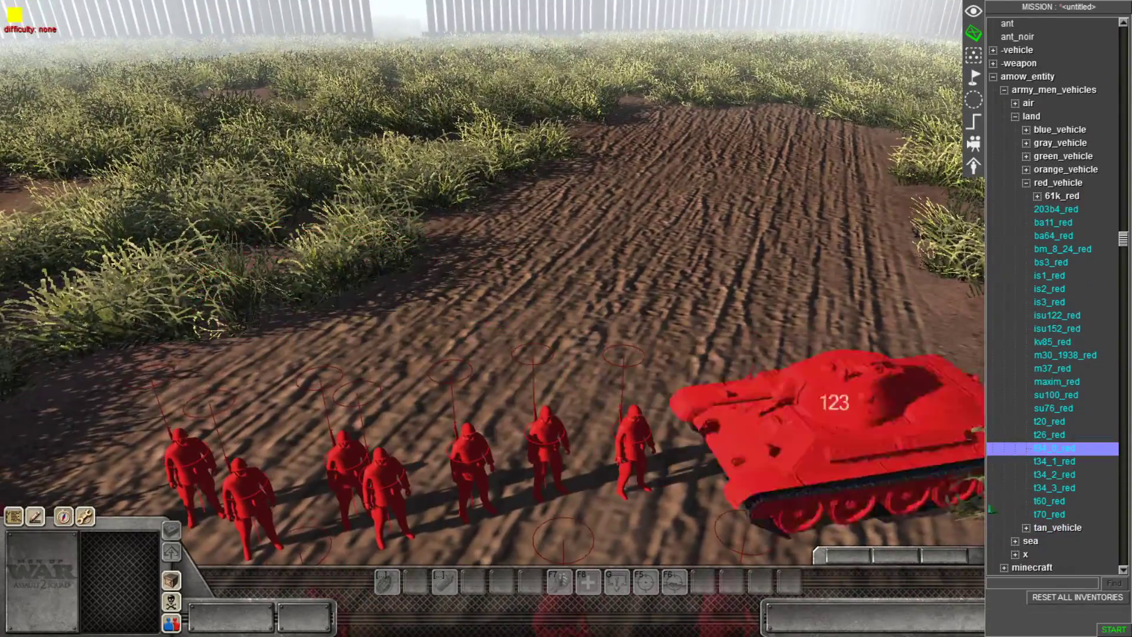
# Place a t34_1_red tank on the ploughed strip at the end of the red squad.
pyautogui.click(1070, 464)
pyautogui.click(749, 369)
pyautogui.moveTo(573, 377); pyautogui.dragTo(508, 374, button='middle')
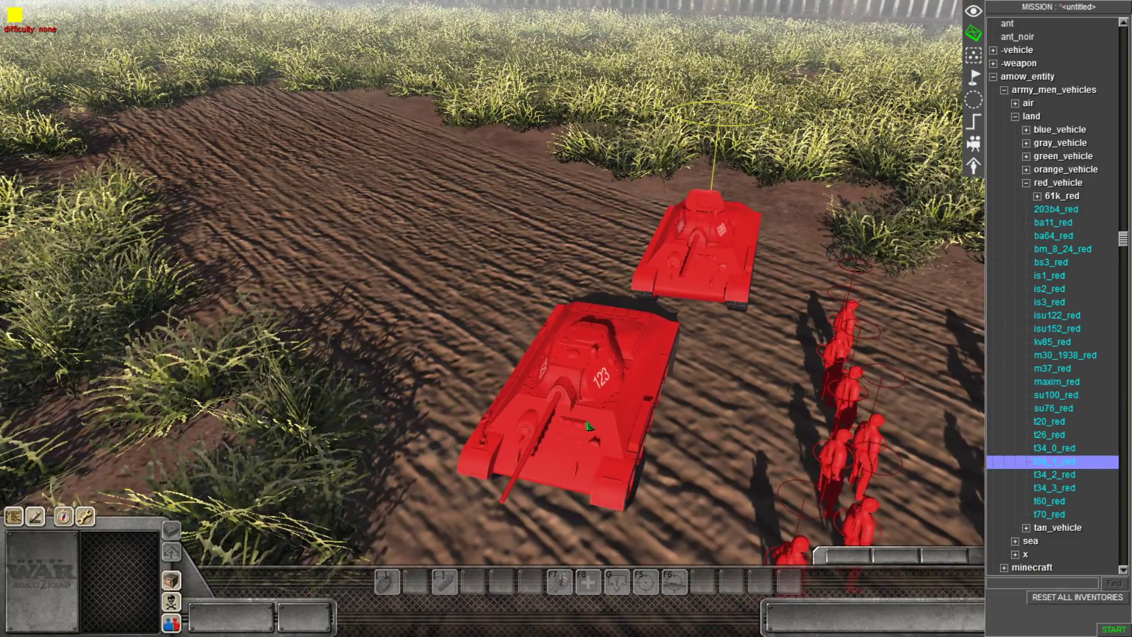
pyautogui.moveTo(592, 423); pyautogui.dragTo(981, 412, button='middle')
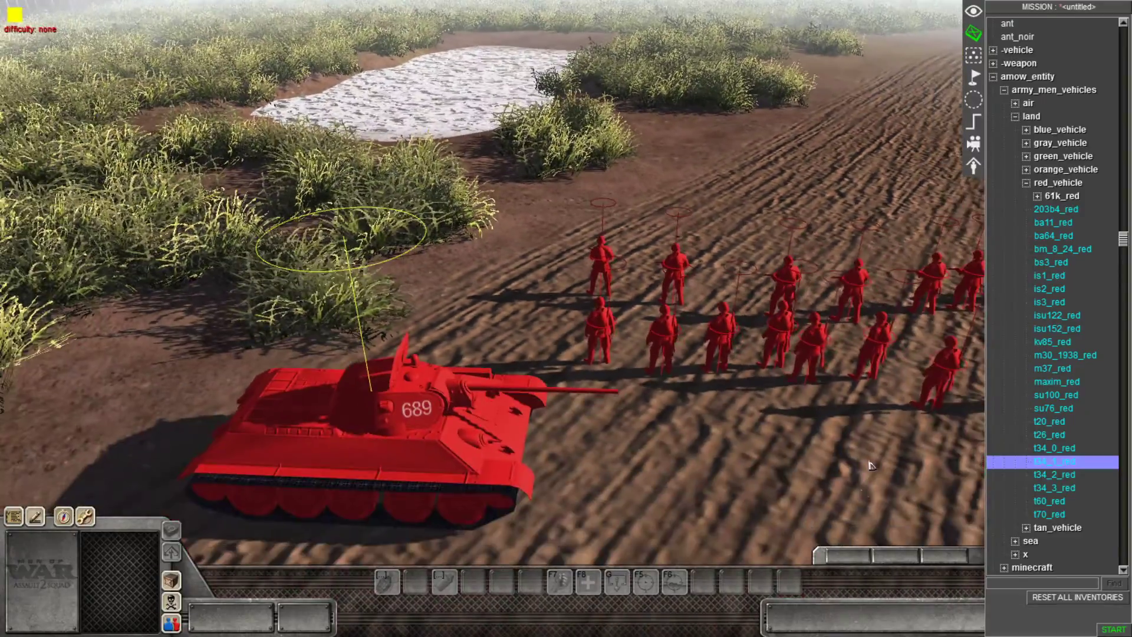
# Duplicate five red soldiers beside the tank, take control of the red side and send the copies aboard as crew.
pyautogui.moveTo(782, 377); pyautogui.dragTo(823, 396)
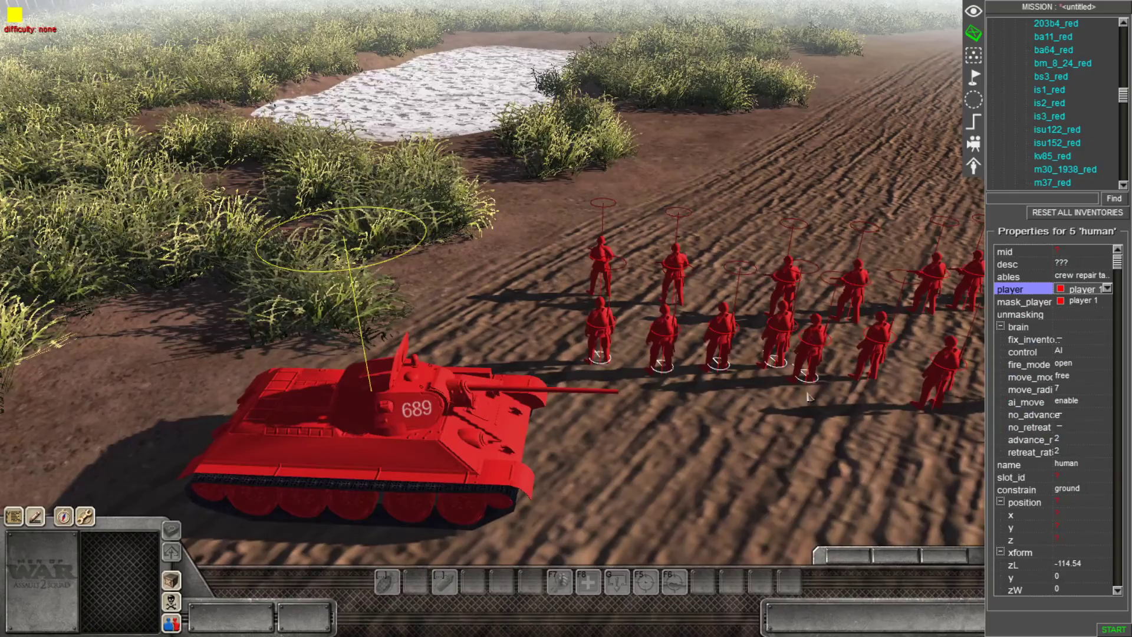
pyautogui.moveTo(522, 364); pyautogui.dragTo(525, 364)
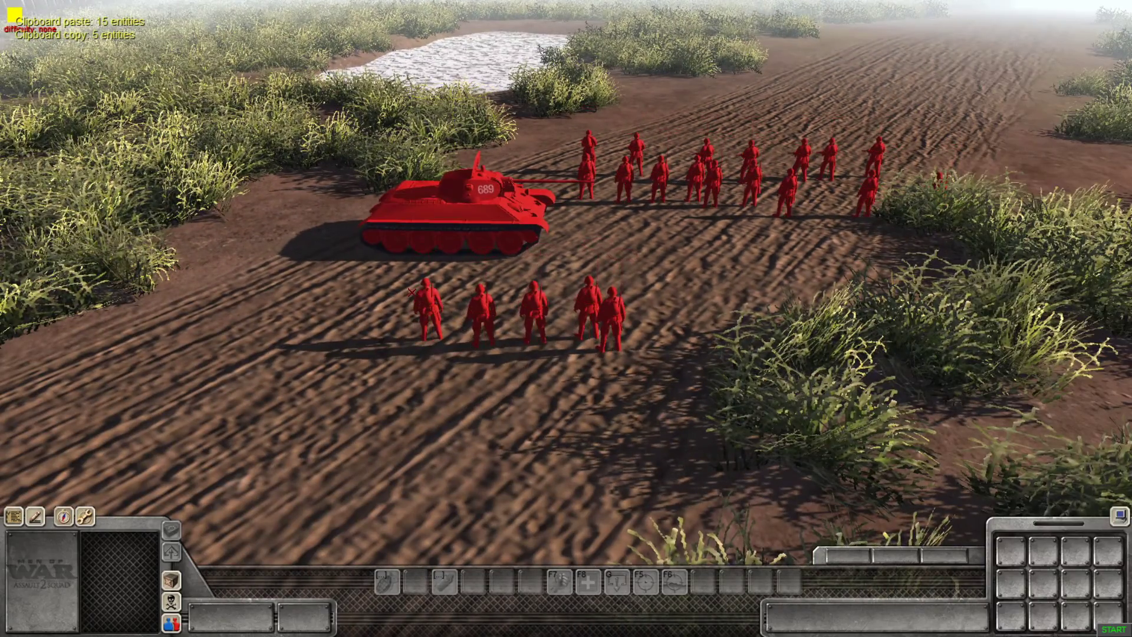
pyautogui.hotkey('alt', 'e')
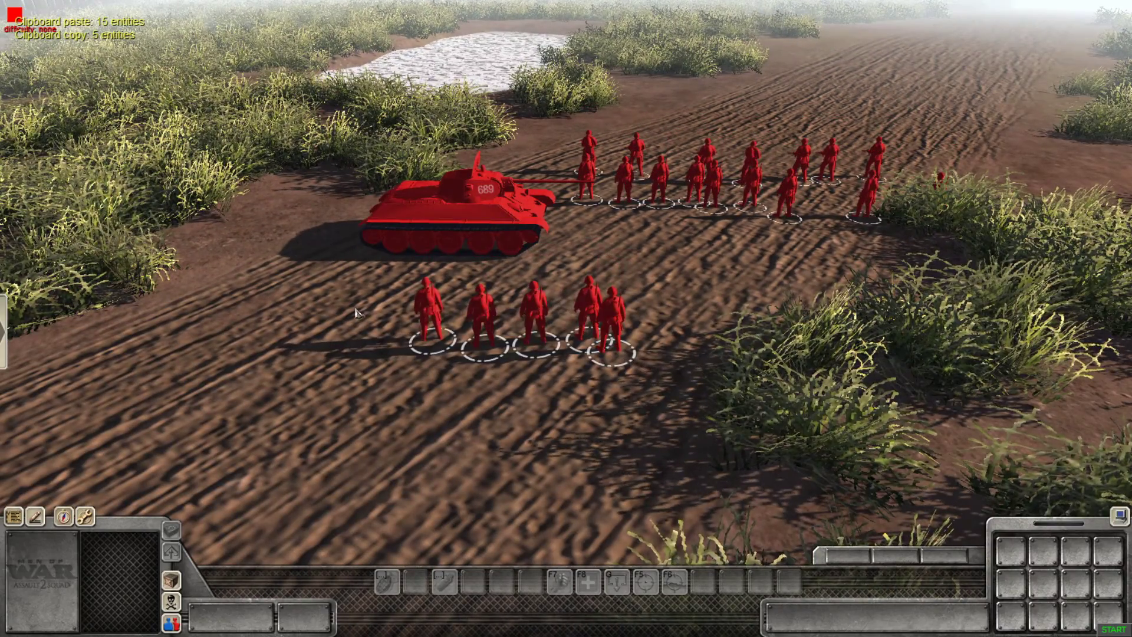
pyautogui.moveTo(355, 310); pyautogui.dragTo(642, 408)
pyautogui.rightClick(469, 205)
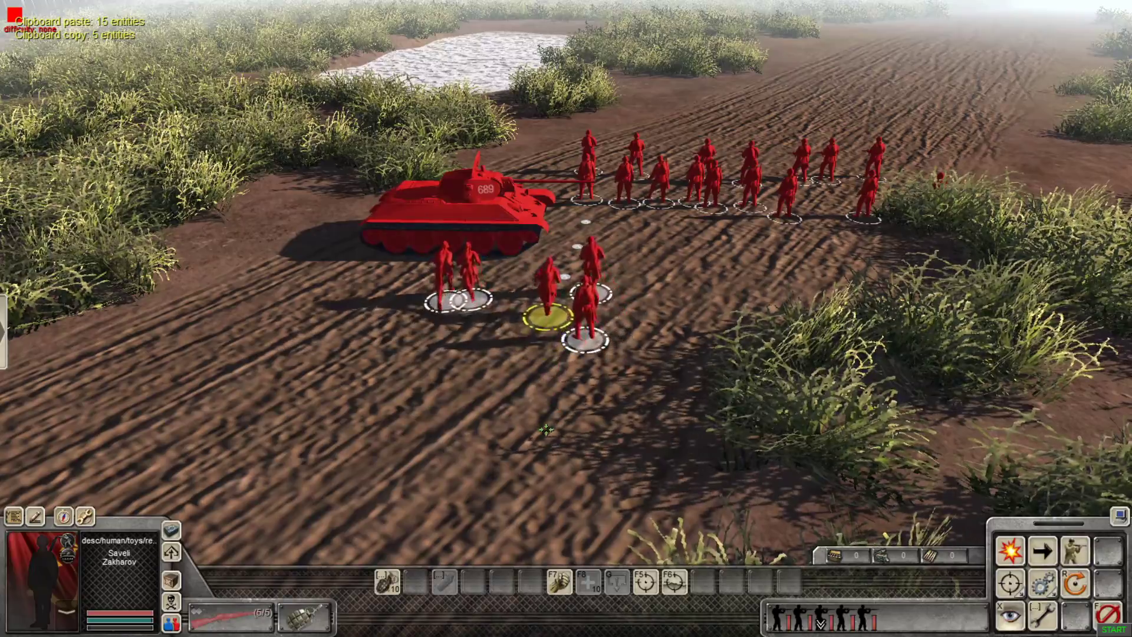
pyautogui.scroll(2, 551, 441)
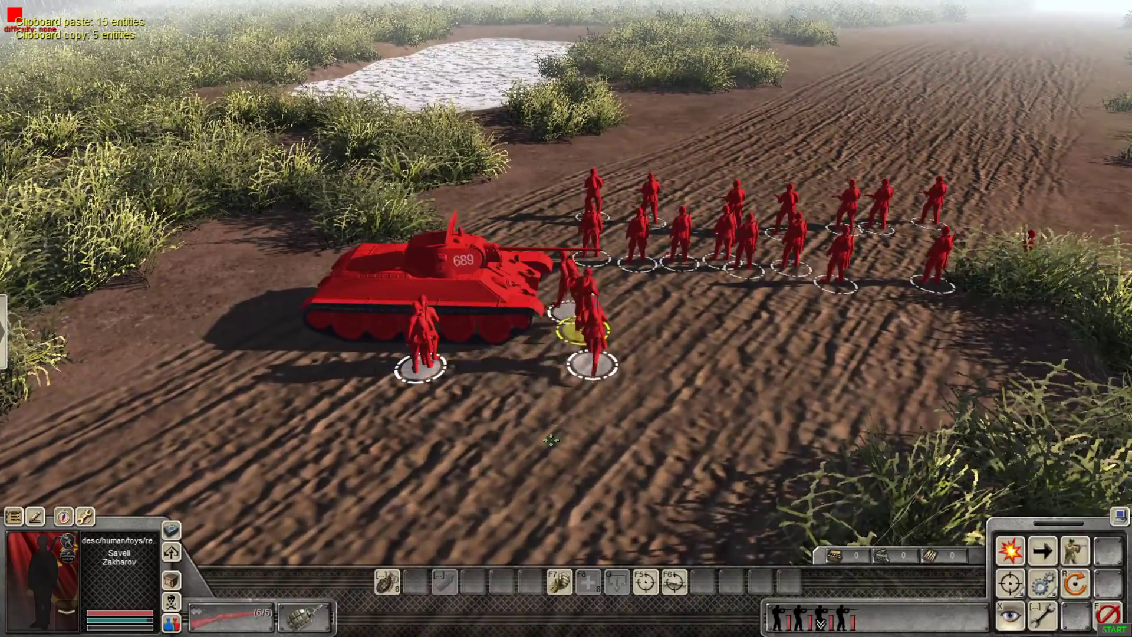
pyautogui.click(551, 440)
pyautogui.moveTo(551, 440); pyautogui.dragTo(632, 353, button='middle')
pyautogui.moveTo(590, 388); pyautogui.dragTo(715, 367, button='middle')
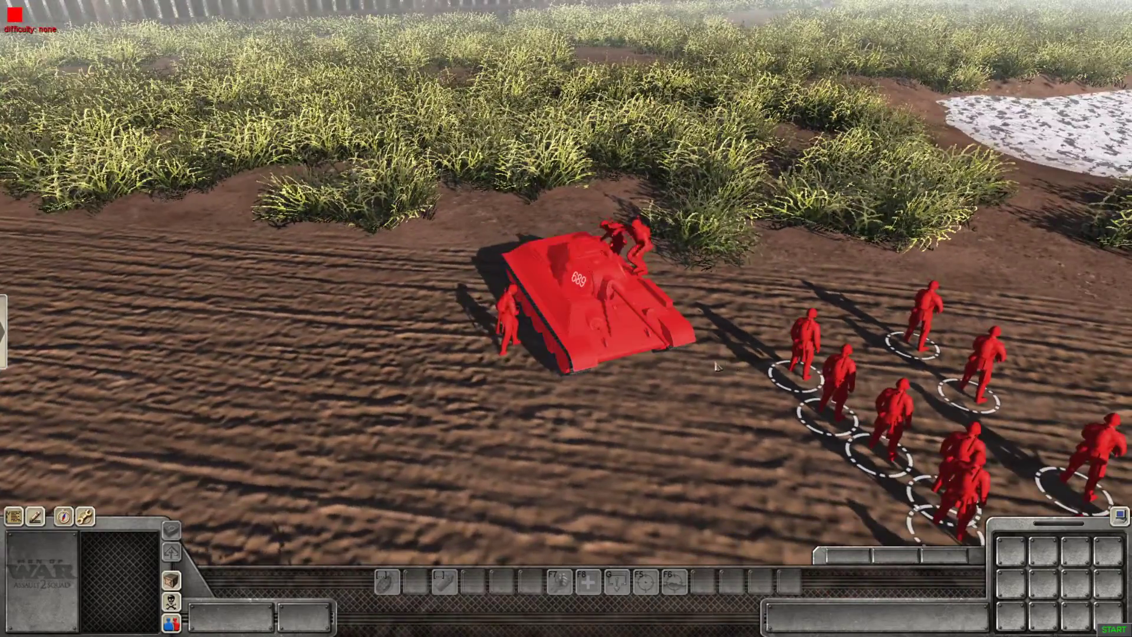
pyautogui.click(617, 350)
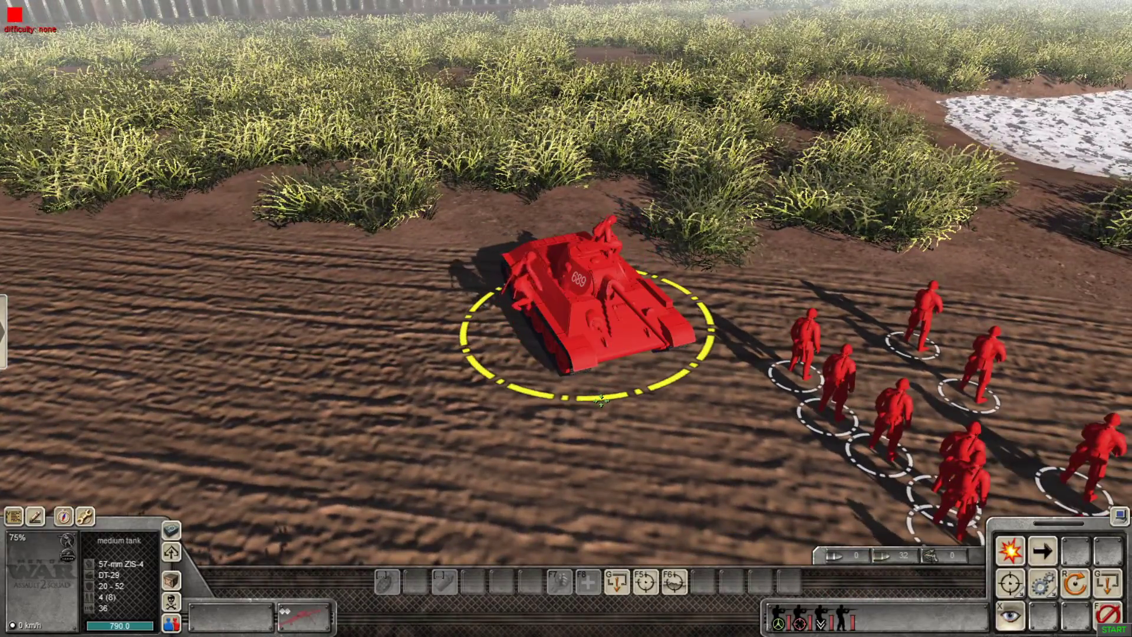
# Return to mission editing and turn the crewed tank to face the pale patch.
pyautogui.press('F2')
pyautogui.click(613, 352)
pyautogui.keyDown('alt'); pyautogui.moveTo(588, 404); pyautogui.dragTo(729, 308); pyautogui.keyUp('alt')
# Copy the crewed t34_1_red tank and paste the duplicate at the opposite end of the red squad.
pyautogui.scroll(-5, 584, 461)
pyautogui.click(584, 461)
pyautogui.moveTo(584, 461); pyautogui.dragTo(798, 395, button='middle')
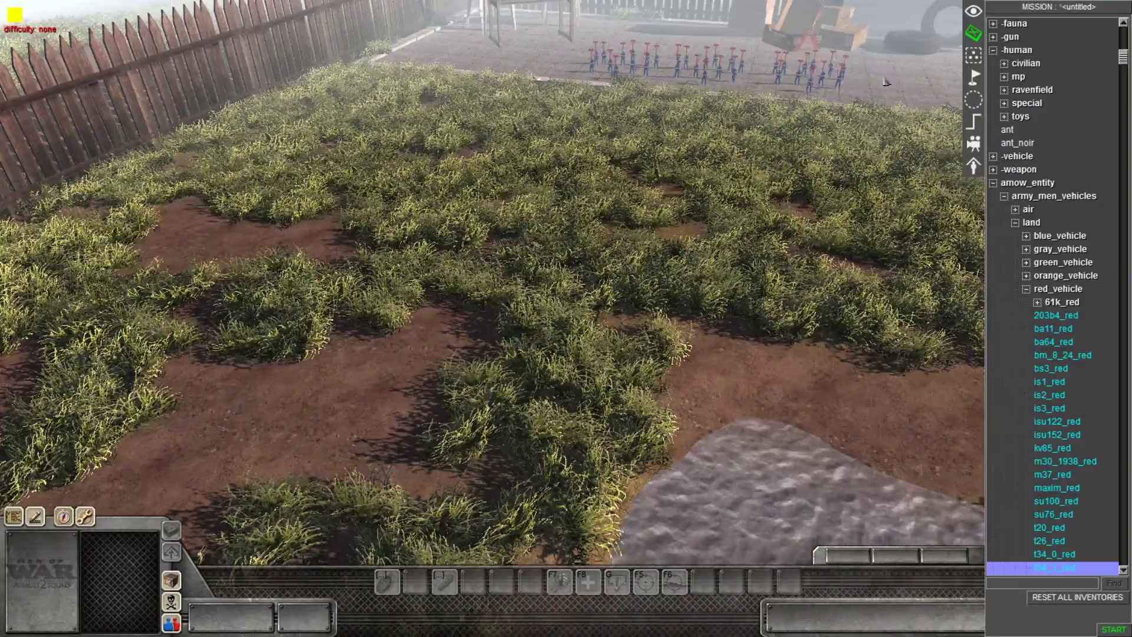
pyautogui.moveTo(886, 82); pyautogui.dragTo(723, 527, button='right')
pyautogui.click(576, 223)
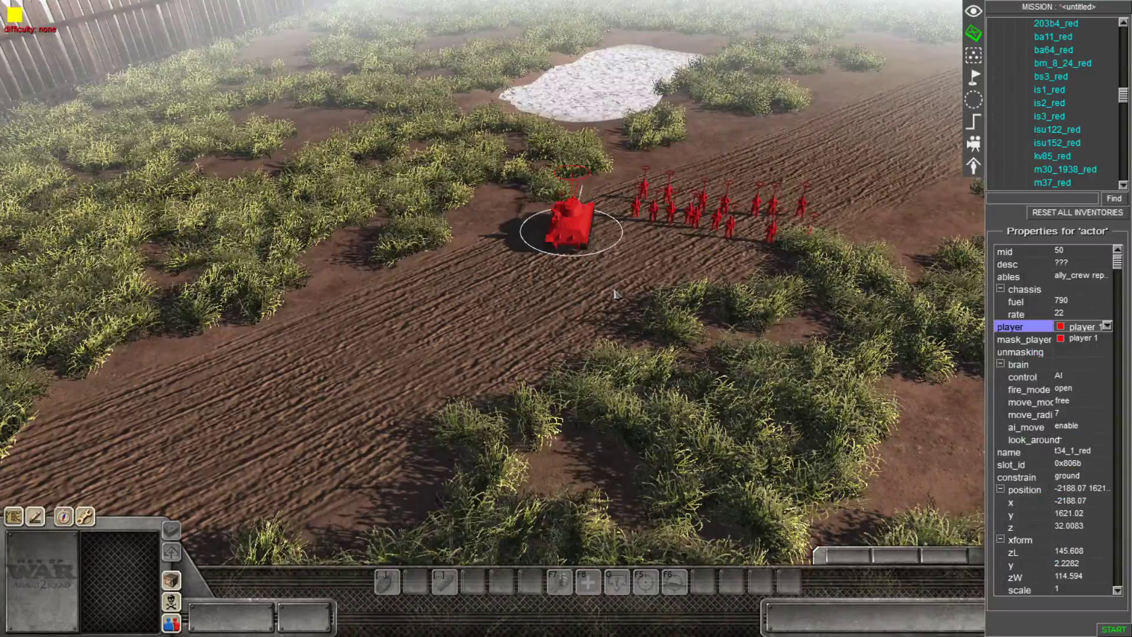
pyautogui.hotkey('ctrl', 'c')
pyautogui.hotkey('ctrl', 'v')
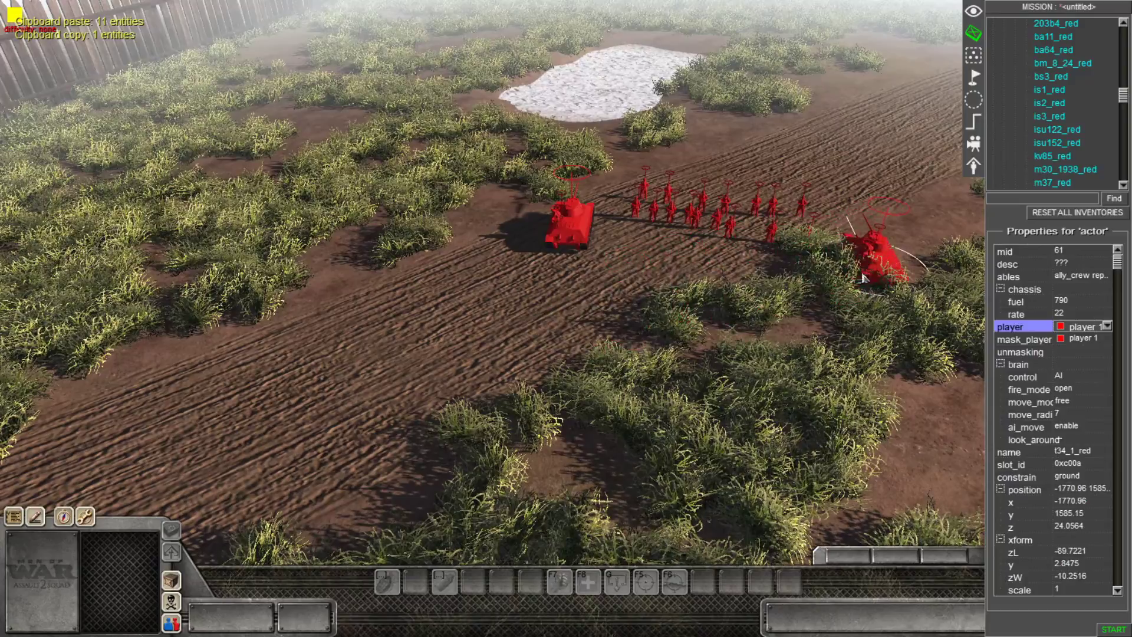
# Place a cometa34_blue tank on the patio at the end of the blue squad.
pyautogui.moveTo(865, 278); pyautogui.dragTo(1015, 72, button='right')
pyautogui.click(1031, 223)
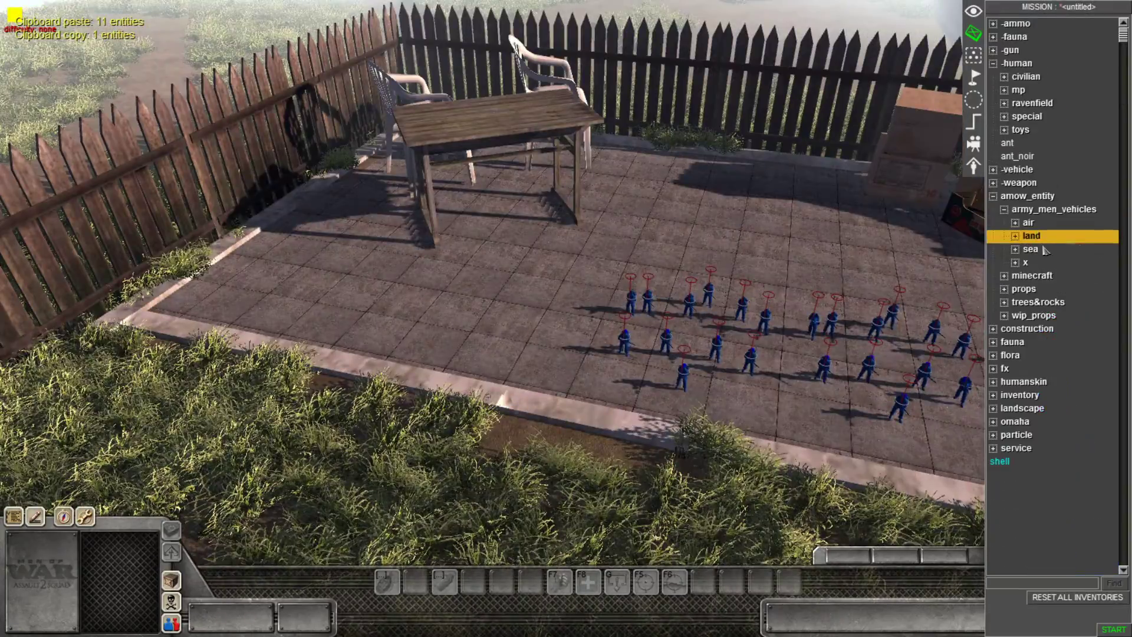
pyautogui.click(1044, 235)
pyautogui.click(1054, 301)
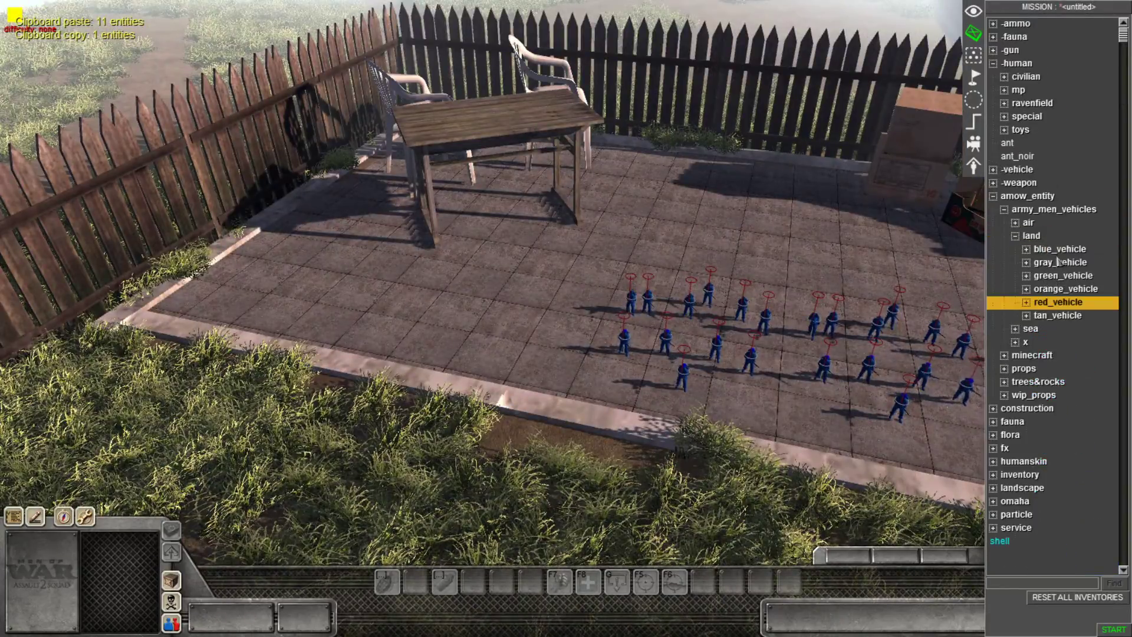
pyautogui.click(1058, 250)
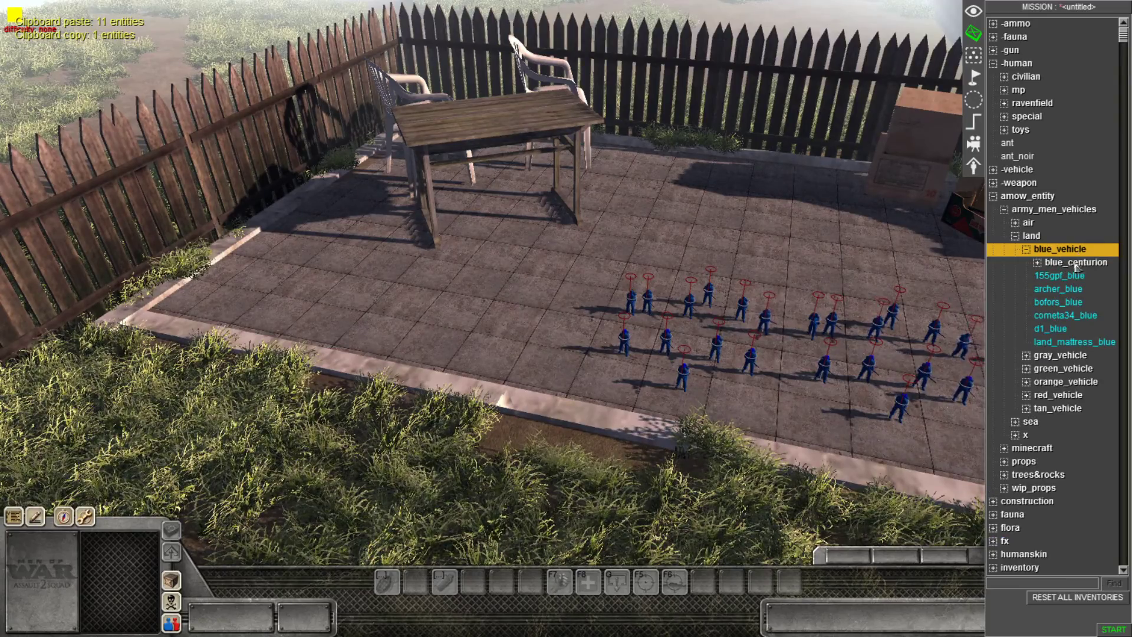
pyautogui.click(1065, 316)
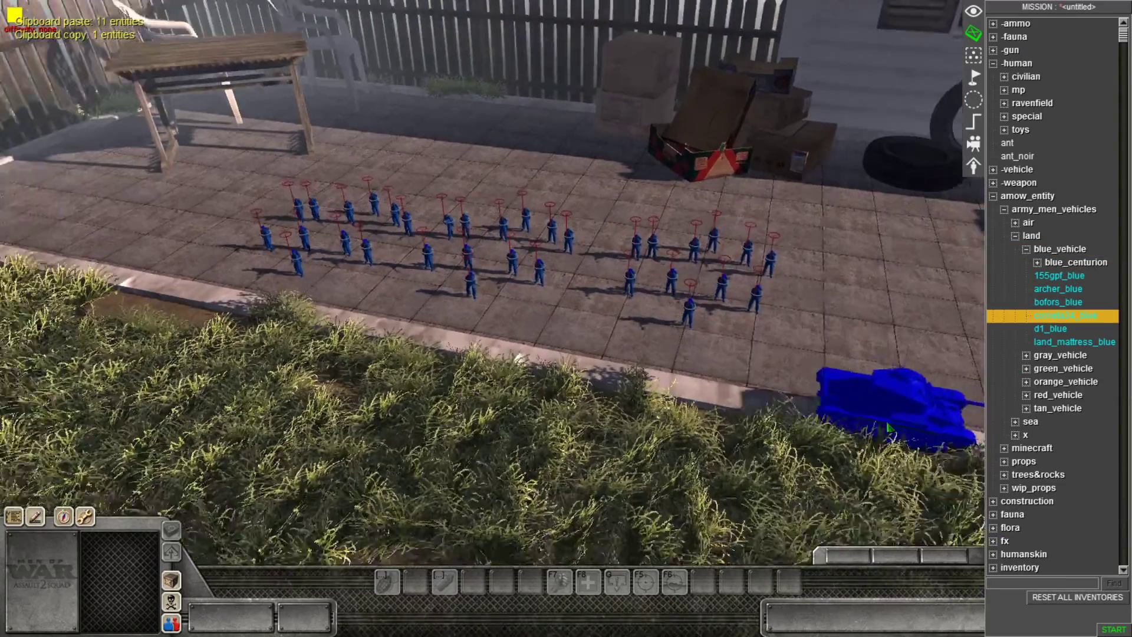
pyautogui.click(766, 357)
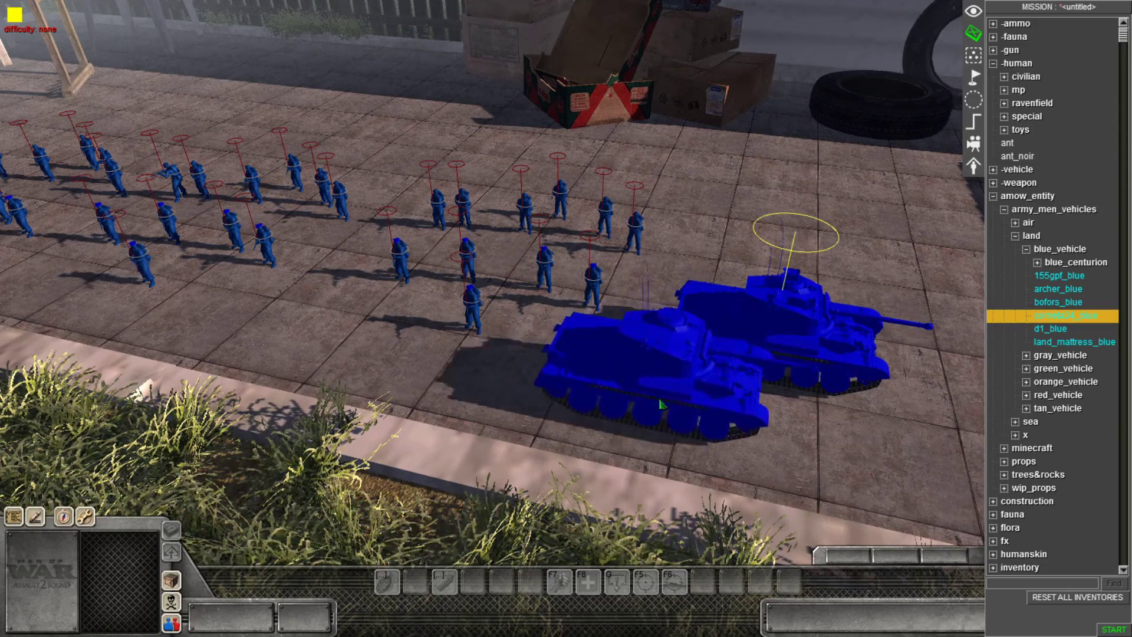
pyautogui.rightClick(737, 366)
# Duplicate four blue soldiers from the squad beside the tank and order the copies aboard as crew.
pyautogui.moveTo(613, 276); pyautogui.dragTo(460, 345)
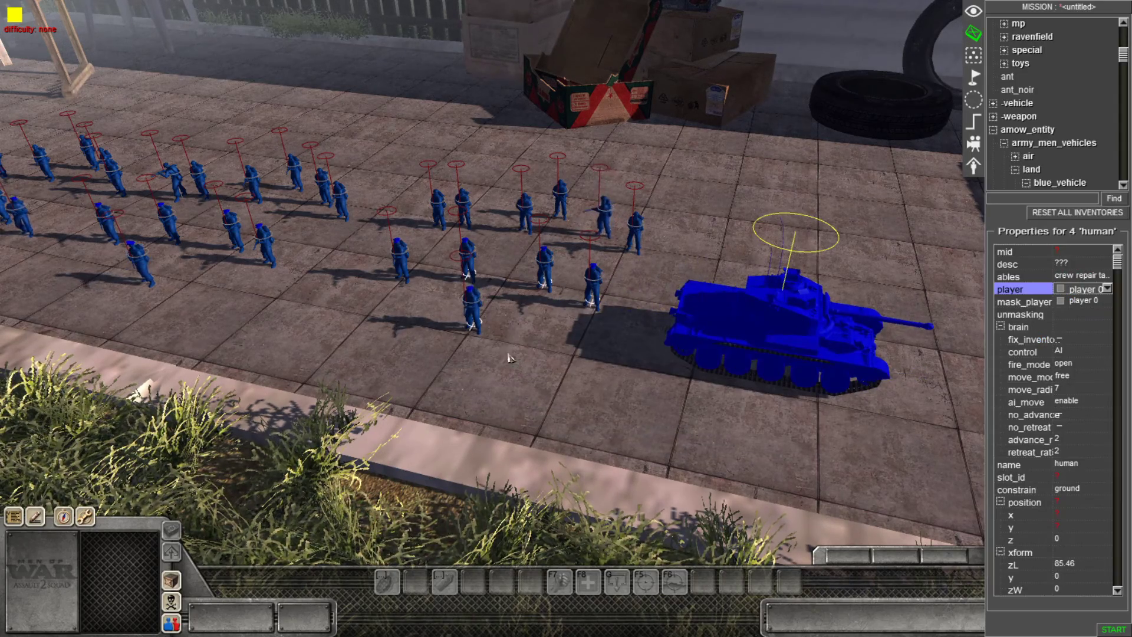
pyautogui.hotkey('ctrl', 'c')
pyautogui.hotkey('ctrl', 'v')
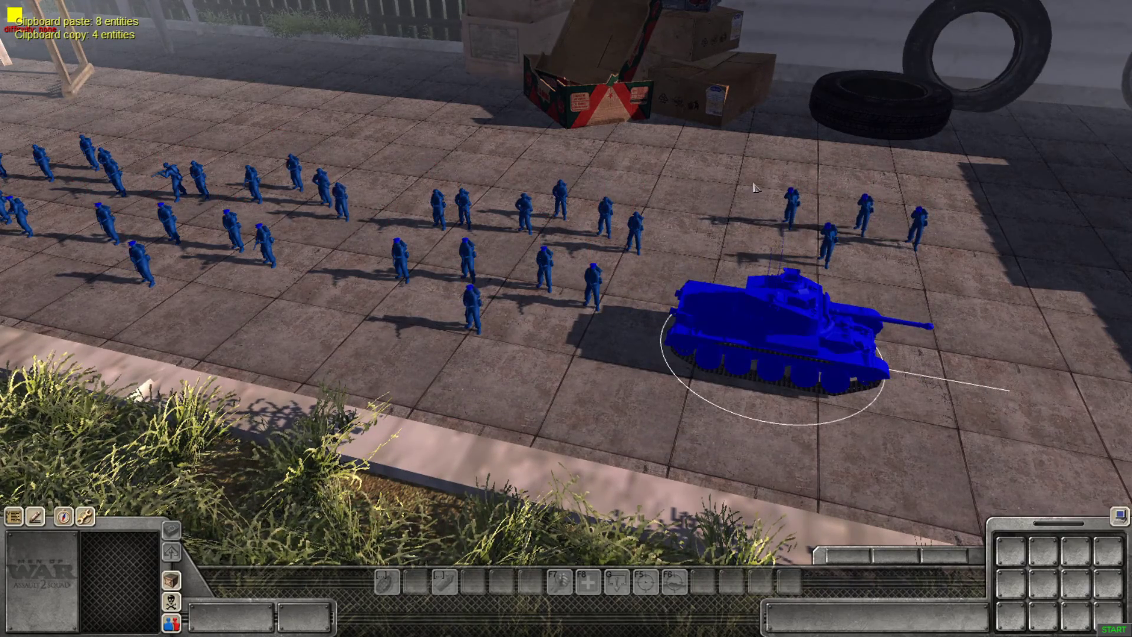
pyautogui.moveTo(736, 156); pyautogui.dragTo(944, 331)
pyautogui.rightClick(804, 359)
pyautogui.press('F2')
pyautogui.press('F3')
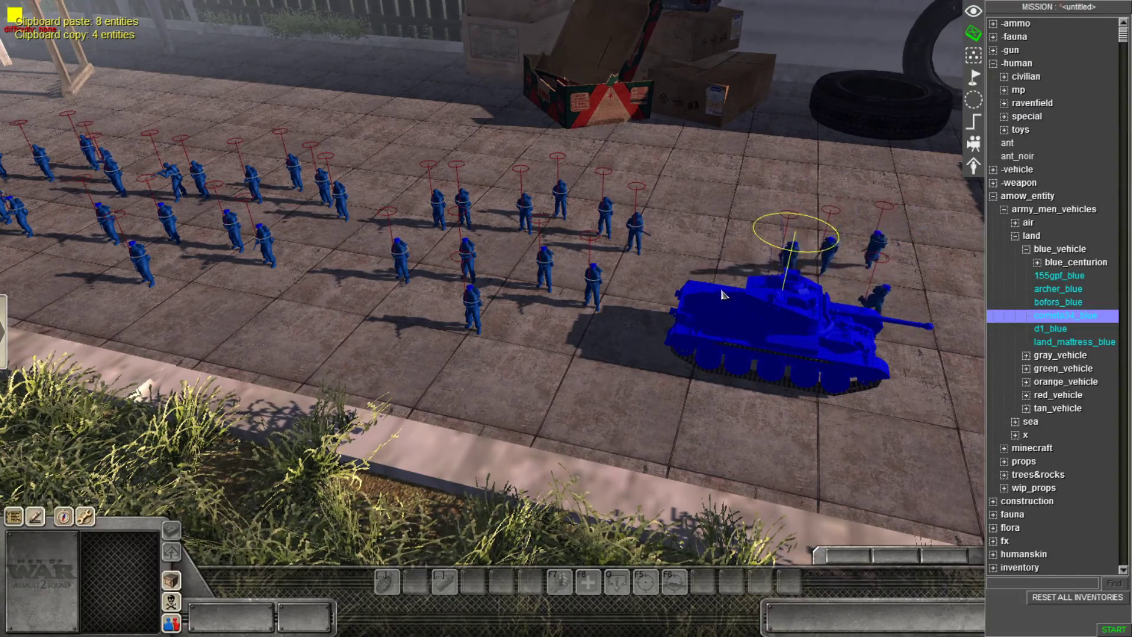
# Leave mission editing, let the copied soldiers board the blue tank and select it to inspect its crew.
pyautogui.press('F1')
pyautogui.press('Right')
pyautogui.press('Down')
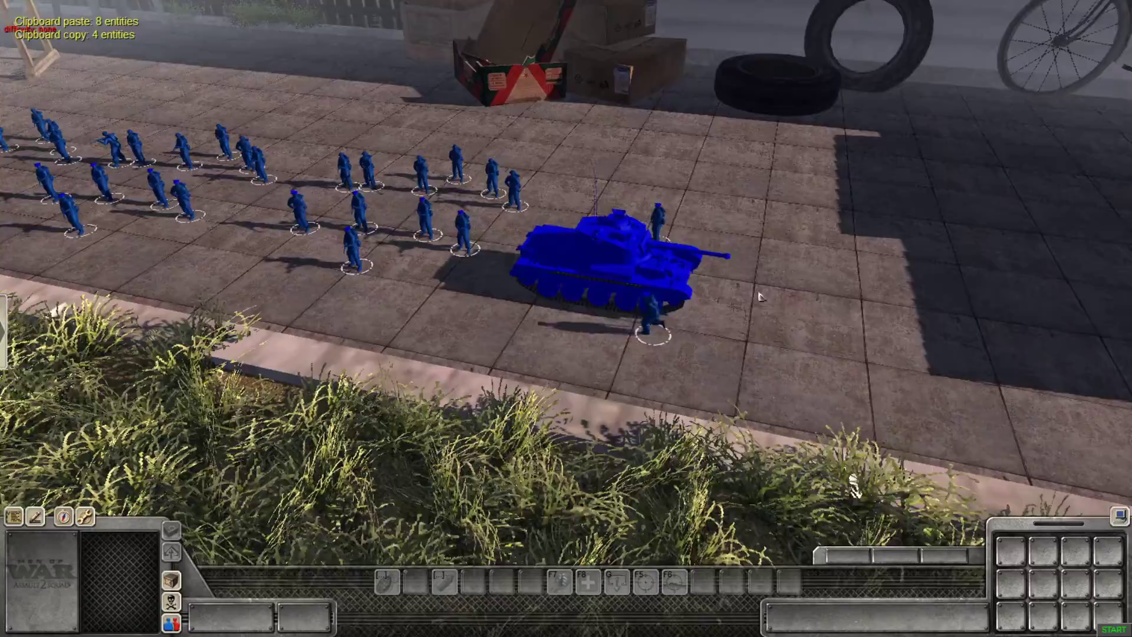
pyautogui.moveTo(761, 297); pyautogui.dragTo(497, 276, button='middle')
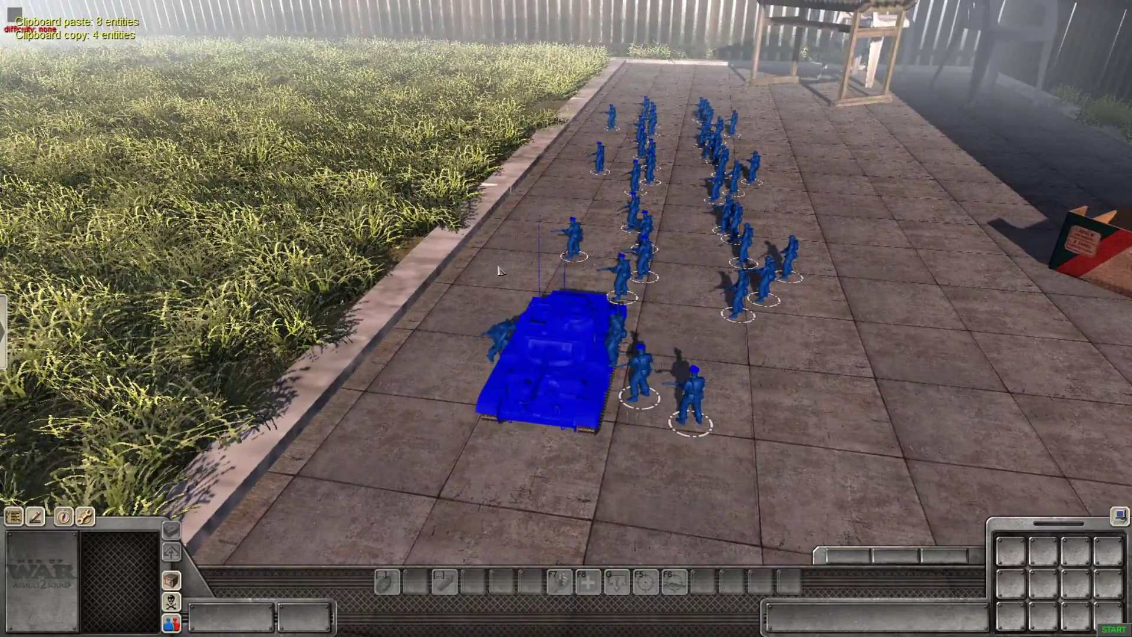
pyautogui.press('1')
pyautogui.moveTo(581, 305); pyautogui.dragTo(591, 357, button='middle')
pyautogui.scroll(2, 737, 313)
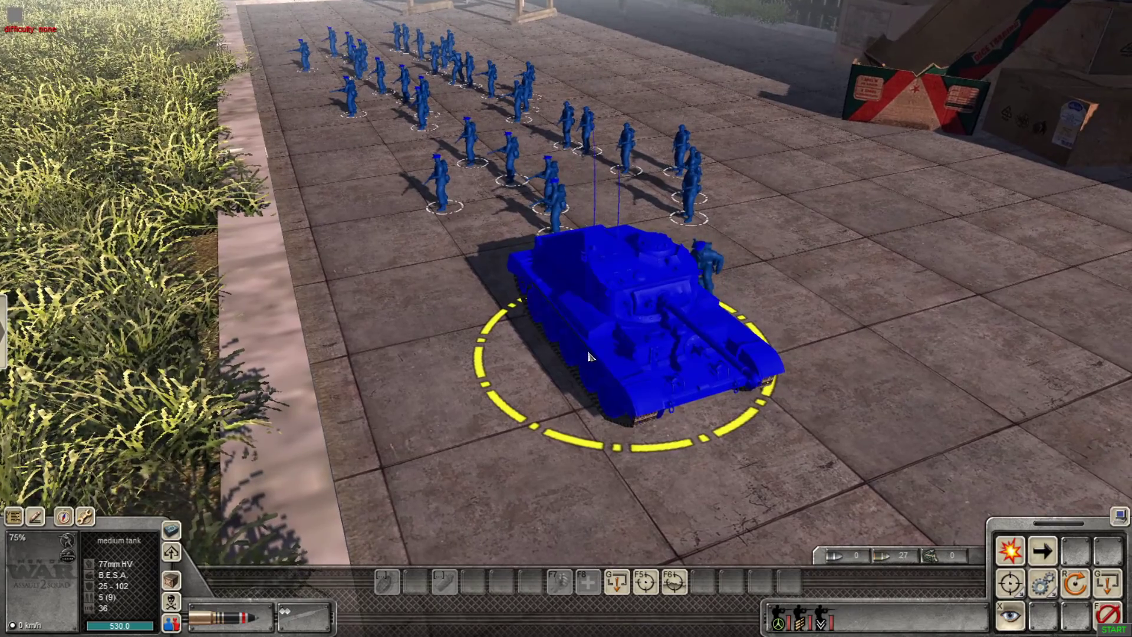
# Return to mission editing and turn the crewed blue tank to face the lawn.
pyautogui.press('F3')
pyautogui.click(689, 398)
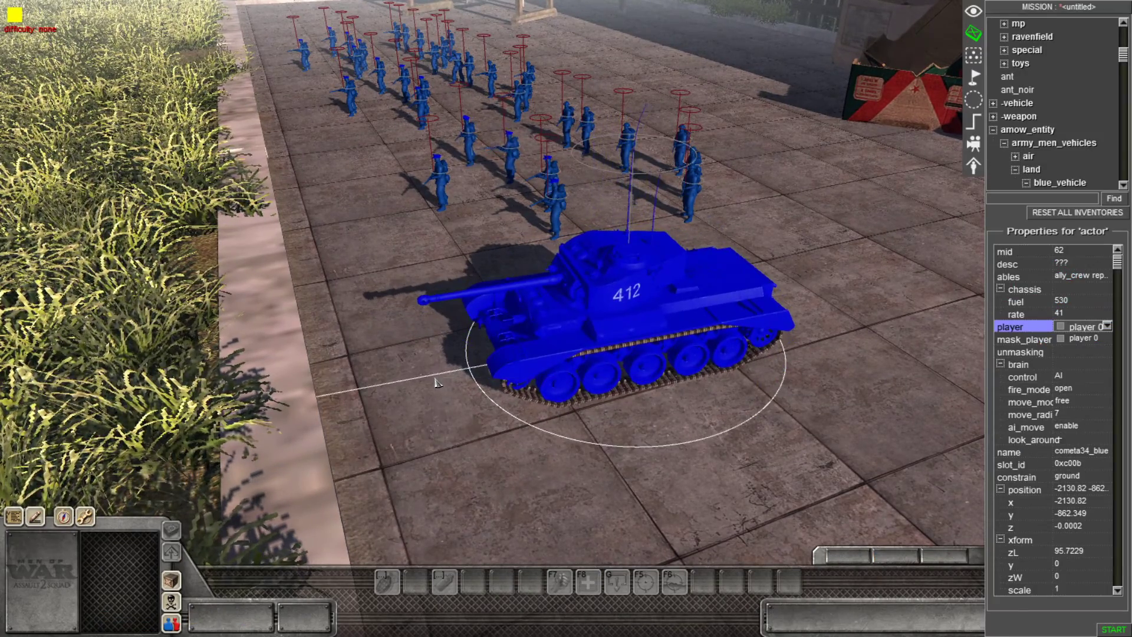
pyautogui.click(439, 456)
# Leave mission editing, run the battle and examine the red tanks and soldiers fighting along the ploughed strip.
pyautogui.press('F1')
pyautogui.moveTo(448, 426); pyautogui.dragTo(845, 374, button='middle')
pyautogui.press('Left')
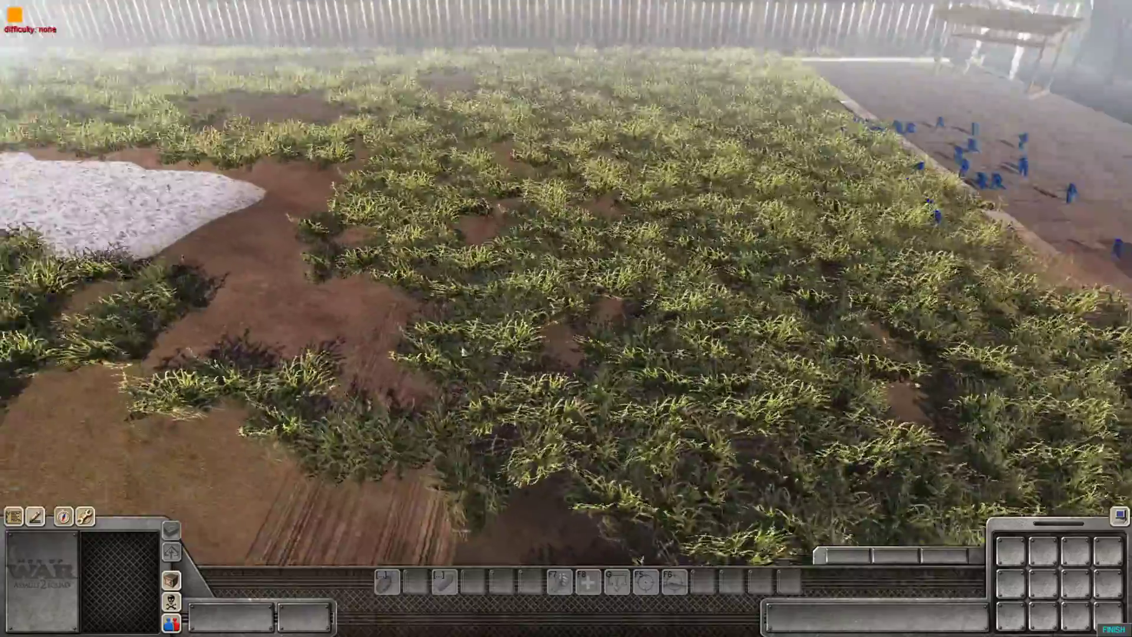
pyautogui.press('Left')
pyautogui.moveTo(361, 331); pyautogui.dragTo(634, 333, button='middle')
pyautogui.scroll(-2, 585, 342)
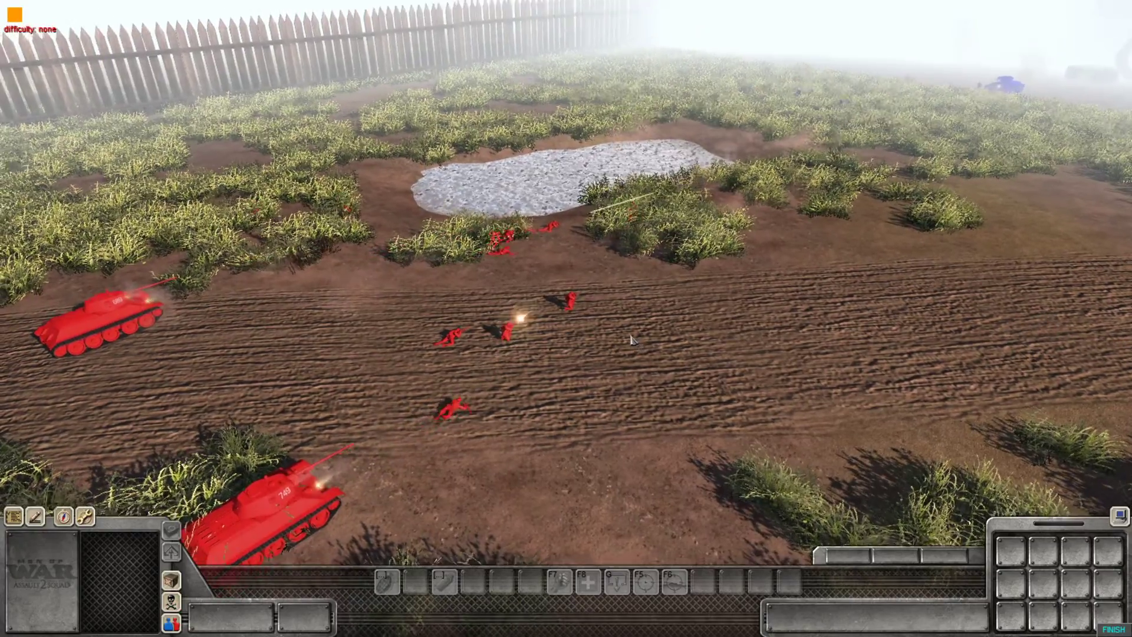
pyautogui.press('Right')
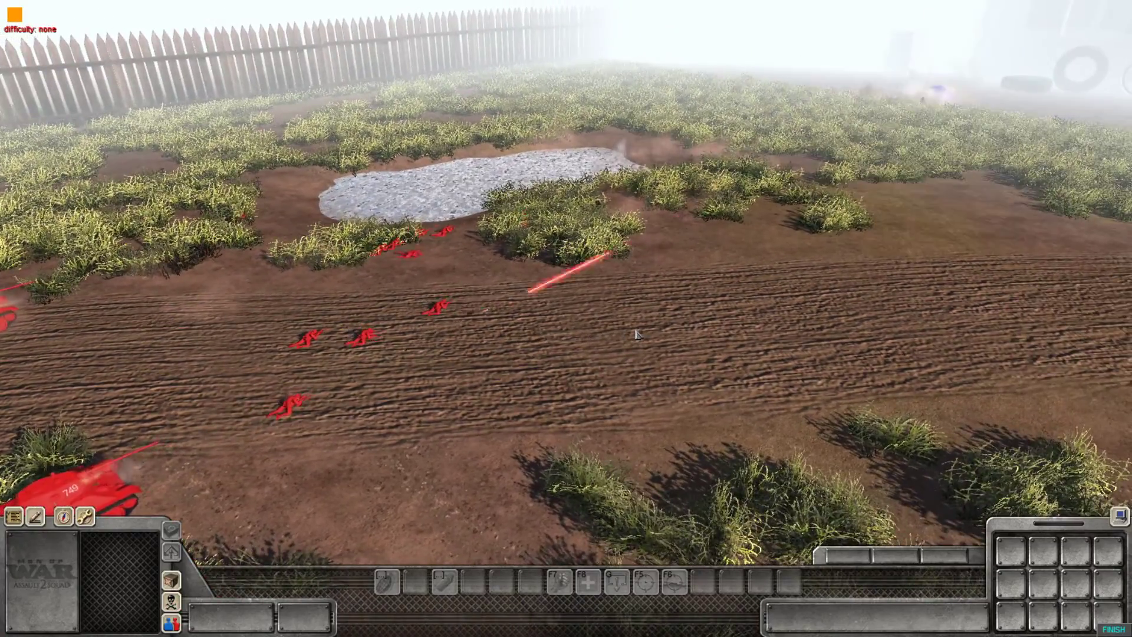
pyautogui.press('Left')
pyautogui.press('Left')
pyautogui.press('Down')
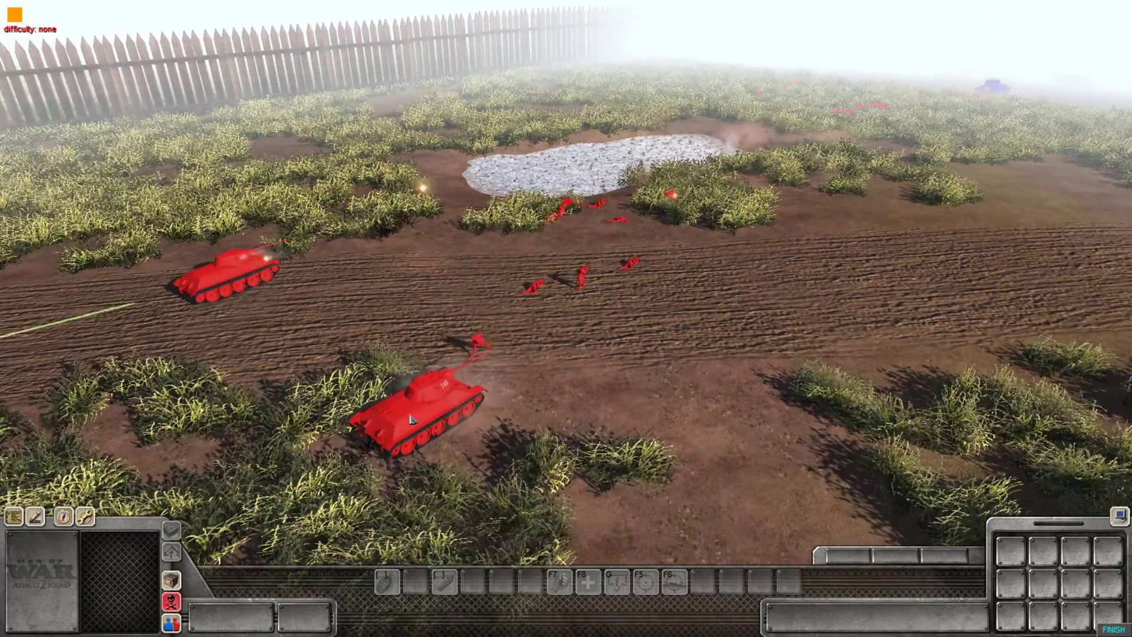
pyautogui.press('Up')
pyautogui.press('Right')
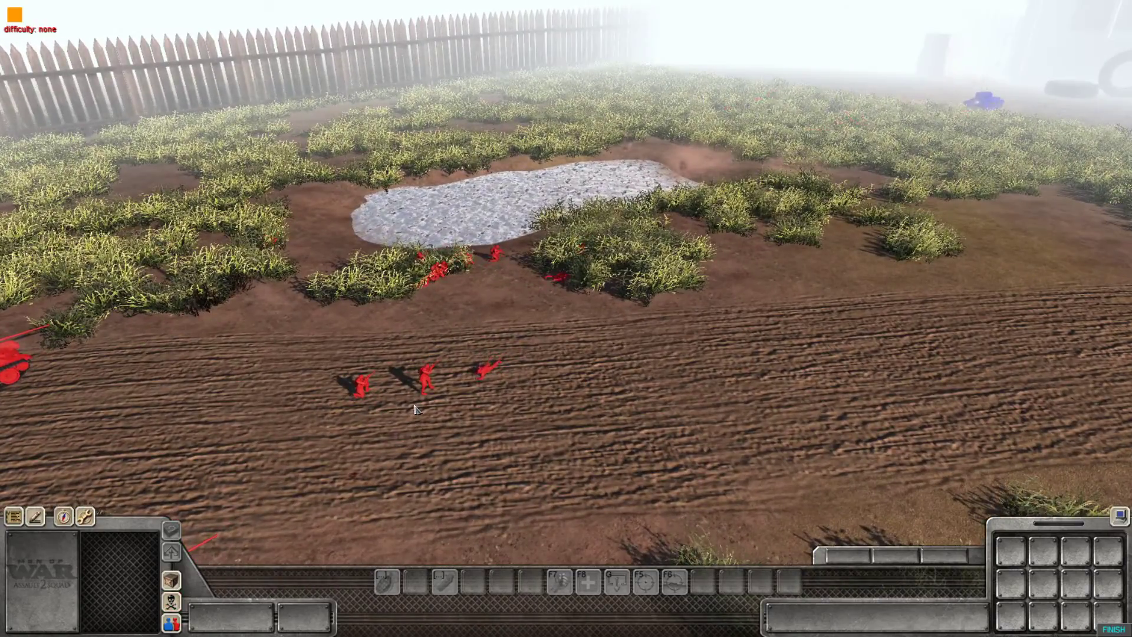
# Follow the red tank and infantry as they advance toward the pale patch.
pyautogui.scroll(-3, 415, 406)
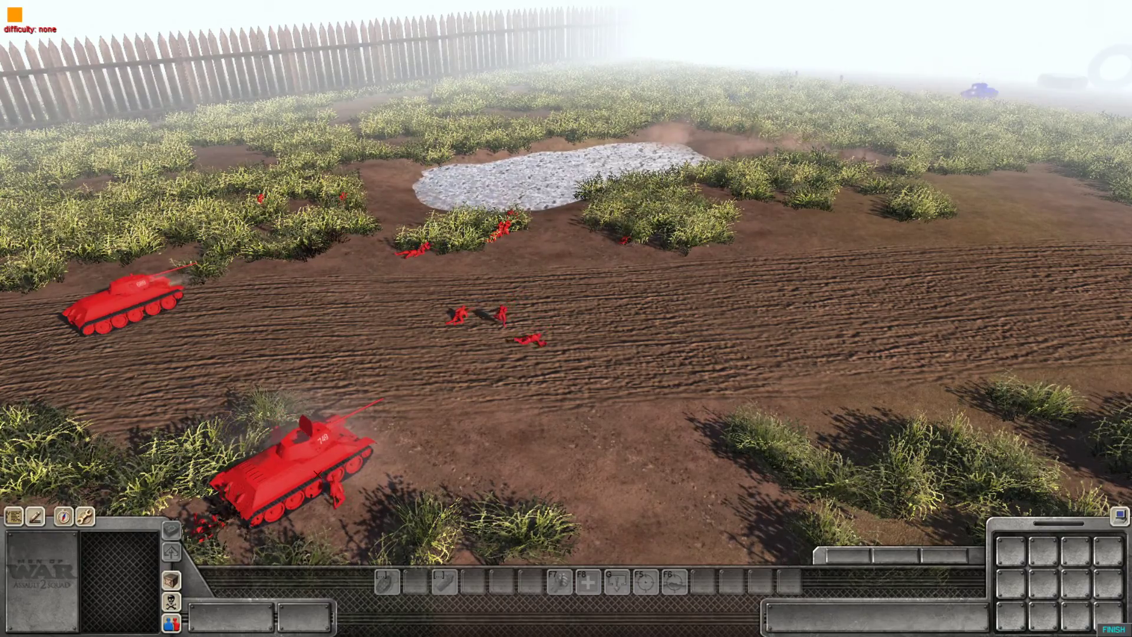
pyautogui.scroll(3, 323, 468)
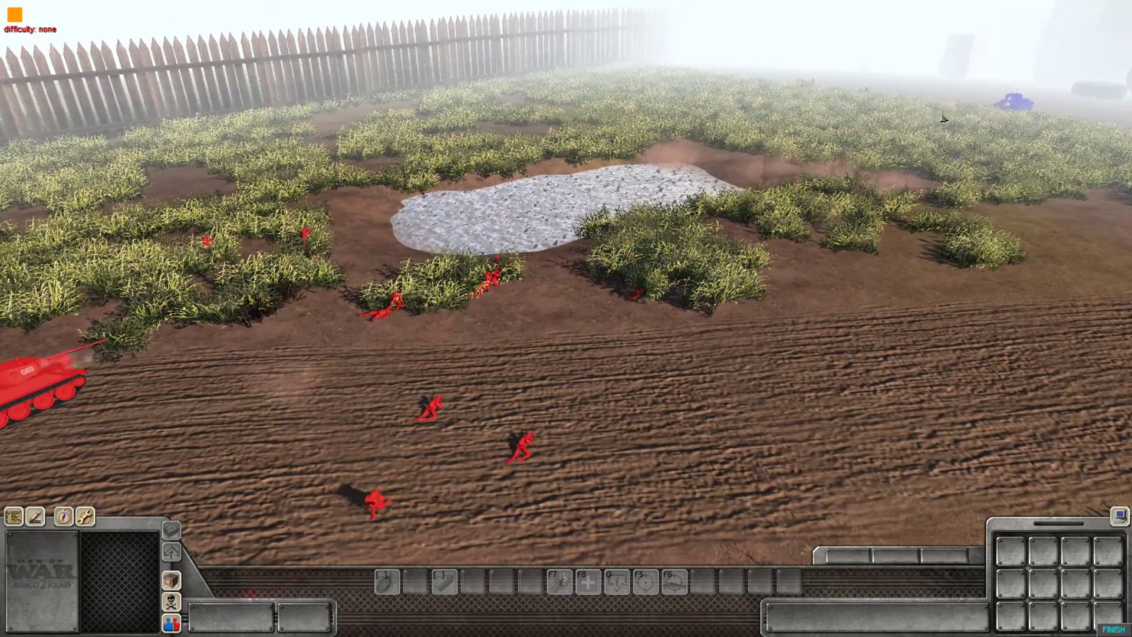
pyautogui.press('Left')
pyautogui.moveTo(662, 309); pyautogui.dragTo(447, 362, button='middle')
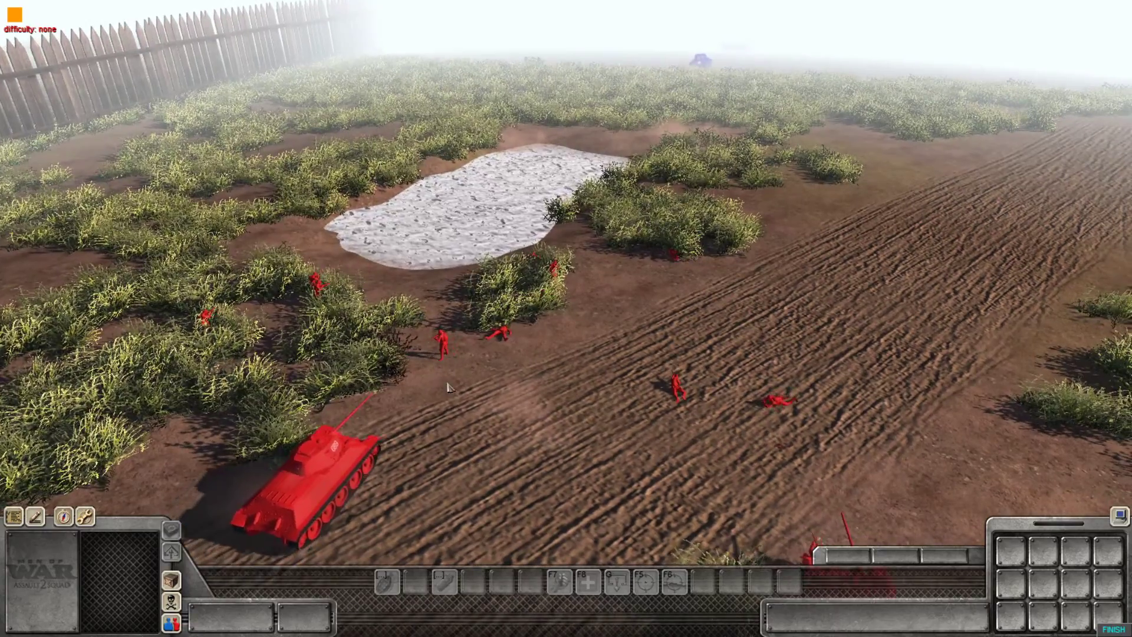
pyautogui.scroll(1, 412, 418)
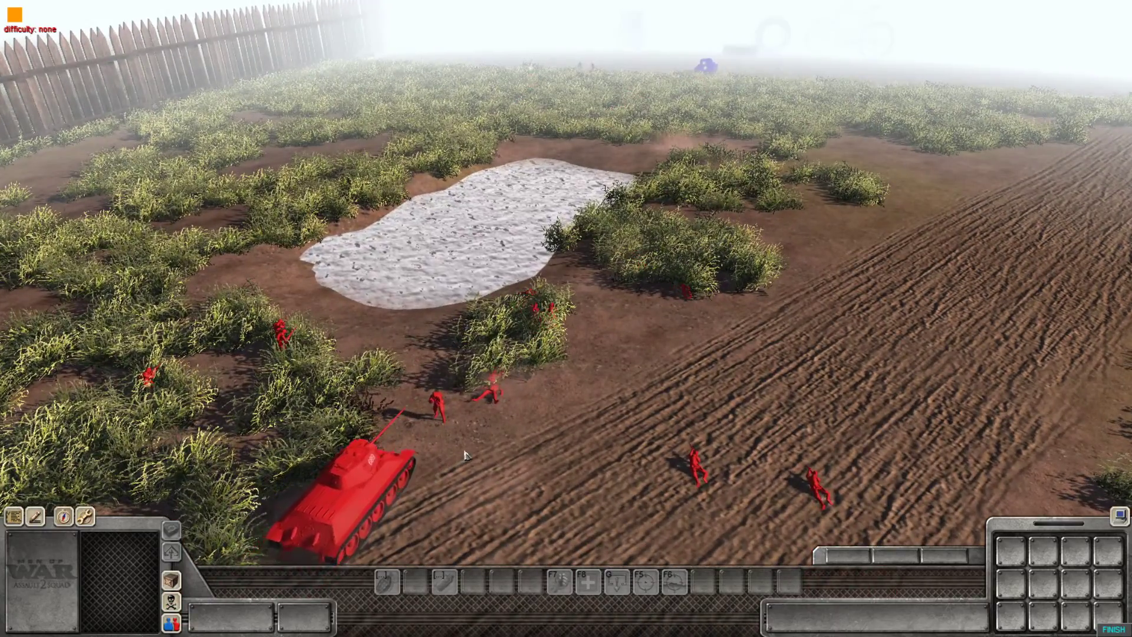
pyautogui.scroll(1, 504, 429)
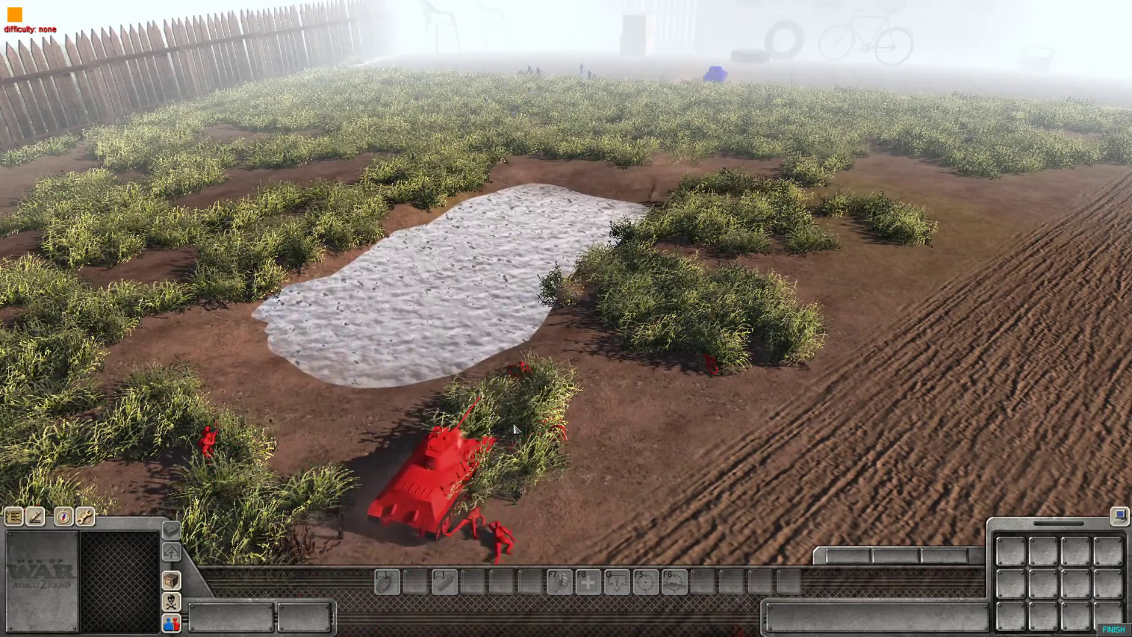
pyautogui.scroll(1, 514, 429)
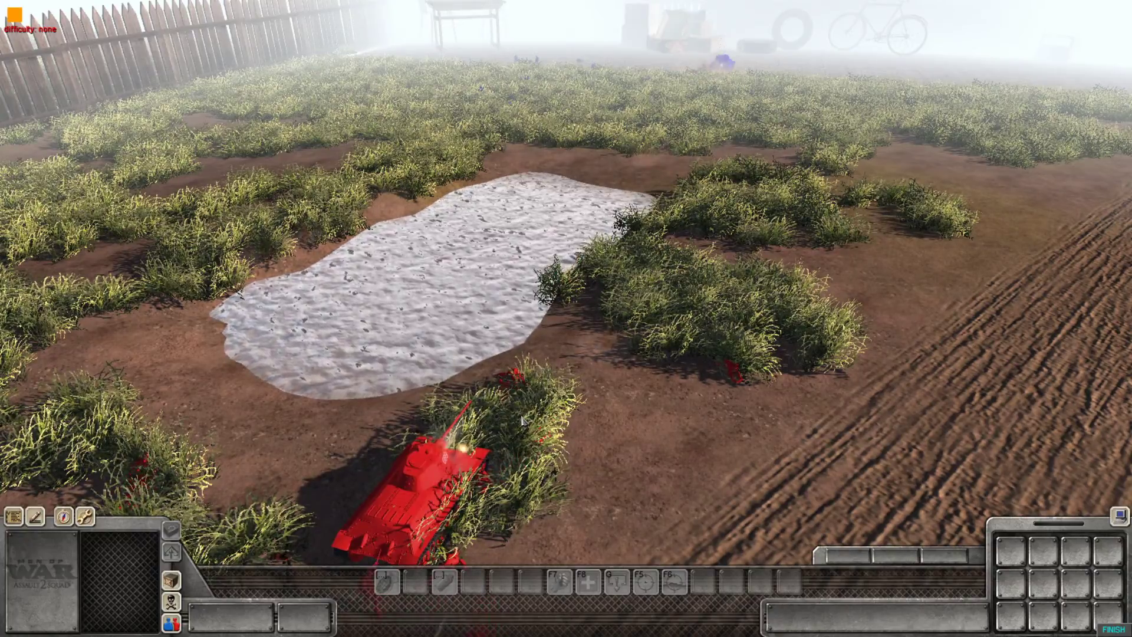
# Watch the rest of the battle, end the run and look back over the red squad's starting line-up.
pyautogui.moveTo(652, 524); pyautogui.dragTo(298, 387, button='middle')
pyautogui.press('Up')
pyautogui.press('x')
pyautogui.press('x')
pyautogui.press('Up')
pyautogui.press('Left')
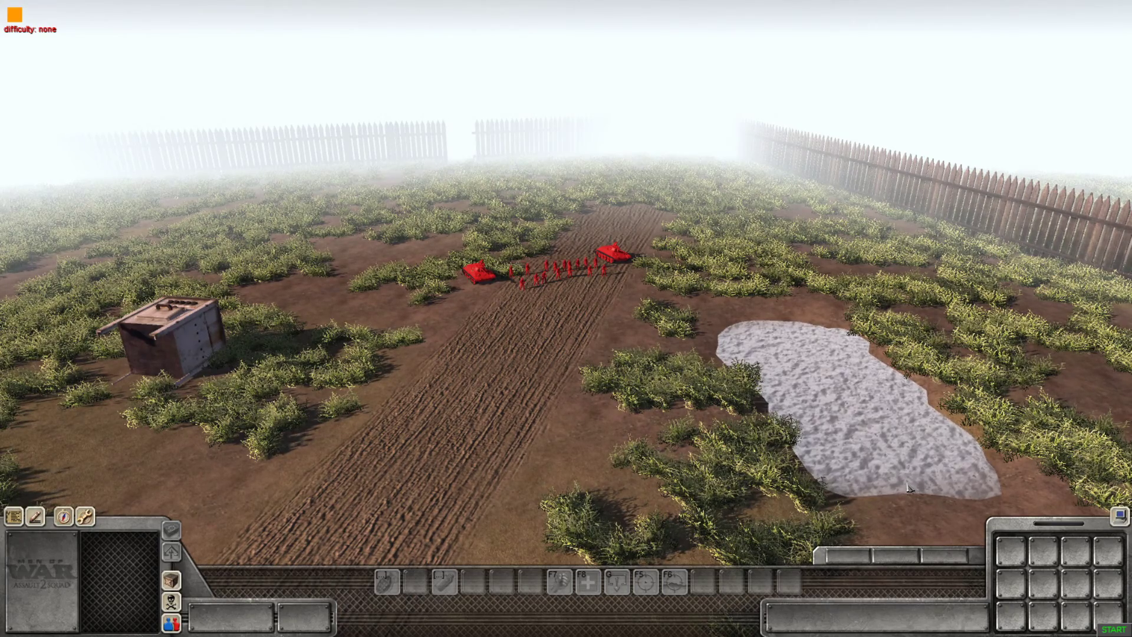
# Open mission editing, look at the mission's triggers list and leave the editor again.
pyautogui.press('F3')
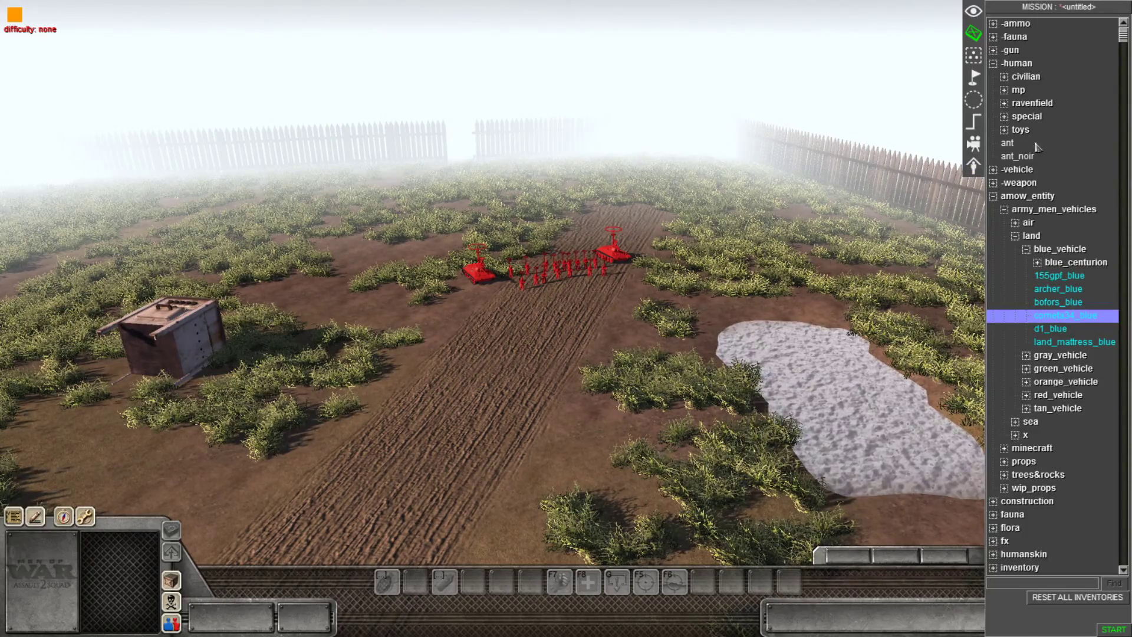
pyautogui.click(968, 125)
pyautogui.press('Left')
pyautogui.press('Right')
pyautogui.press('Up')
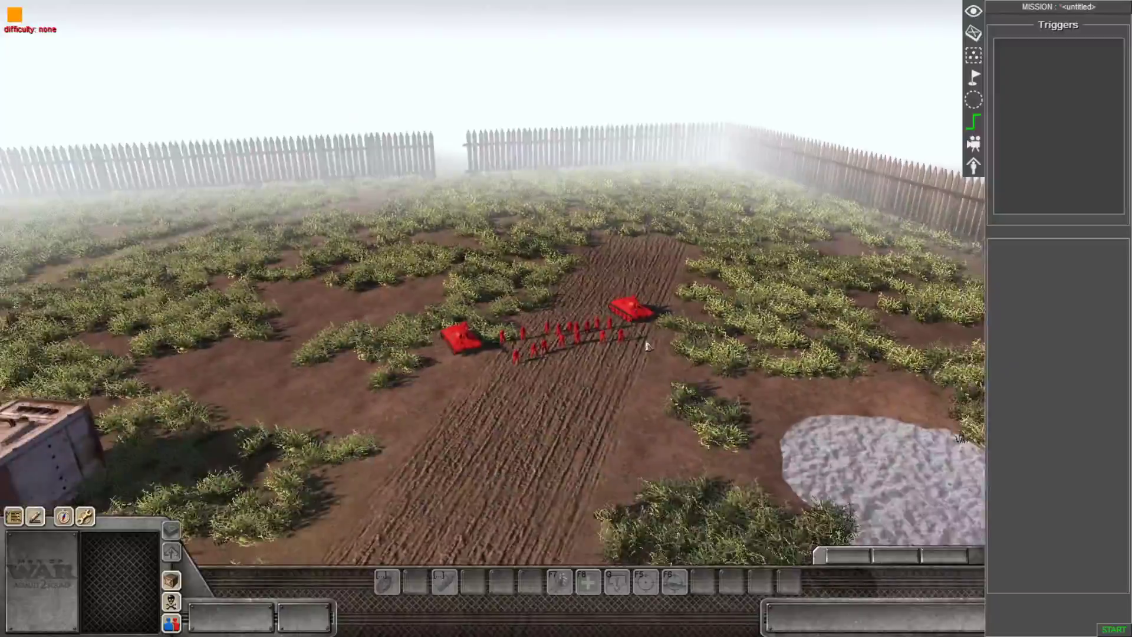
pyautogui.press('Tab')
# Open the mission's waypoint editing and add a waypoint to the default group on the patio in front of the blue tank.
pyautogui.scroll(5, 761, 373)
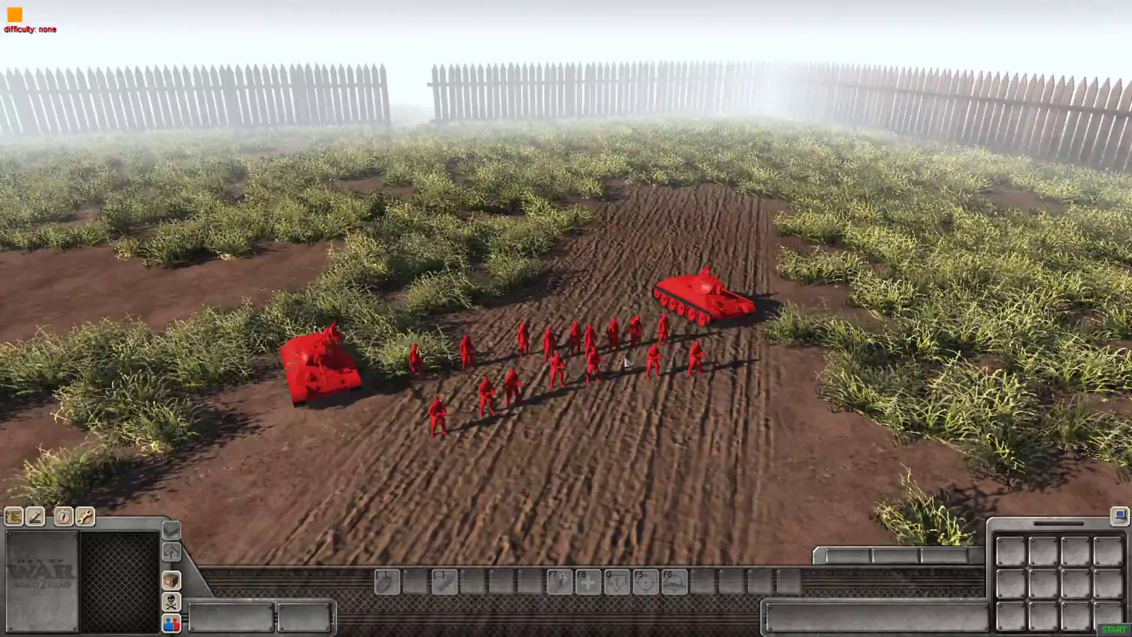
pyautogui.moveTo(761, 373); pyautogui.dragTo(990, 390, button='middle')
pyautogui.scroll(5, 831, 371)
pyautogui.press('Up')
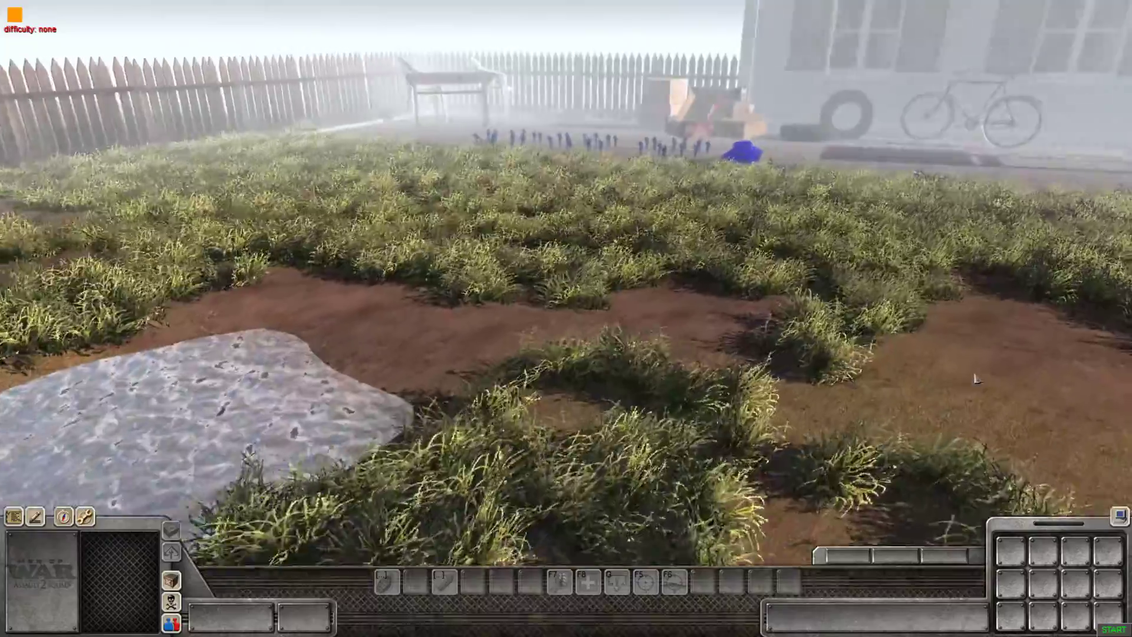
pyautogui.press('Up')
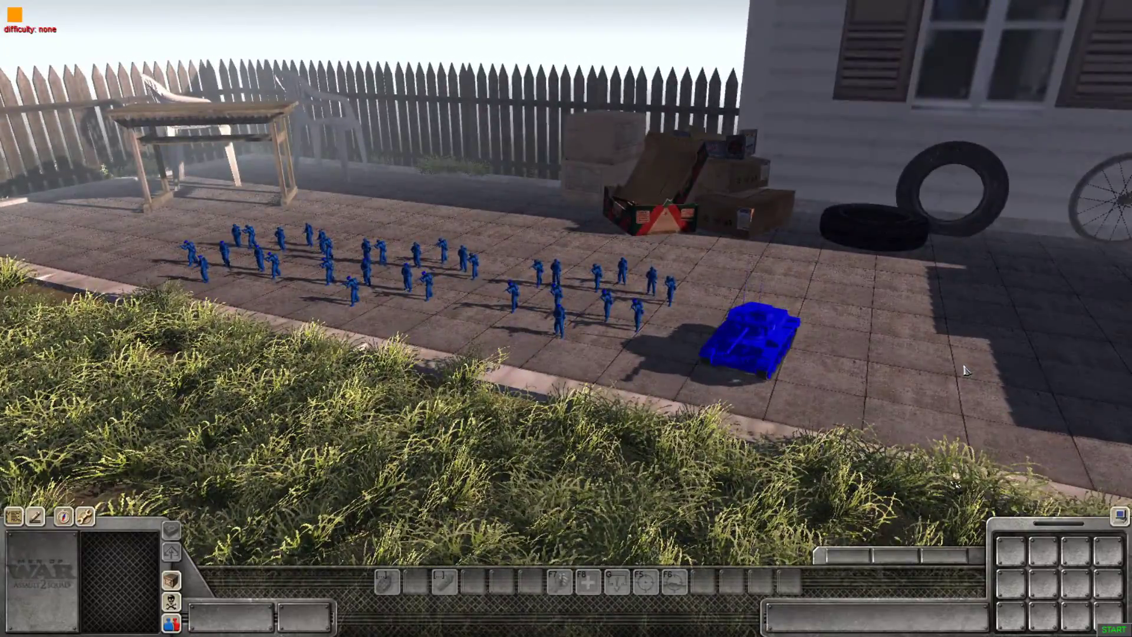
pyautogui.press('F3')
pyautogui.press('Up')
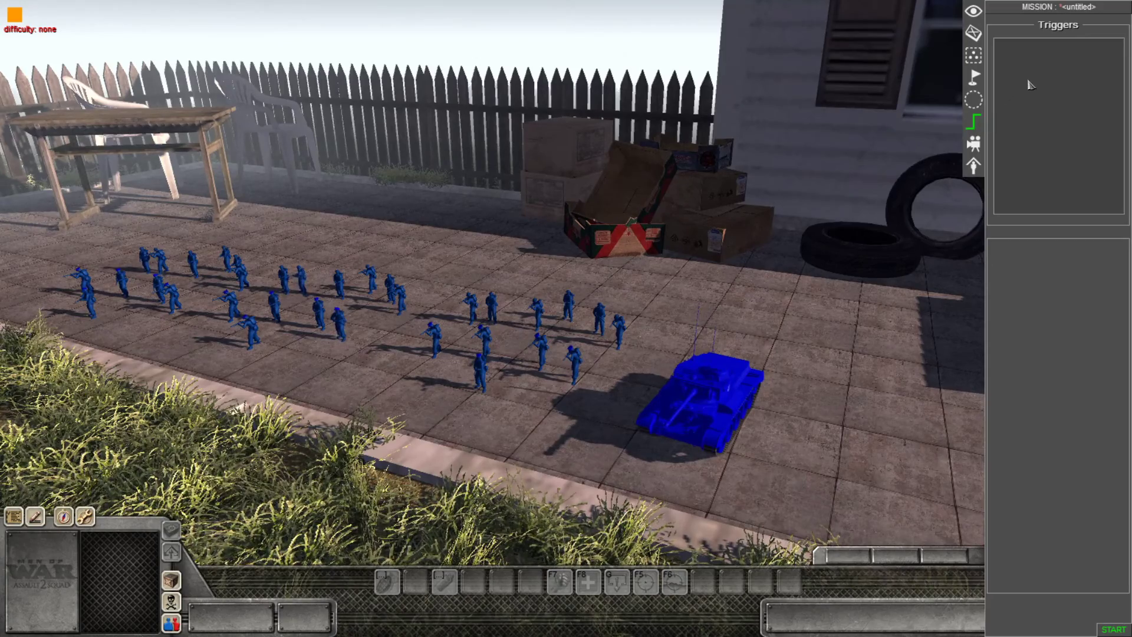
pyautogui.press('Up')
pyautogui.click(973, 77)
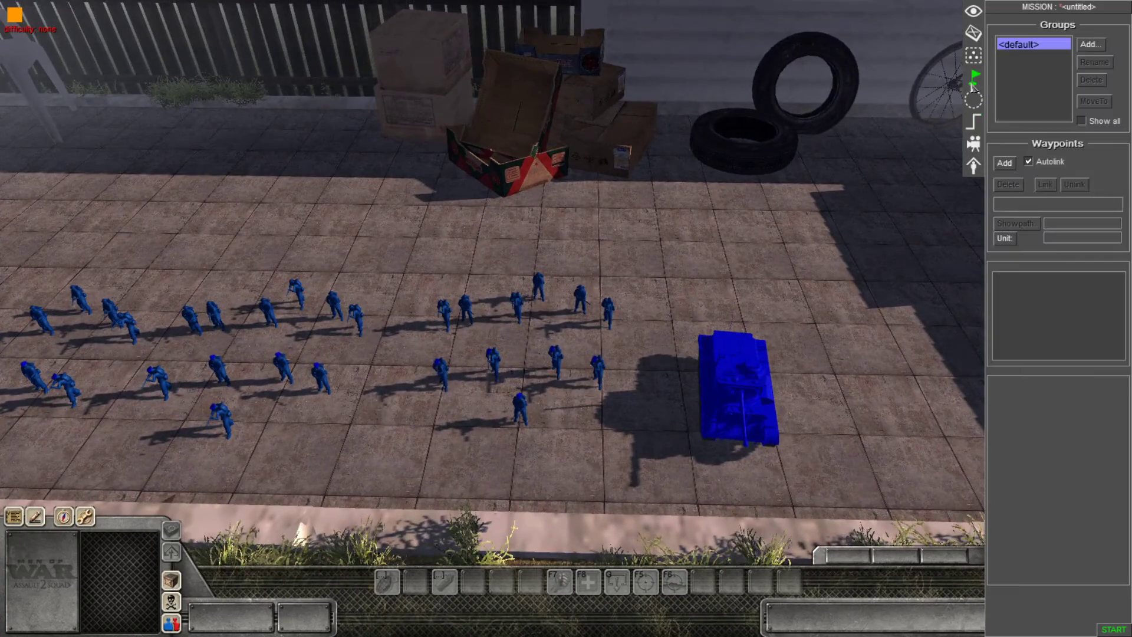
pyautogui.scroll(-3, 889, 285)
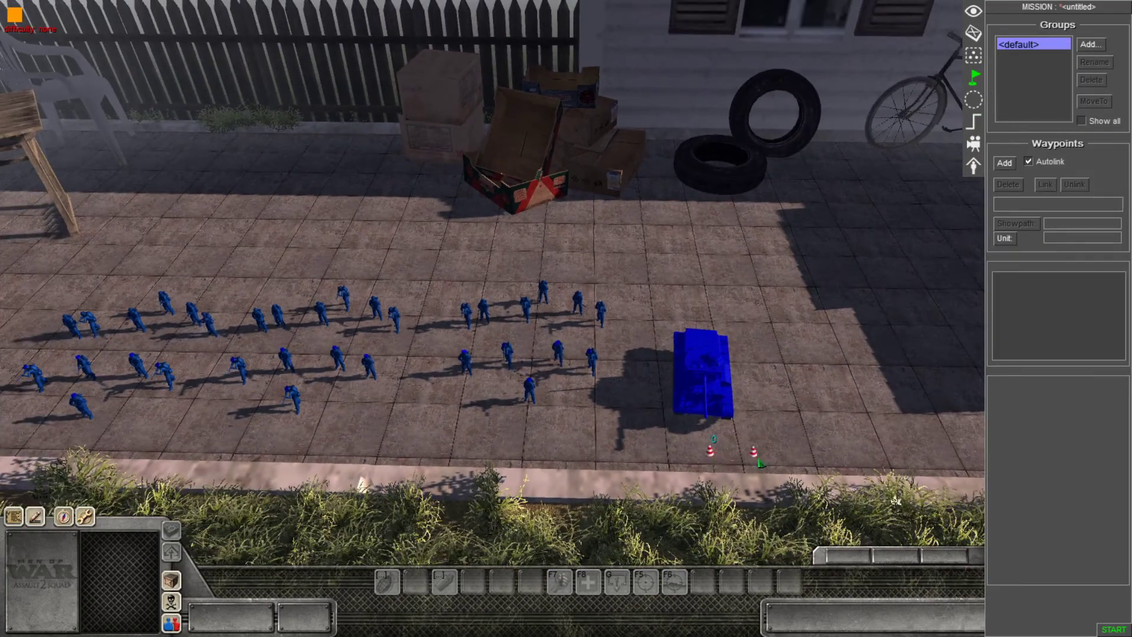
pyautogui.rightClick(817, 471)
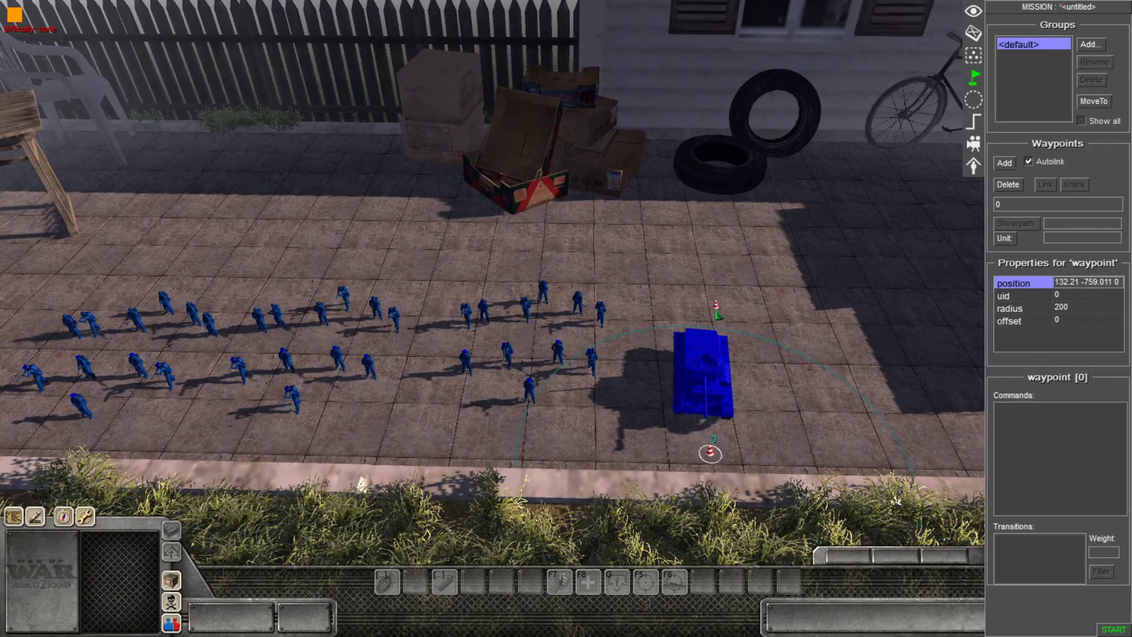
# Look at the map editor's settings and entity categories, then return to the mission's waypoints.
pyautogui.press('F2')
pyautogui.click(1022, 38)
pyautogui.scroll(-3, 803, 147)
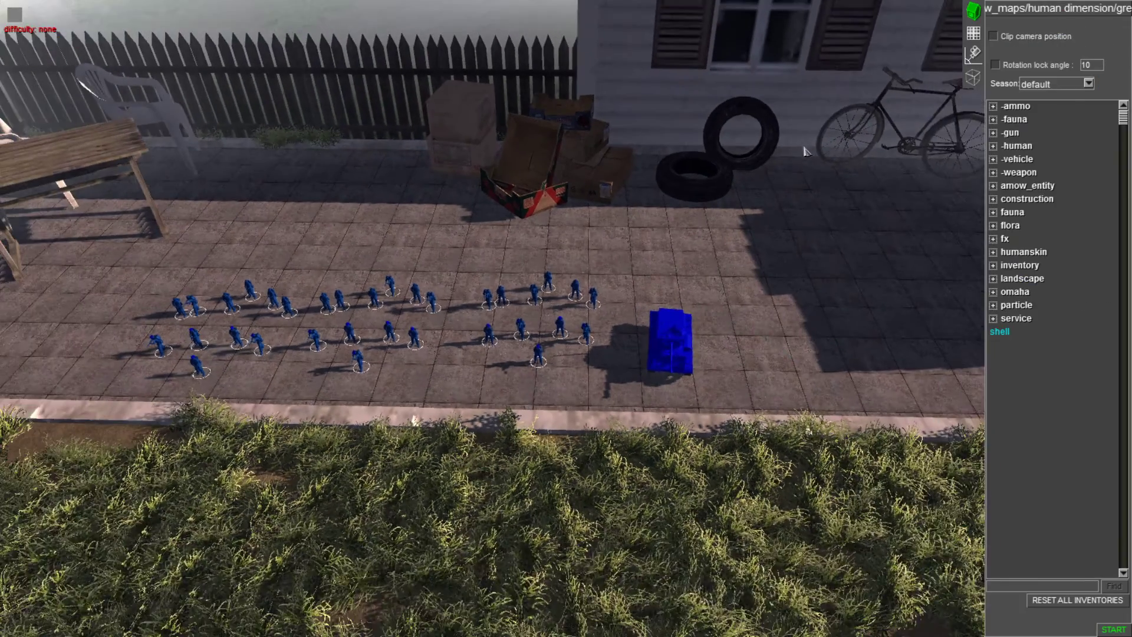
pyautogui.press('F3')
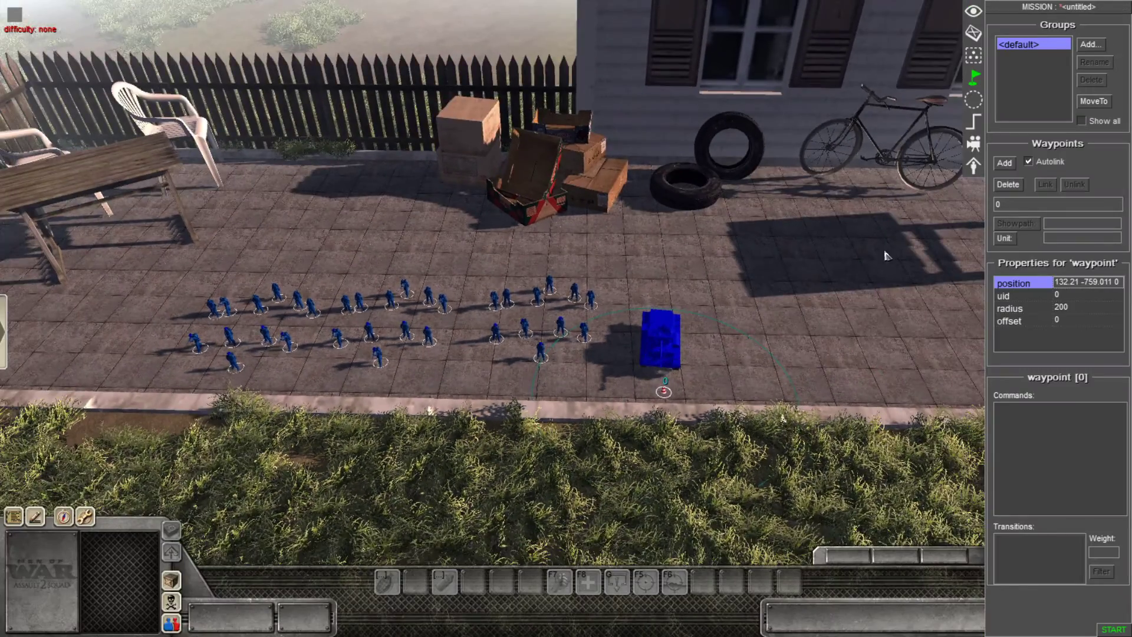
# Add two linked waypoints, 1 and 2, on the dirt track beyond the grass, continuing the route from the blue tank's waypoint.
pyautogui.scroll(-2, 888, 256)
pyautogui.click(999, 167)
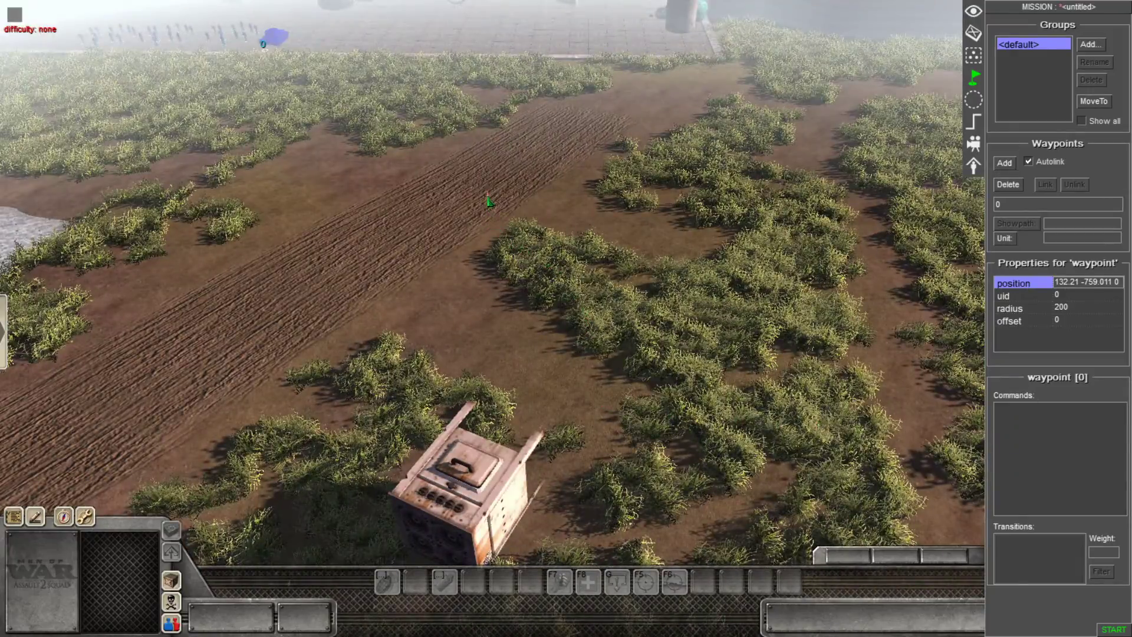
pyautogui.click(487, 194)
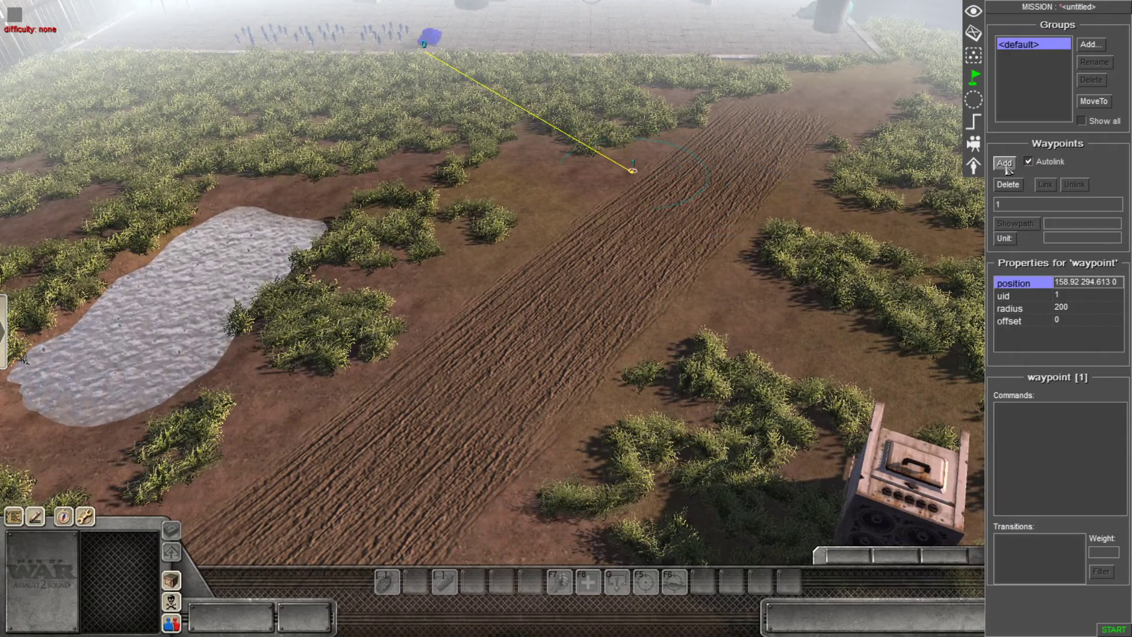
pyautogui.click(716, 260)
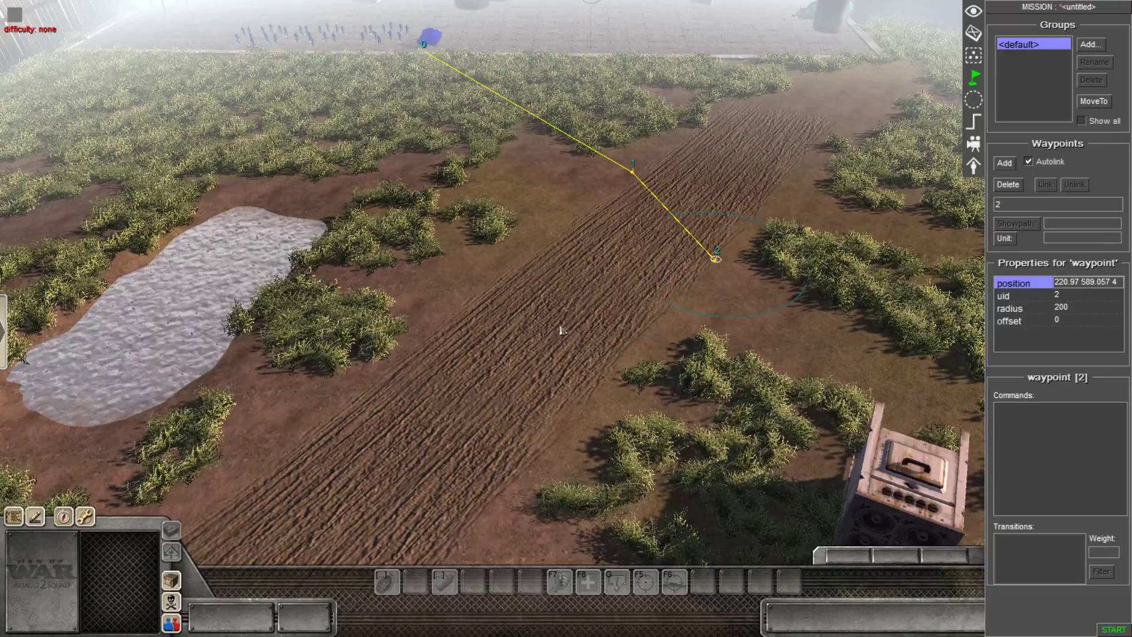
pyautogui.rightClick(685, 275)
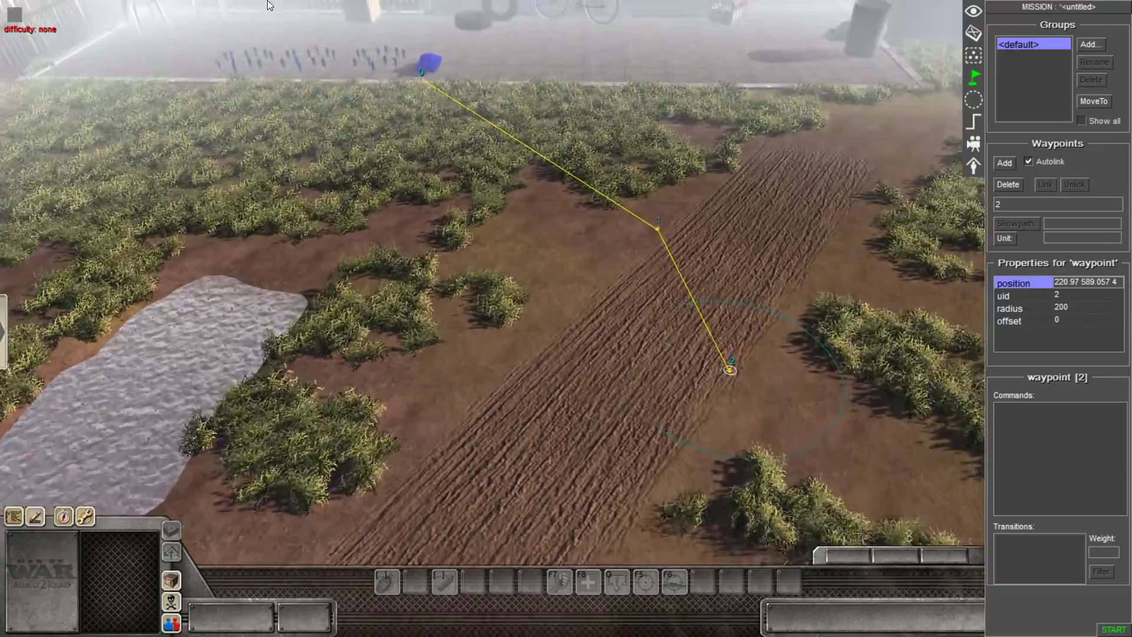
# Create a mission trigger named "blue tank".
pyautogui.press('F1')
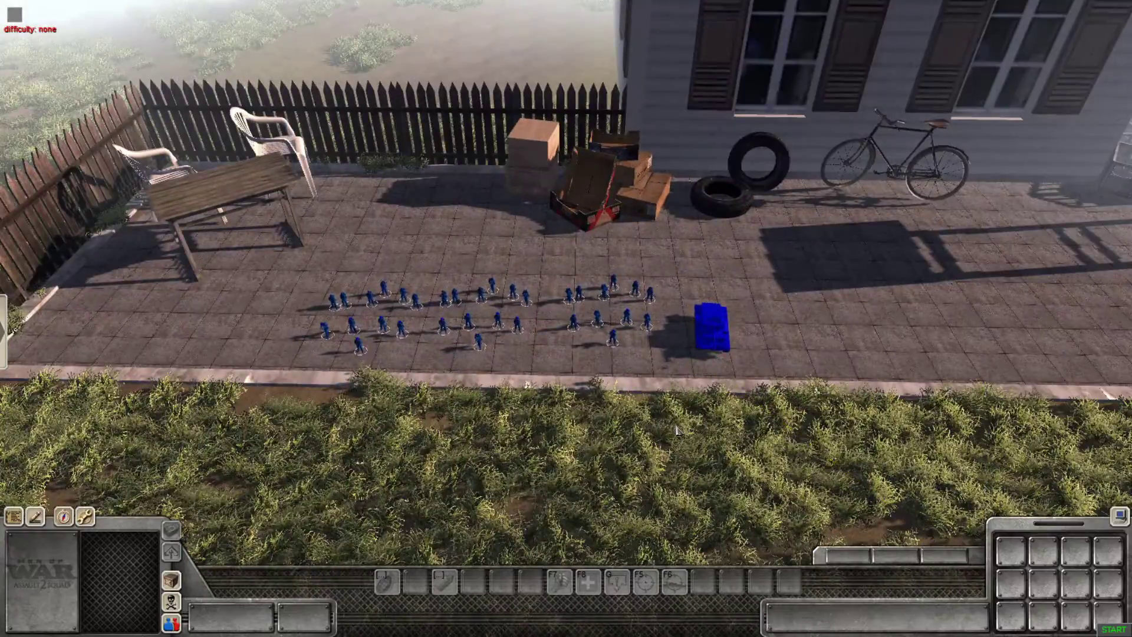
pyautogui.scroll(-3, 677, 431)
pyautogui.press('Tab')
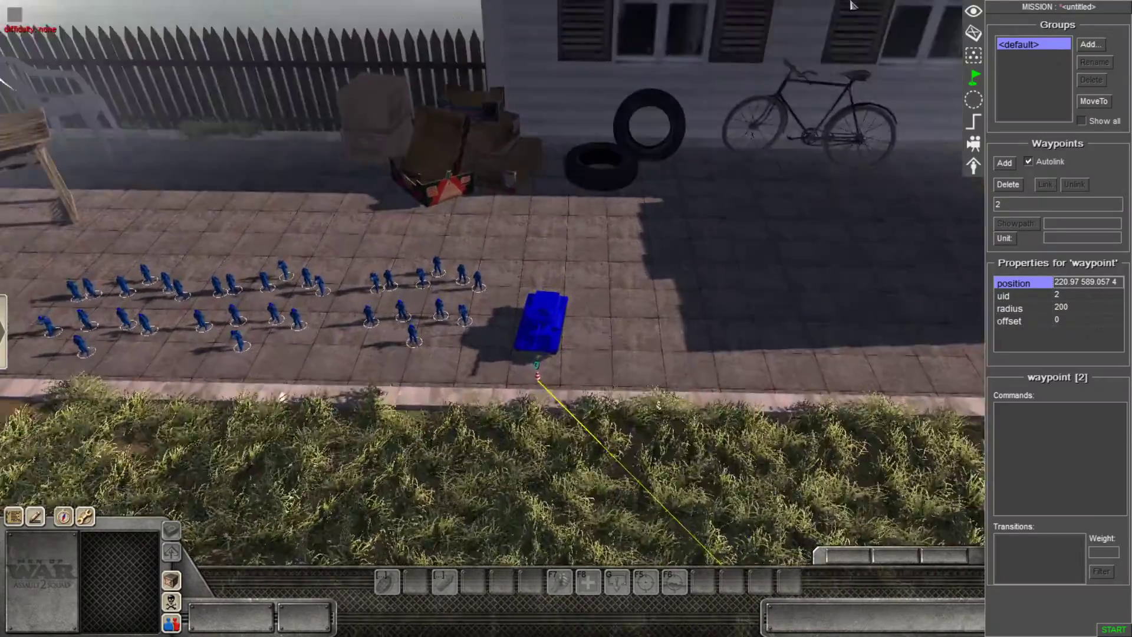
pyautogui.scroll(3, 943, 118)
pyautogui.click(975, 124)
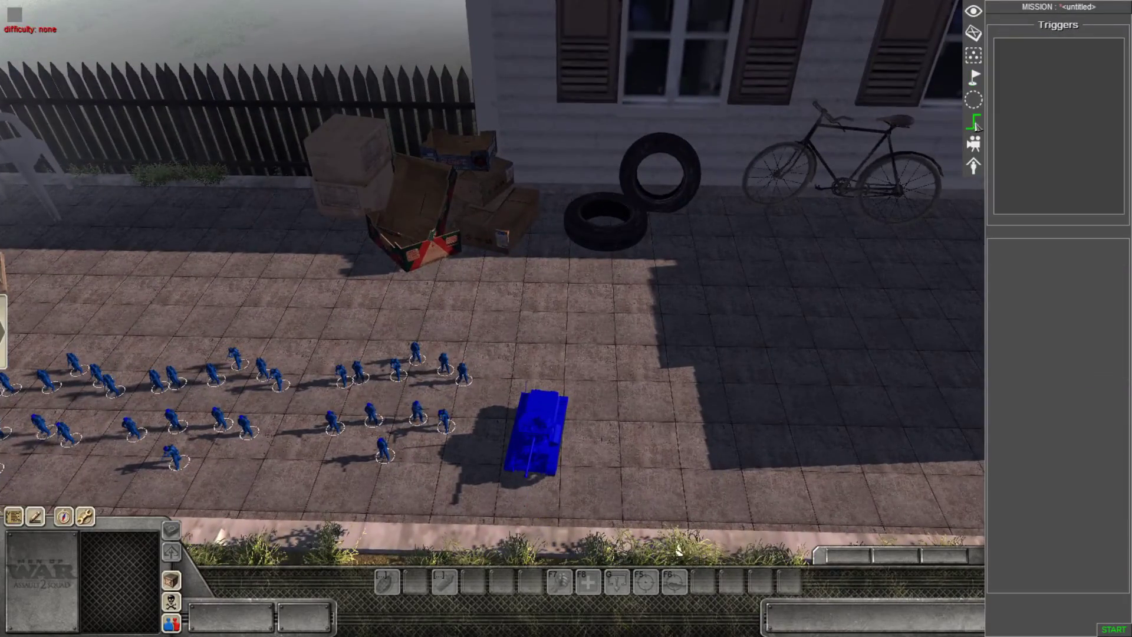
pyautogui.rightClick(1029, 87)
pyautogui.click(1035, 88)
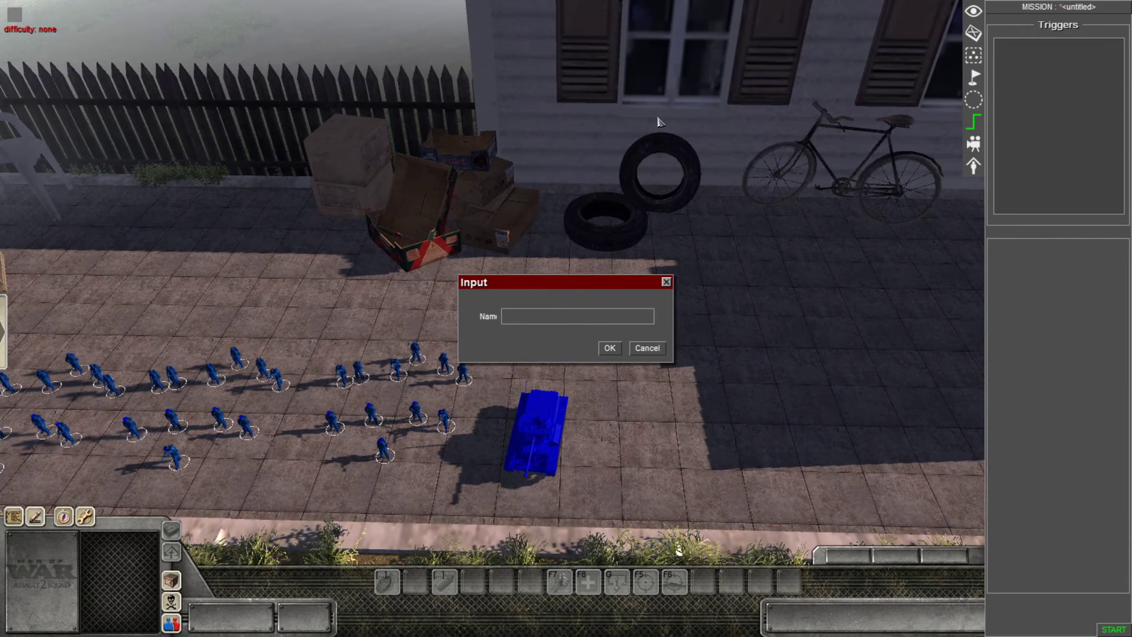
pyautogui.write('blue tan')
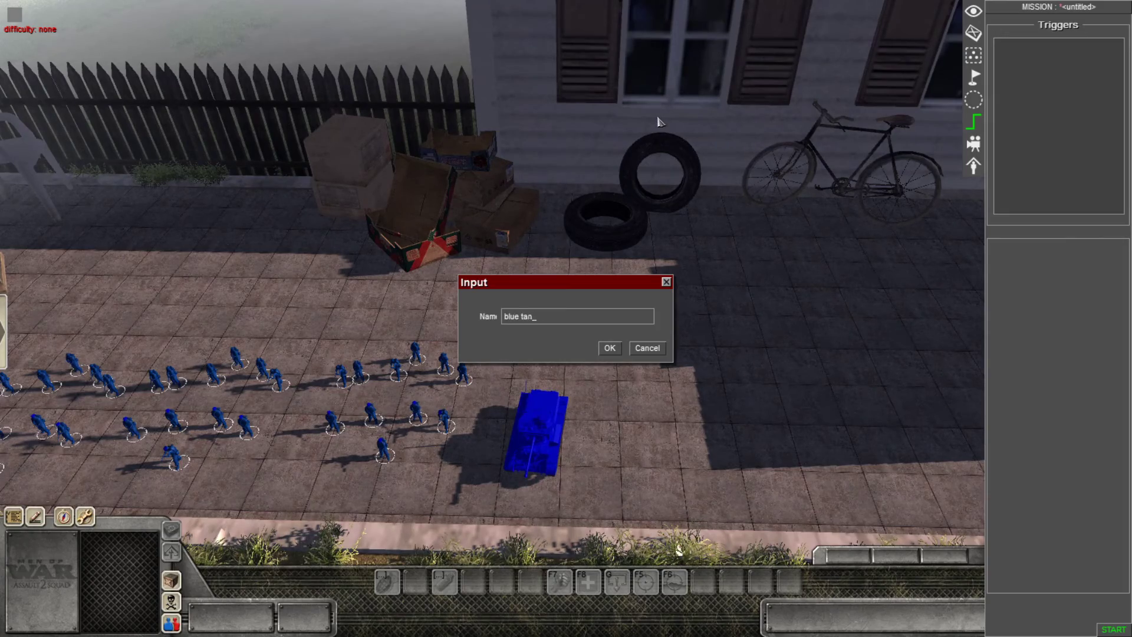
pyautogui.write('k')
pyautogui.press('Return')
# Extend the waypoint route with three more linked waypoints, 3 to 5, curving around and behind the red squad.
pyautogui.scroll(-5, 659, 121)
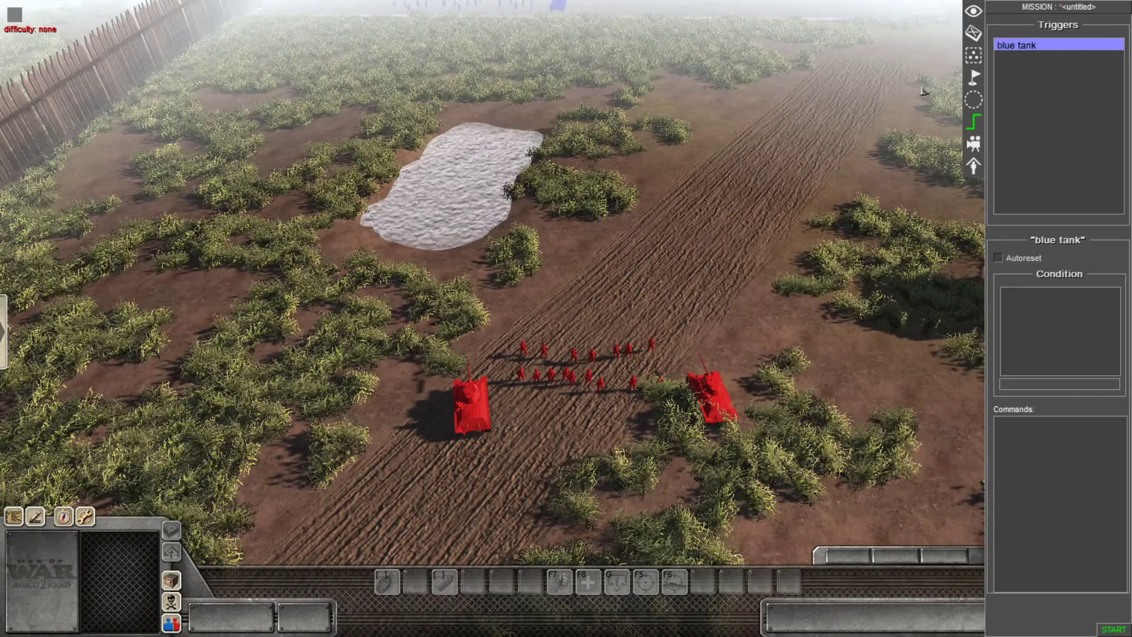
pyautogui.scroll(1, 923, 92)
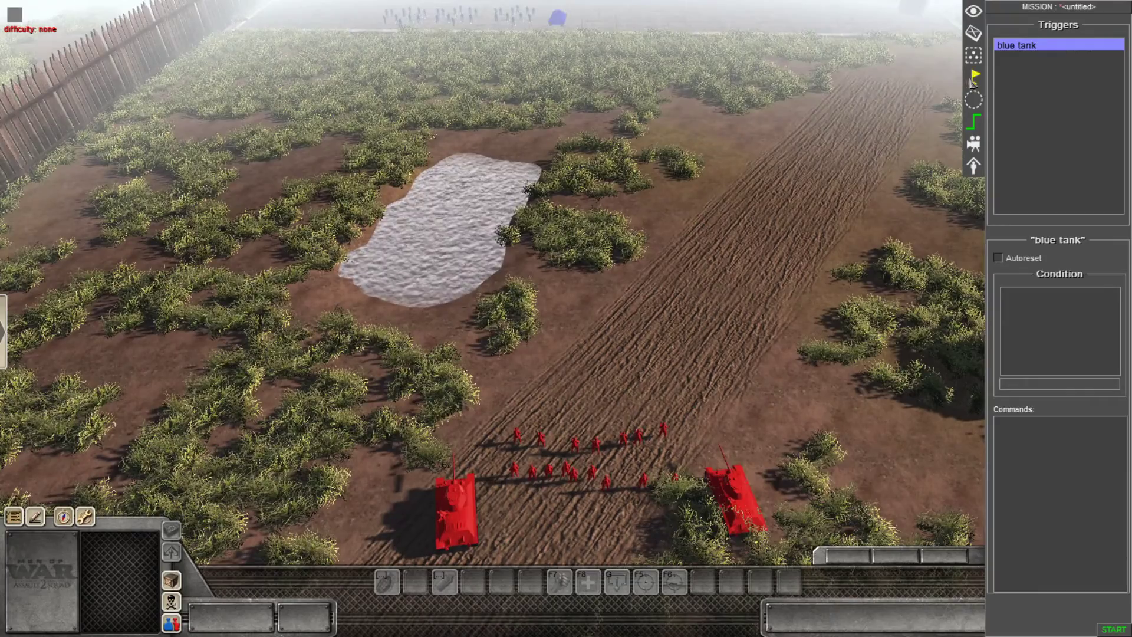
pyautogui.click(974, 166)
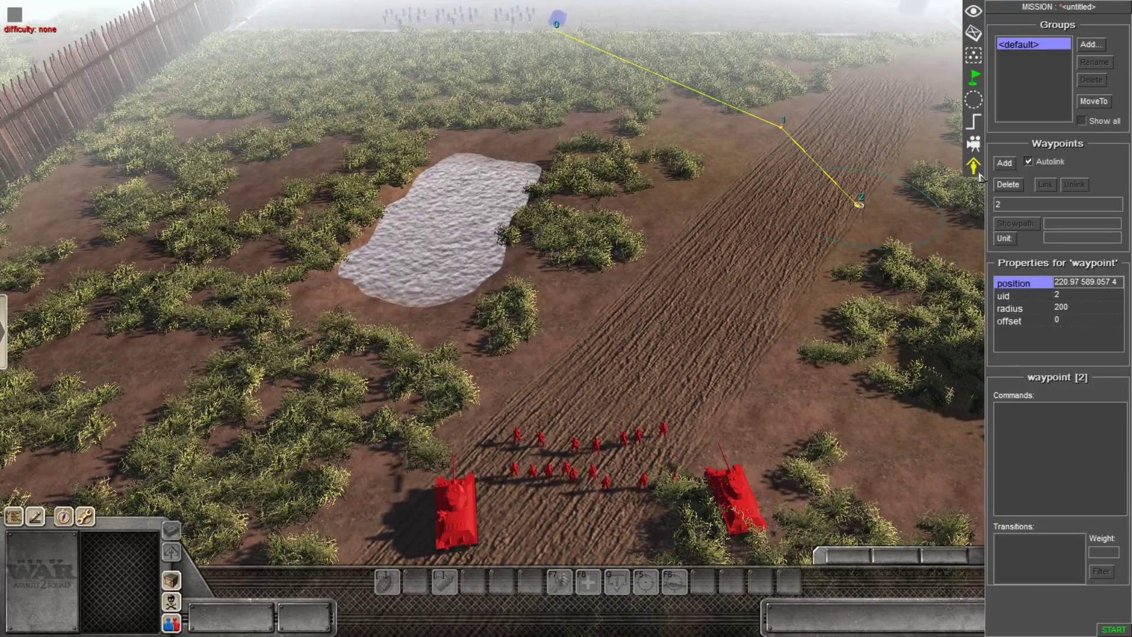
pyautogui.click(1005, 164)
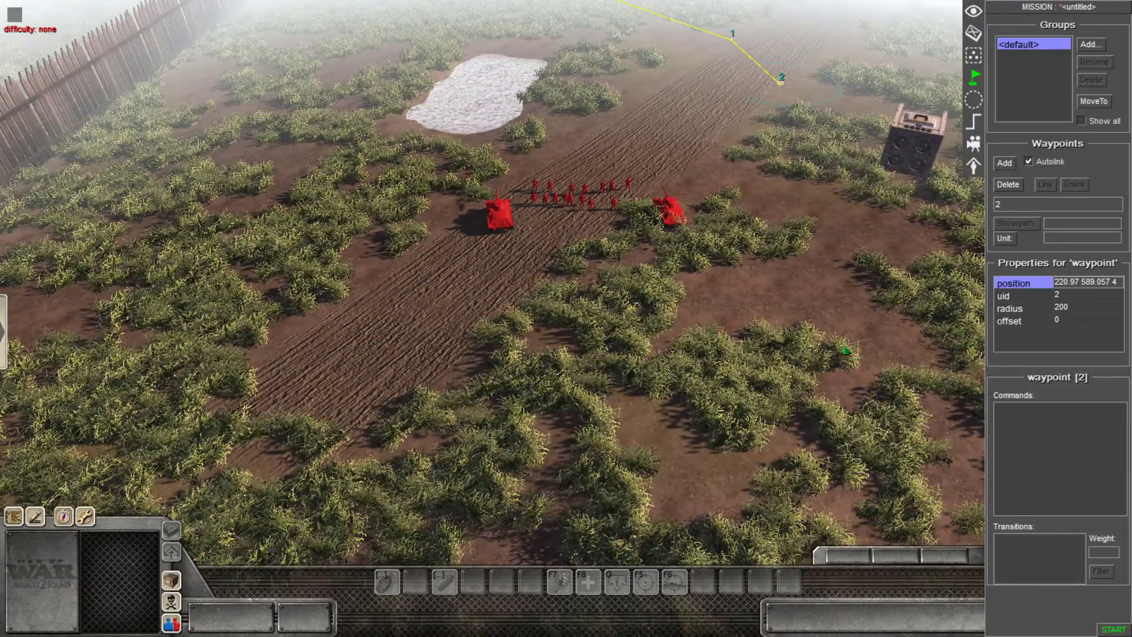
pyautogui.click(833, 294)
pyautogui.click(616, 364)
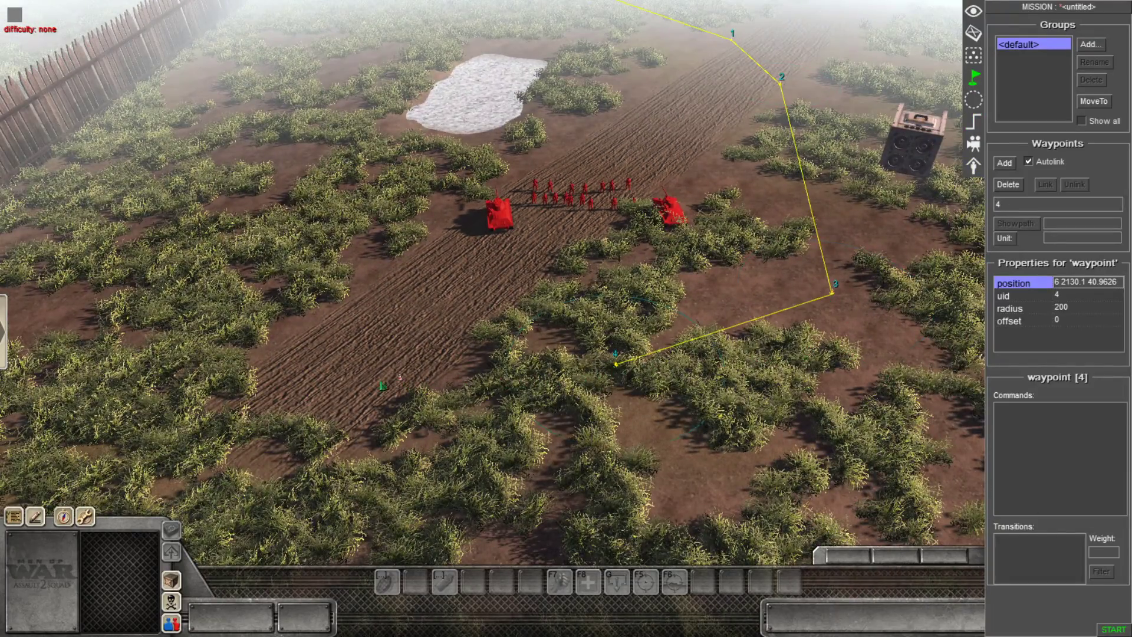
pyautogui.click(282, 366)
# Add an actor_to_waypoint command to the "blue tank" trigger, leaving its properties unfilled.
pyautogui.press('Up')
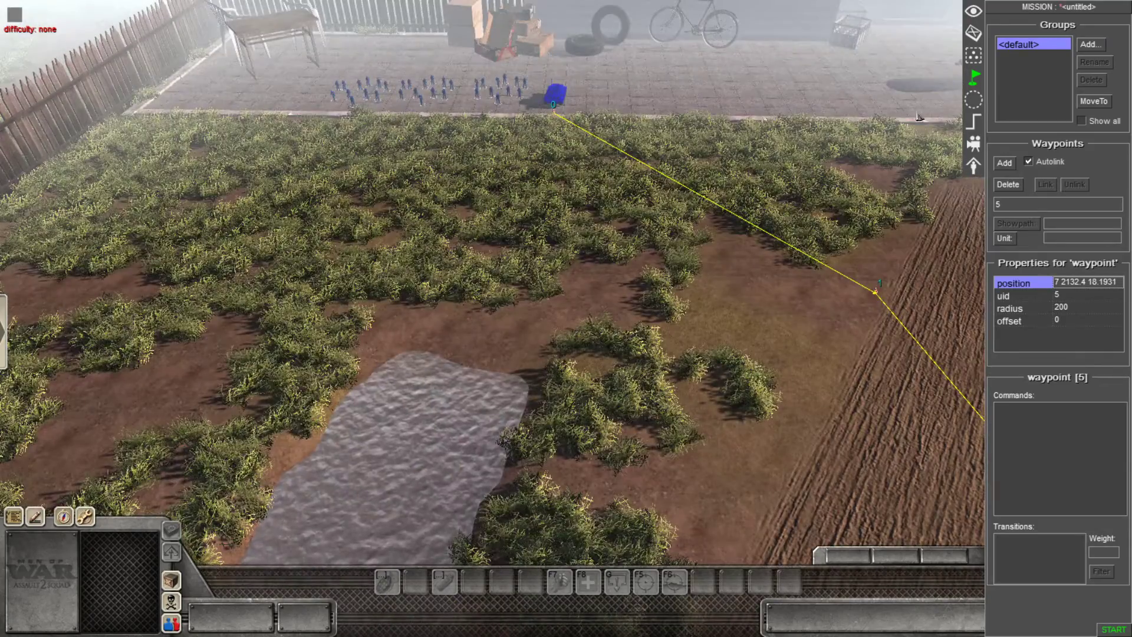
pyautogui.click(973, 121)
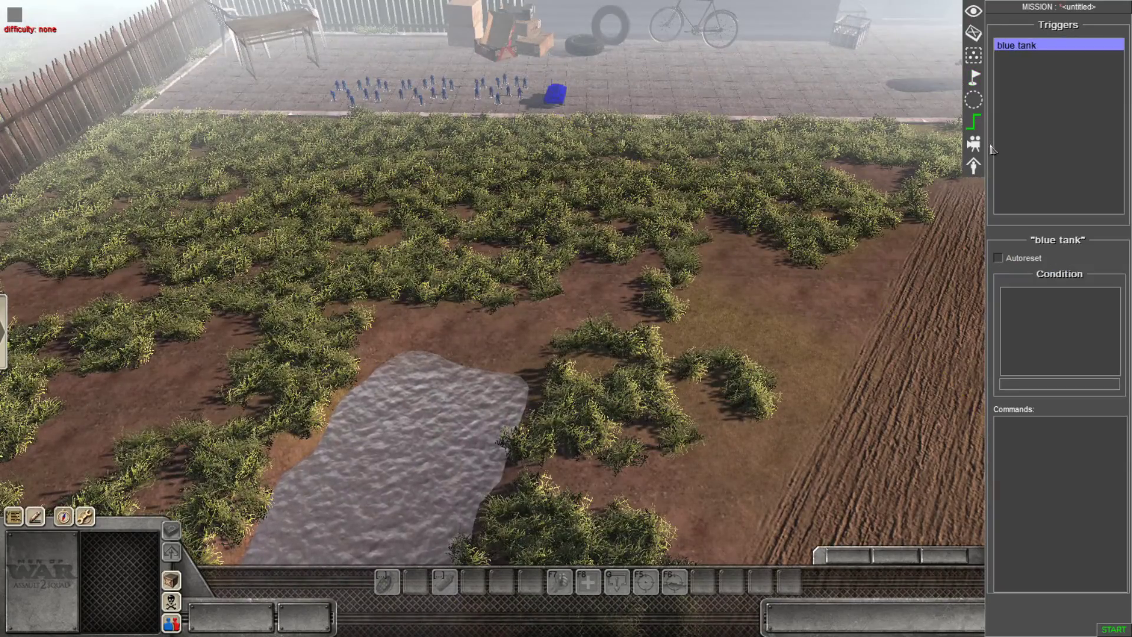
pyautogui.rightClick(1034, 425)
pyautogui.click(1048, 431)
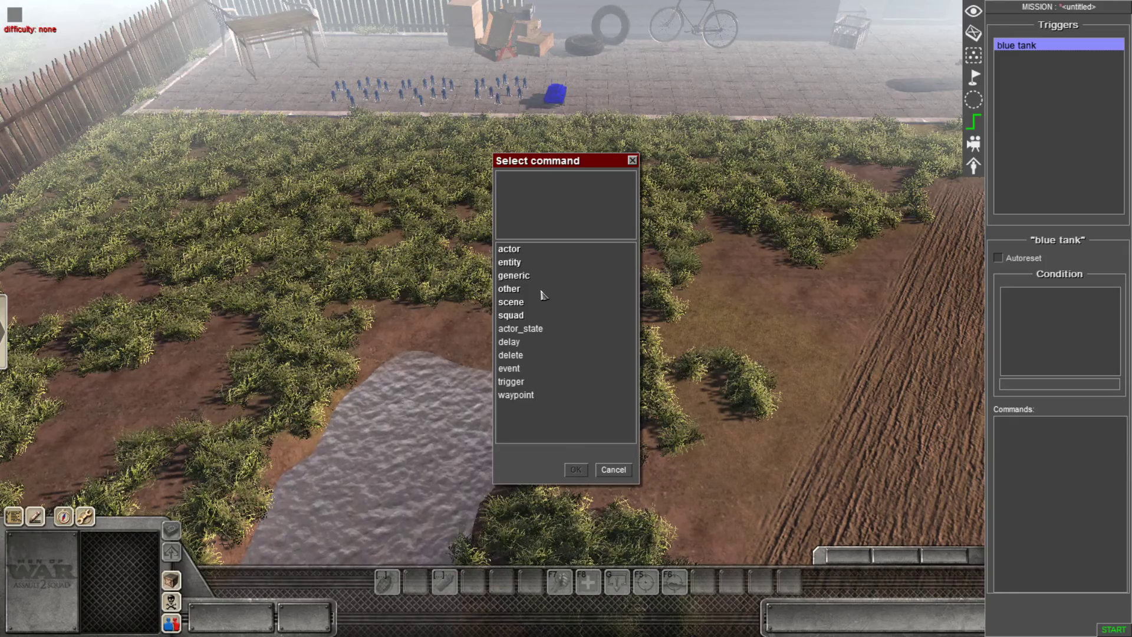
pyautogui.doubleClick(557, 277)
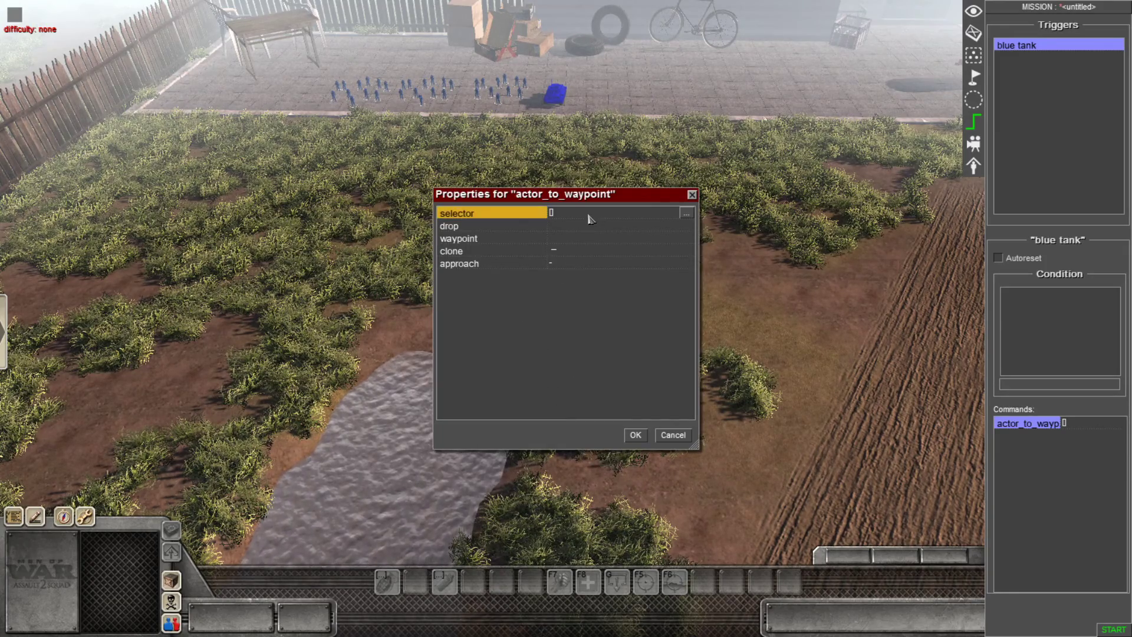
pyautogui.click(694, 195)
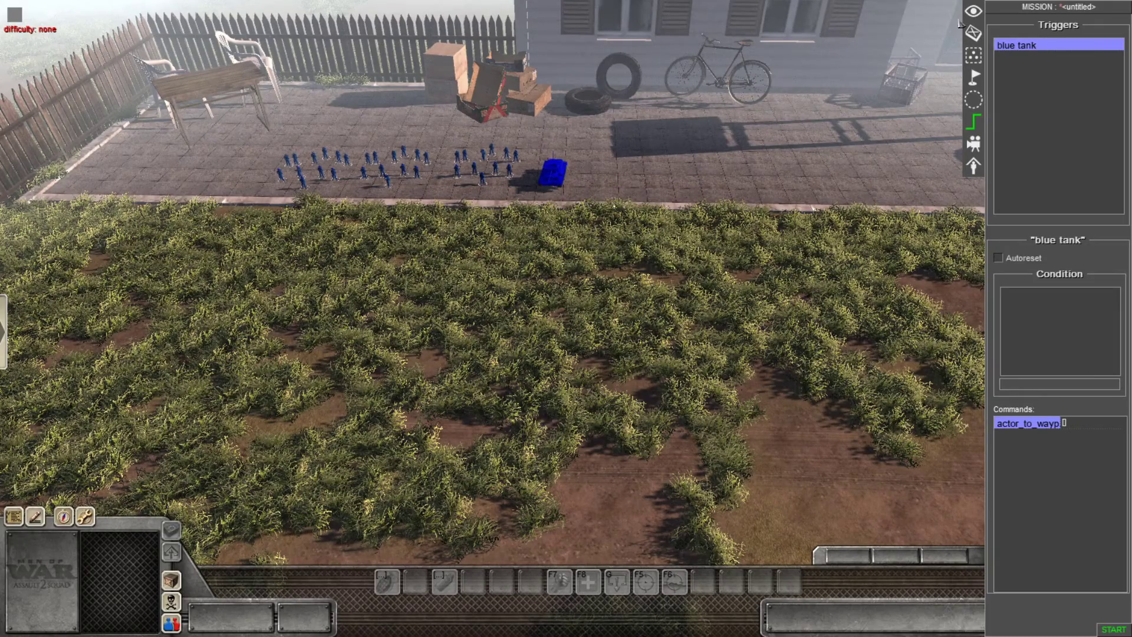
# Give the blue tank on the patio the tag "tank".
pyautogui.click(972, 37)
pyautogui.click(565, 178)
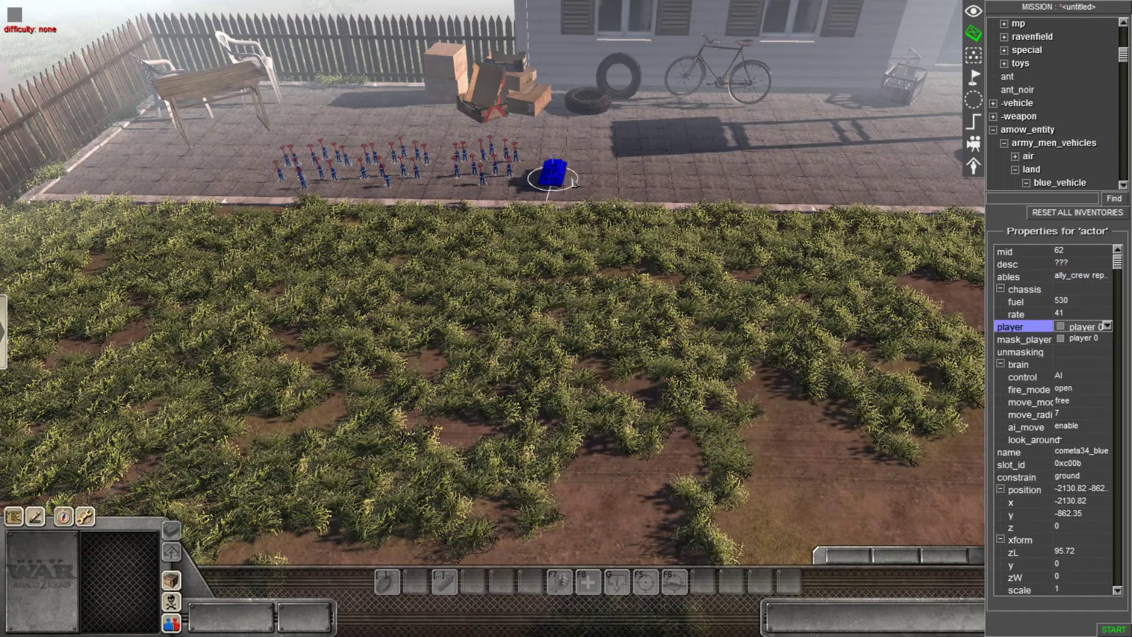
pyautogui.click(604, 230)
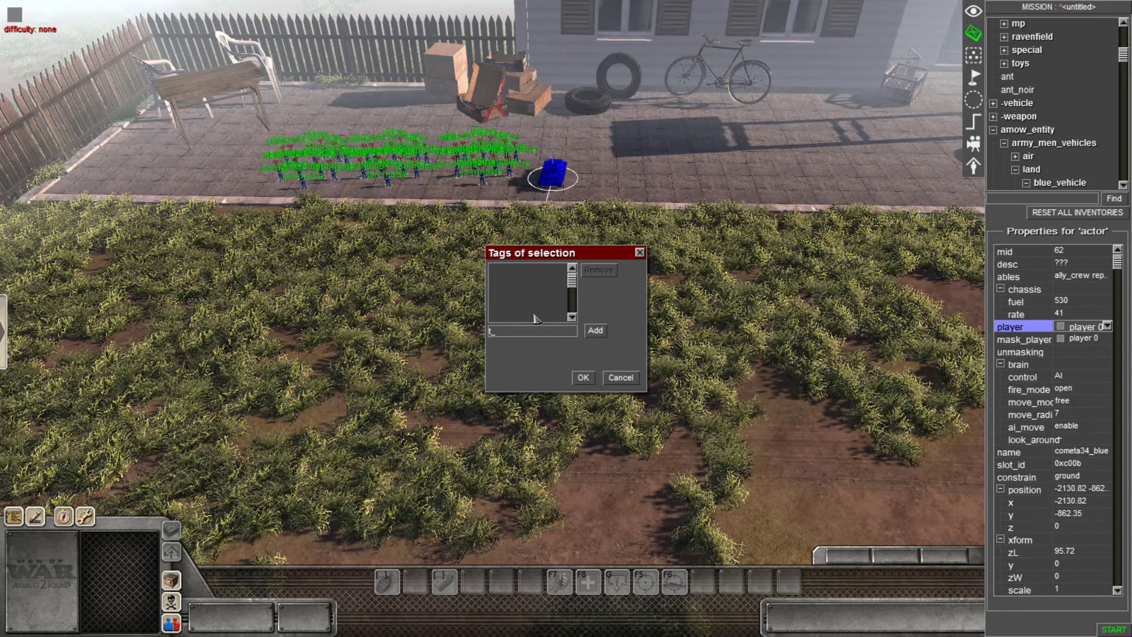
pyautogui.press('Return')
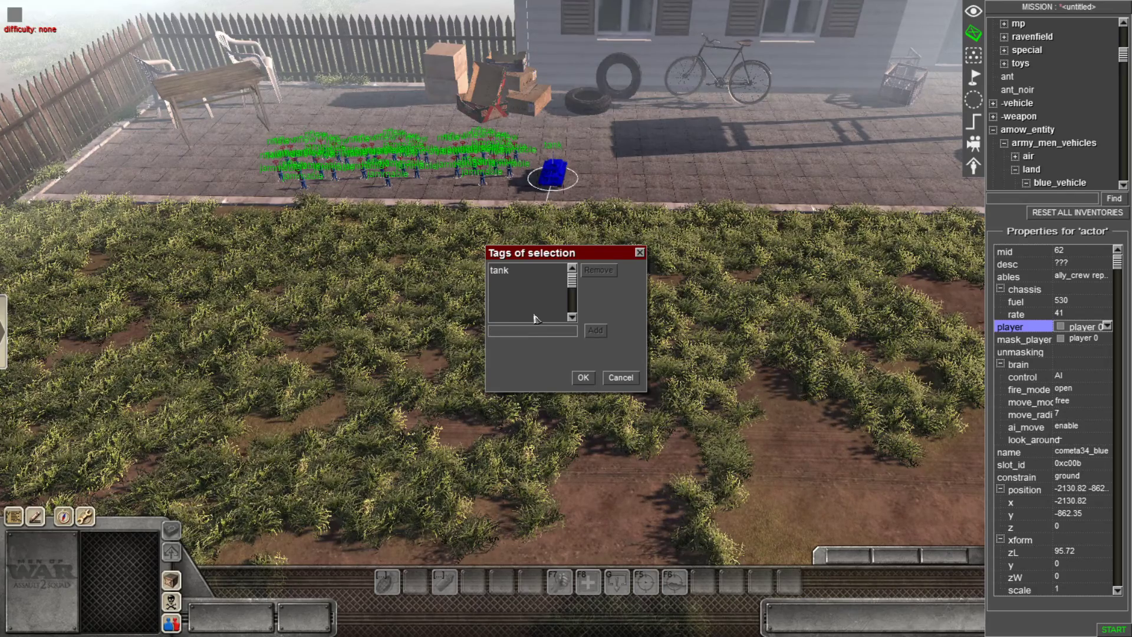
pyautogui.click(583, 377)
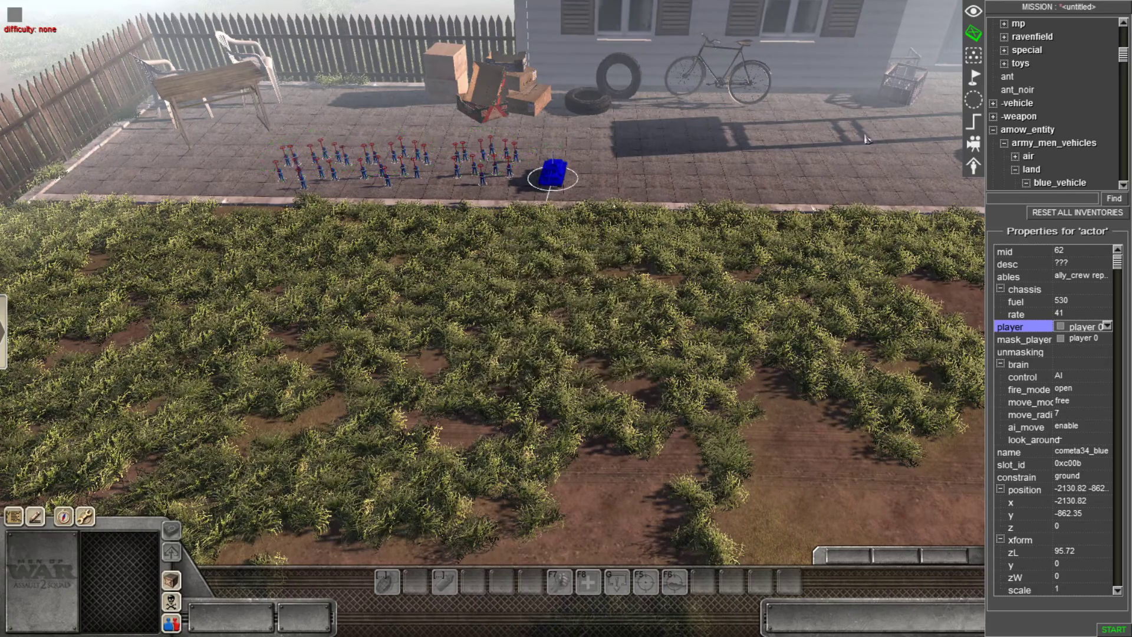
# Set the trigger's actor_to_waypoint command to the selector "tank" and waypoint 0.
pyautogui.click(974, 122)
pyautogui.doubleClick(1017, 428)
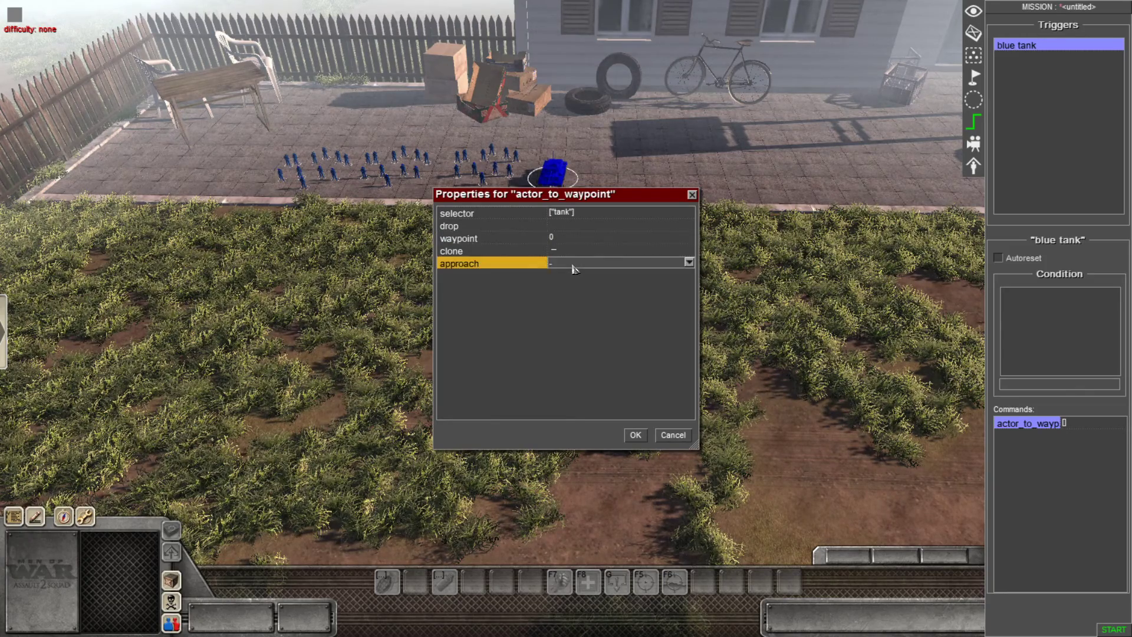
pyautogui.click(635, 435)
# Check the options for the blue tank's ai_move property and clear the tank's selection.
pyautogui.click(973, 36)
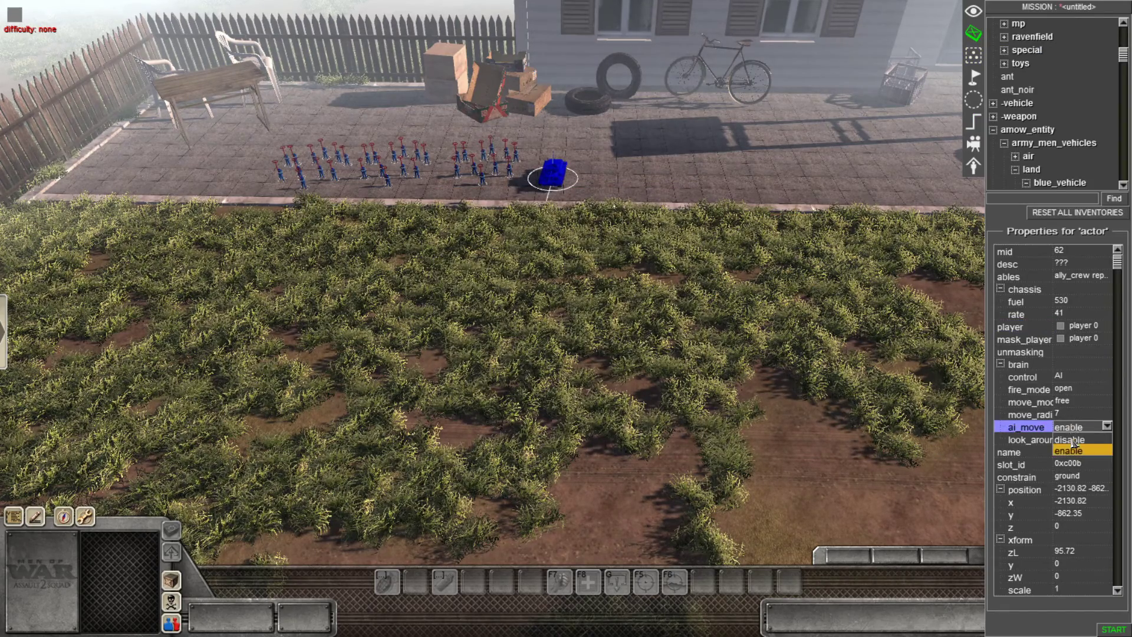
pyautogui.click(764, 432)
pyautogui.scroll(3, 637, 288)
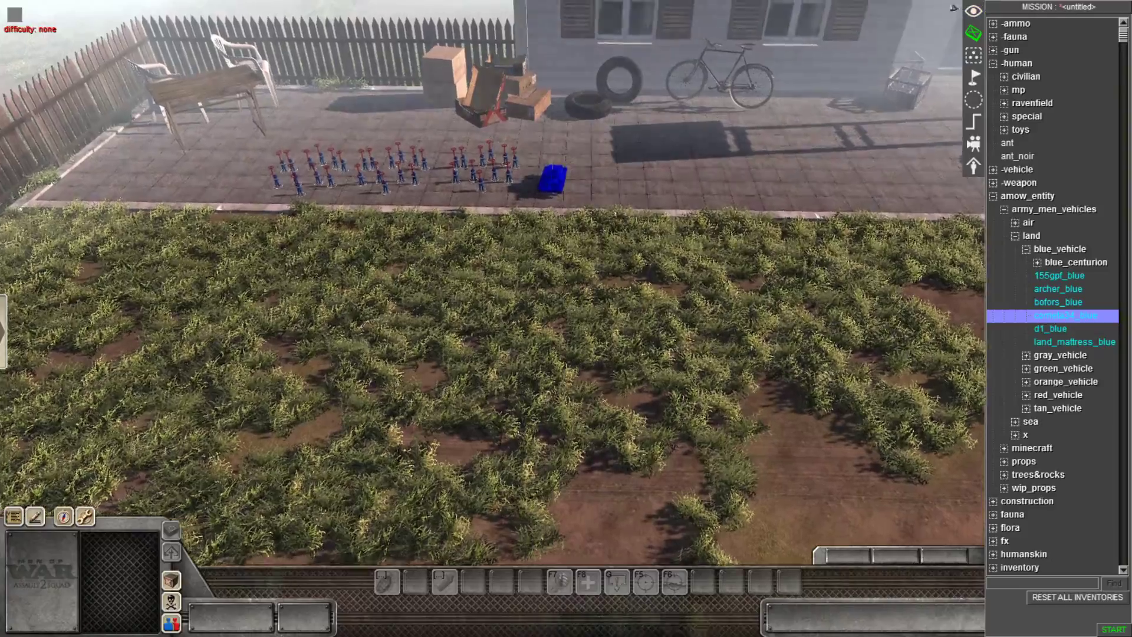
pyautogui.scroll(1, 637, 289)
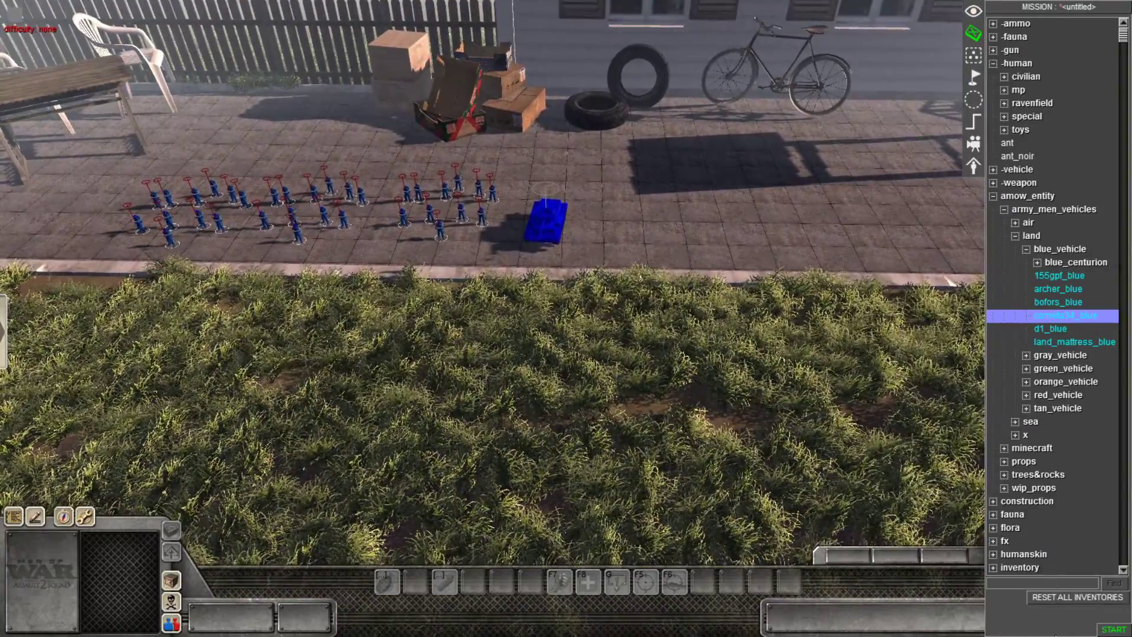
pyautogui.moveTo(1120, 631)
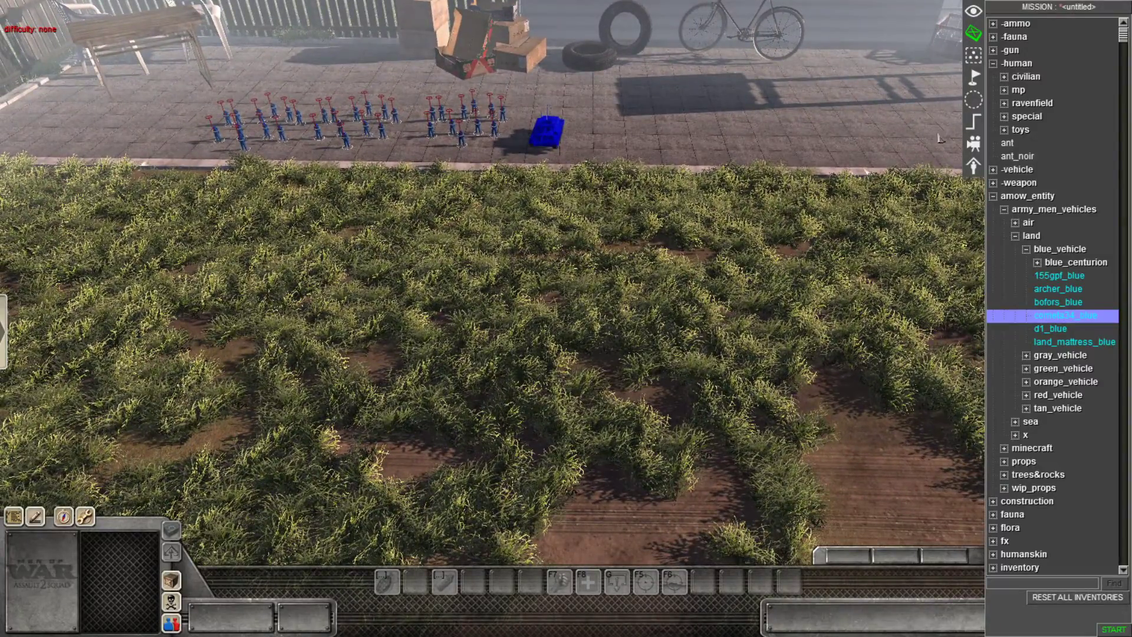
# Check the "blue tank" trigger's commands, start the mission run and show the blue army's patio without the editor panel.
pyautogui.click(973, 122)
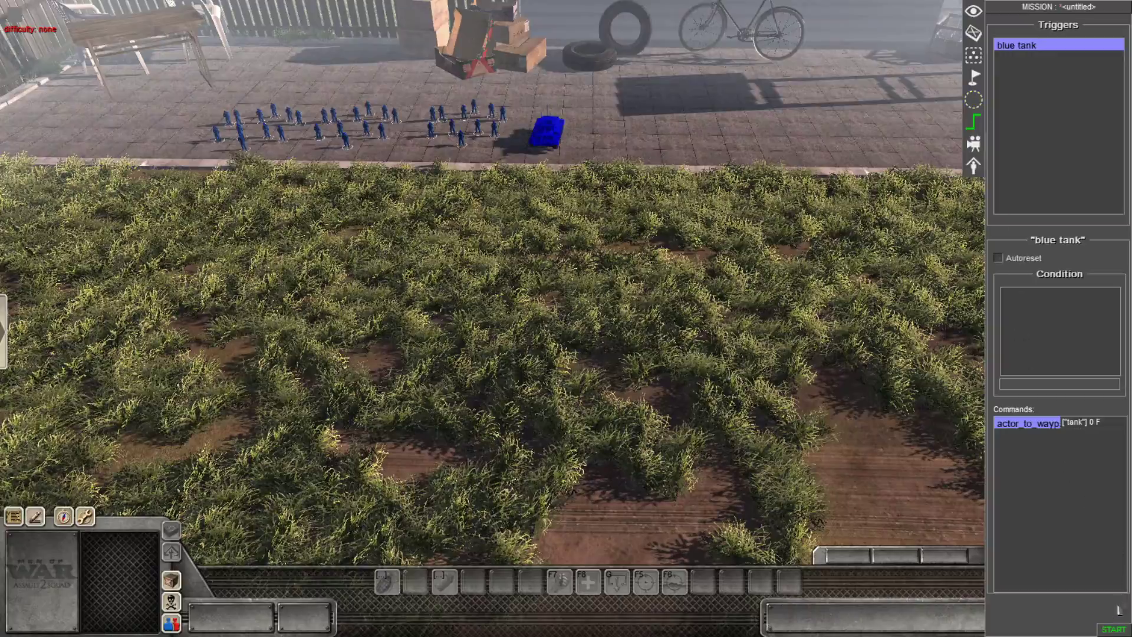
pyautogui.click(1113, 629)
pyautogui.press('F1')
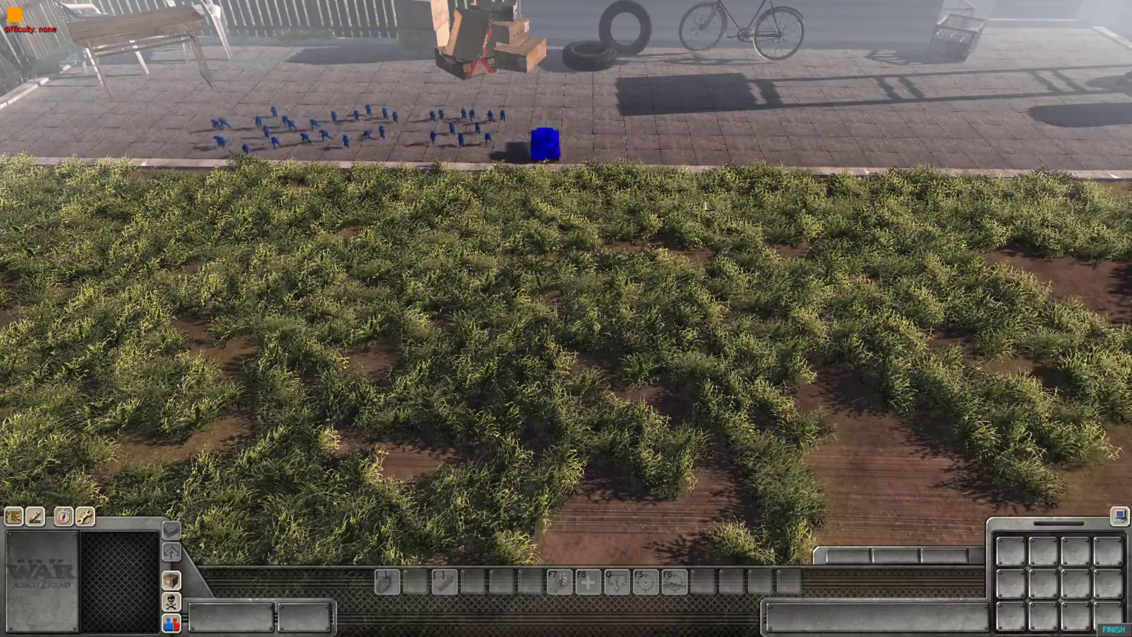
pyautogui.moveTo(581, 230); pyautogui.dragTo(1033, 280, button='middle')
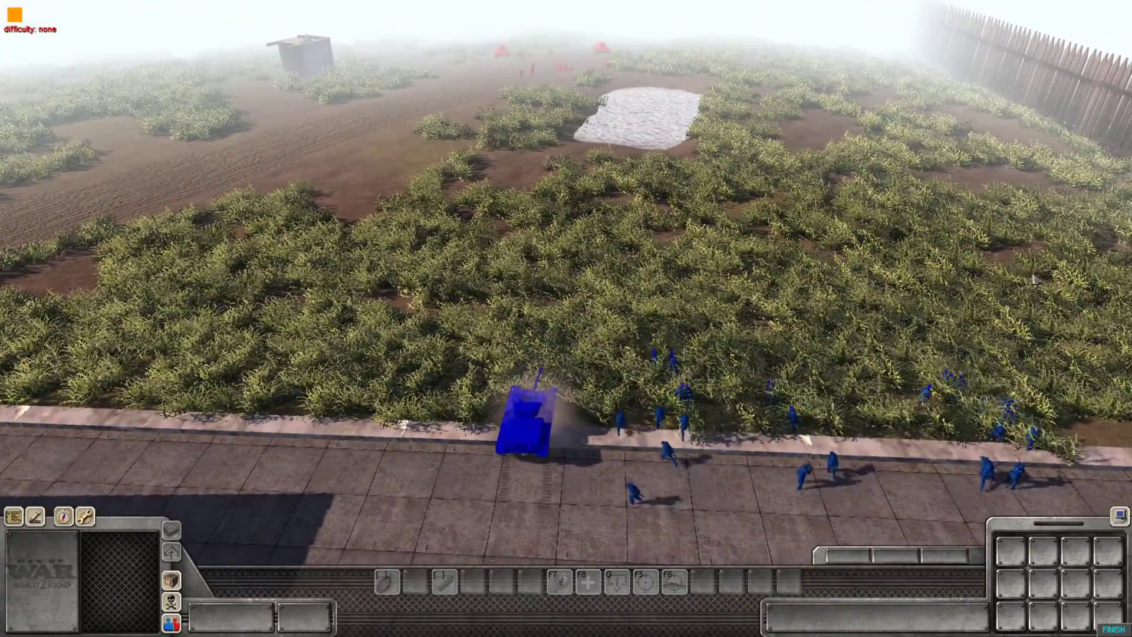
# Watch the blue tank's route from the patio through the grass toward the dirt track.
pyautogui.moveTo(889, 288); pyautogui.dragTo(873, 298, button='middle')
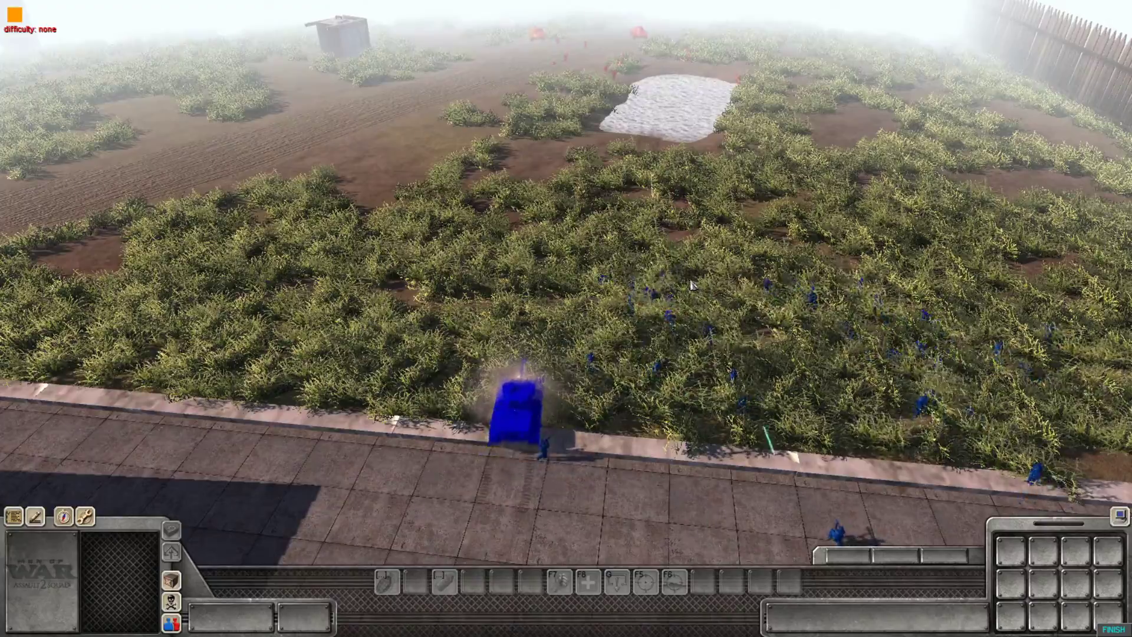
pyautogui.press('Up')
pyautogui.moveTo(694, 286); pyautogui.dragTo(722, 277, button='middle')
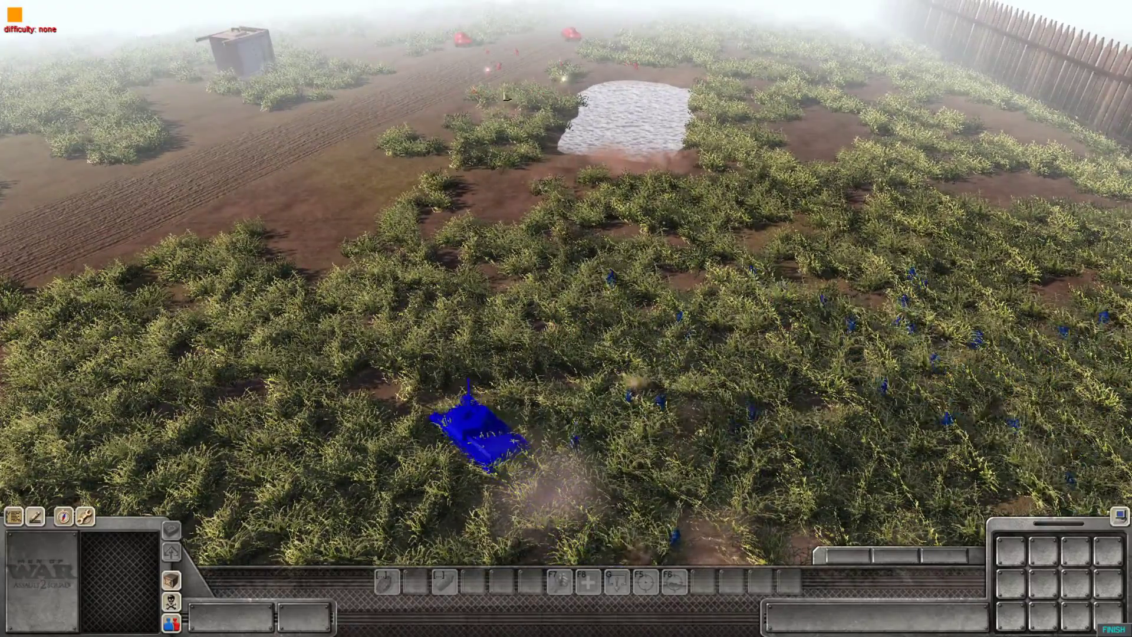
pyautogui.press('Up')
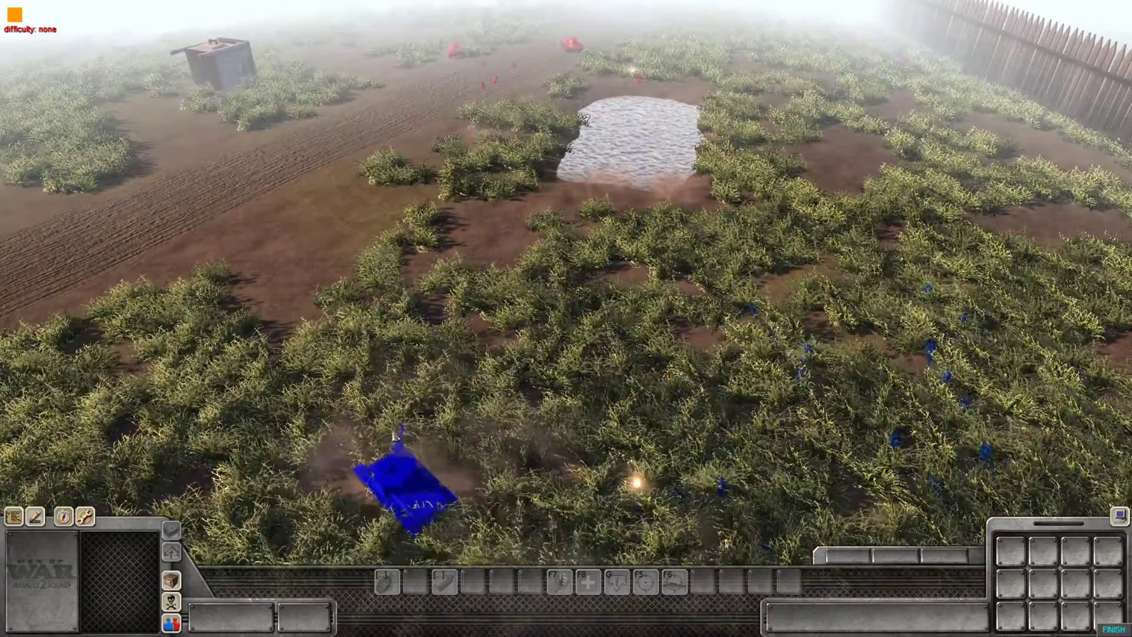
pyautogui.press('Left')
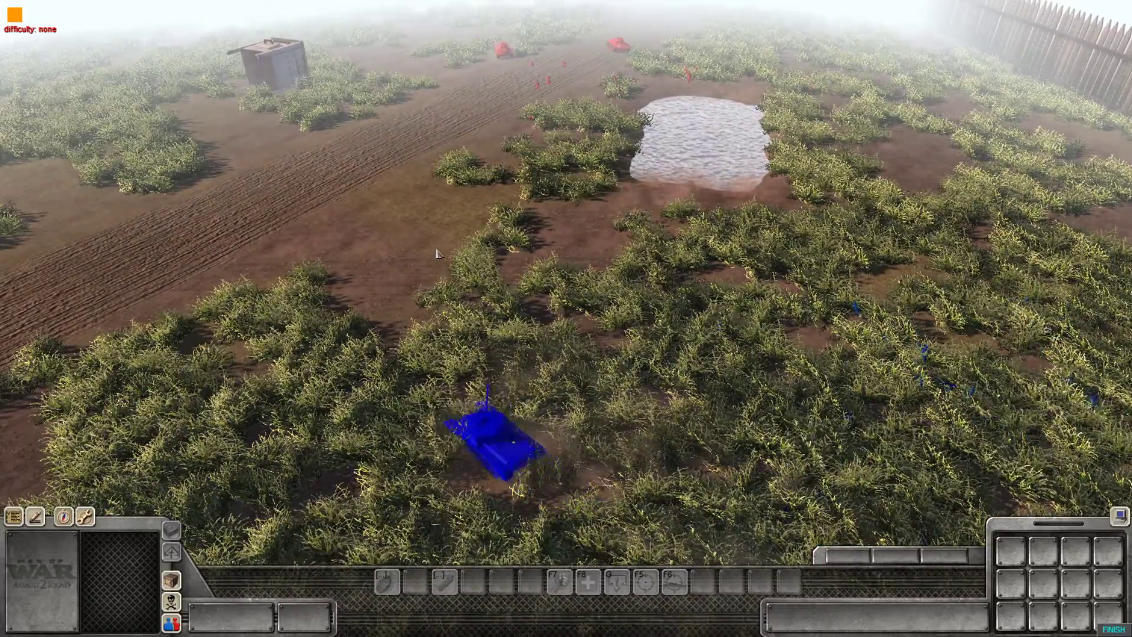
pyautogui.press('Up')
pyautogui.press('Left')
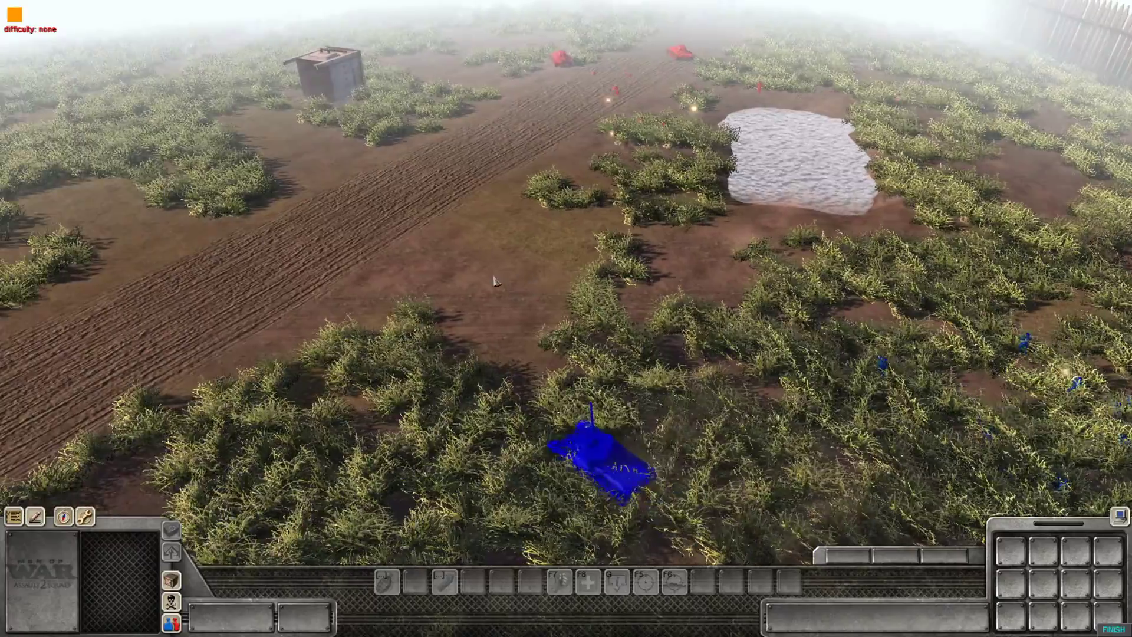
pyautogui.press('Right')
pyautogui.press('Up')
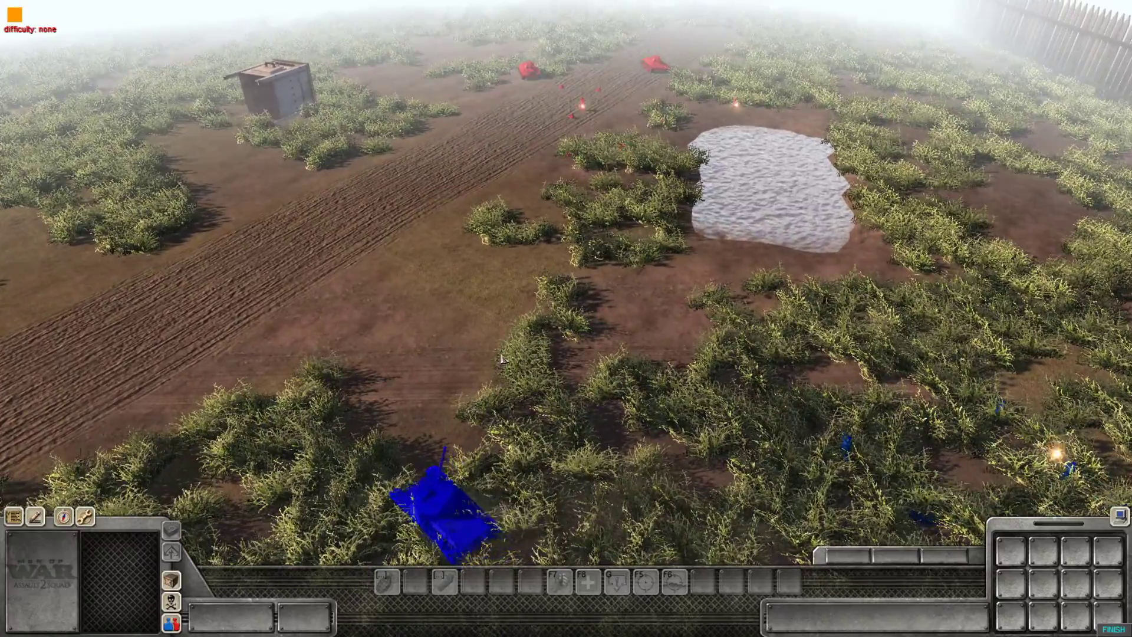
pyautogui.moveTo(501, 359); pyautogui.dragTo(543, 308, button='middle')
pyautogui.scroll(3, 542, 308)
pyautogui.press('Up')
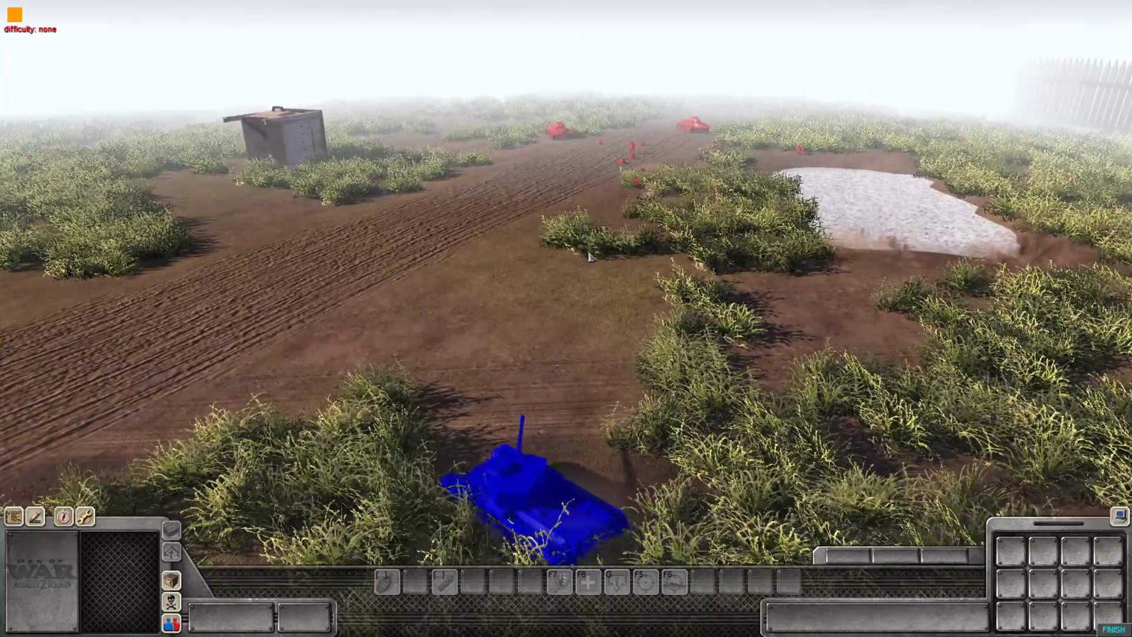
pyautogui.scroll(1, 592, 257)
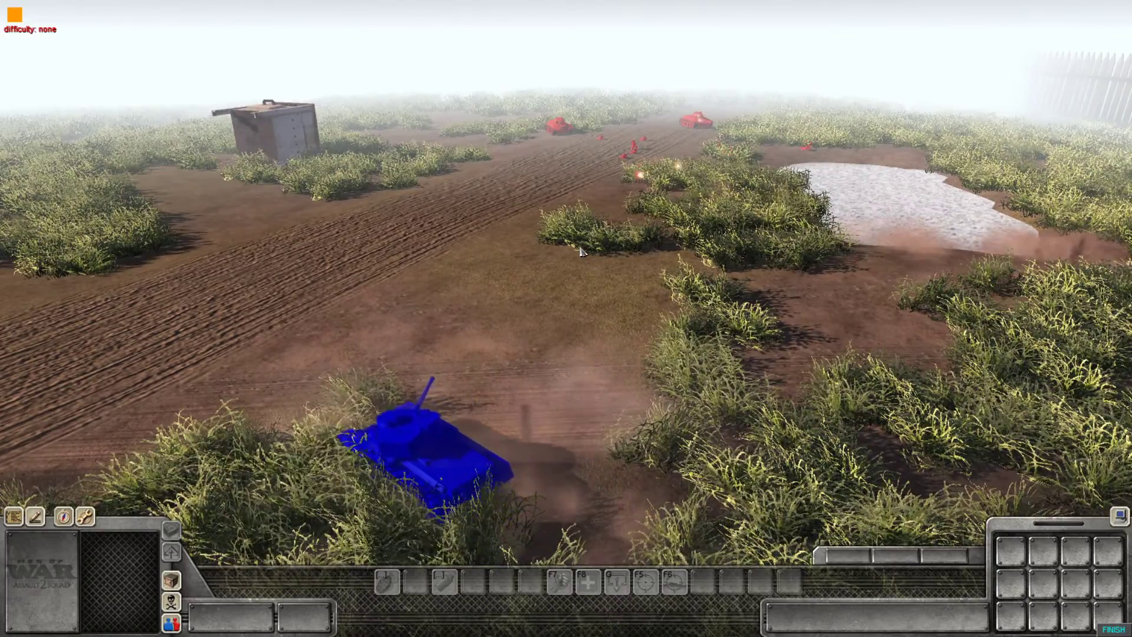
pyautogui.press('Left')
pyautogui.press('Up')
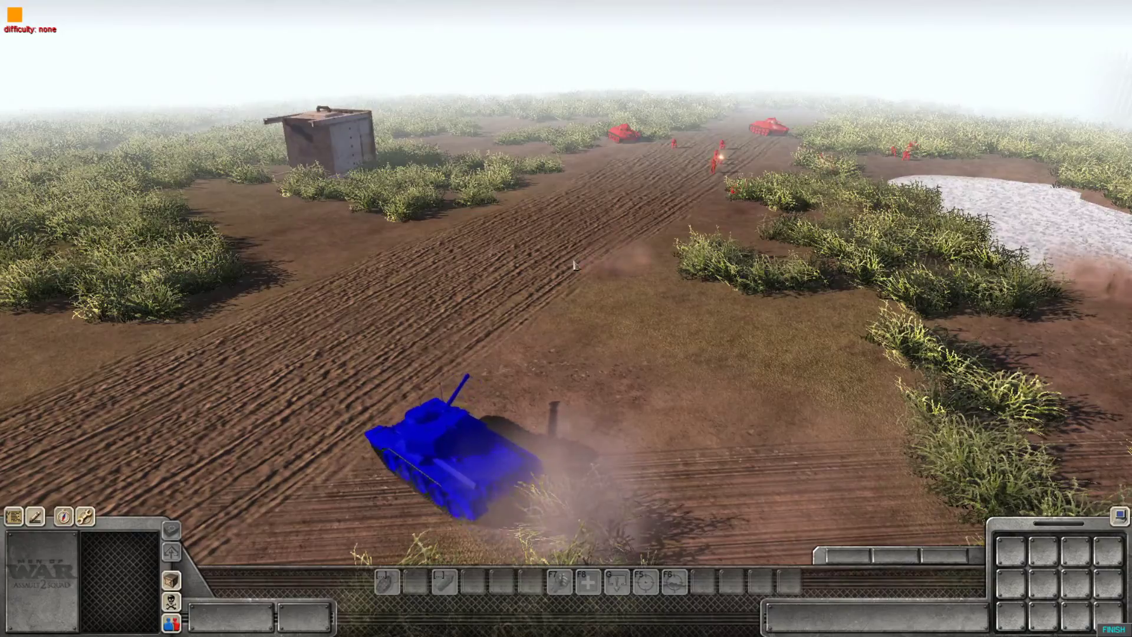
# Follow the blue tank across the dirt track and past the metal box, watching its fight with the red tanks.
pyautogui.moveTo(575, 265); pyautogui.dragTo(627, 278, button='middle')
pyautogui.press('Up')
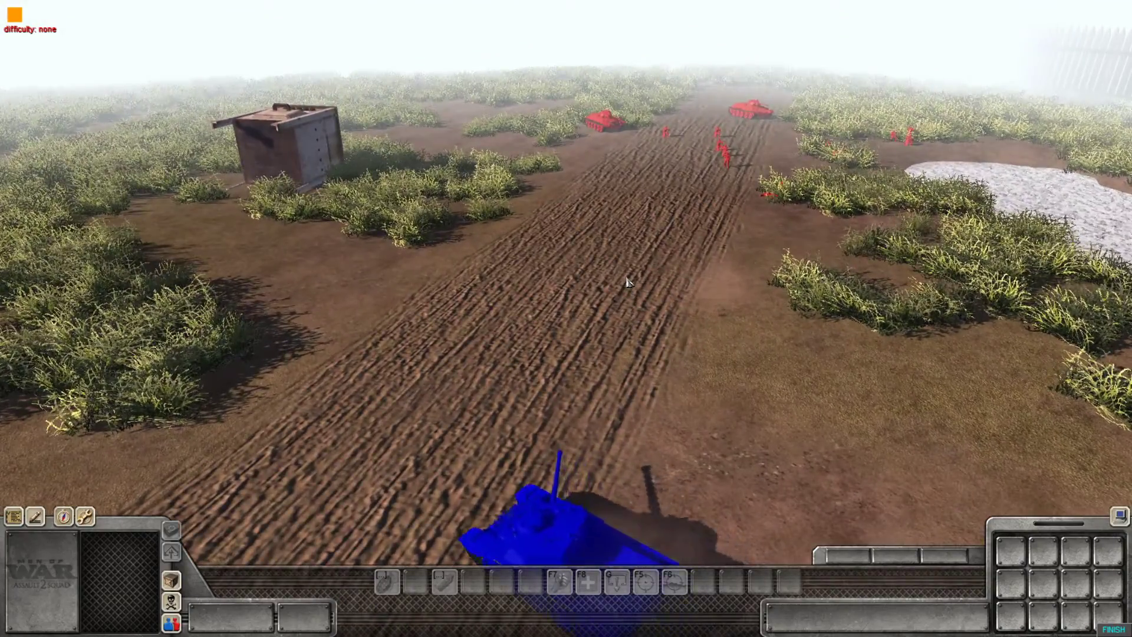
pyautogui.press('Up')
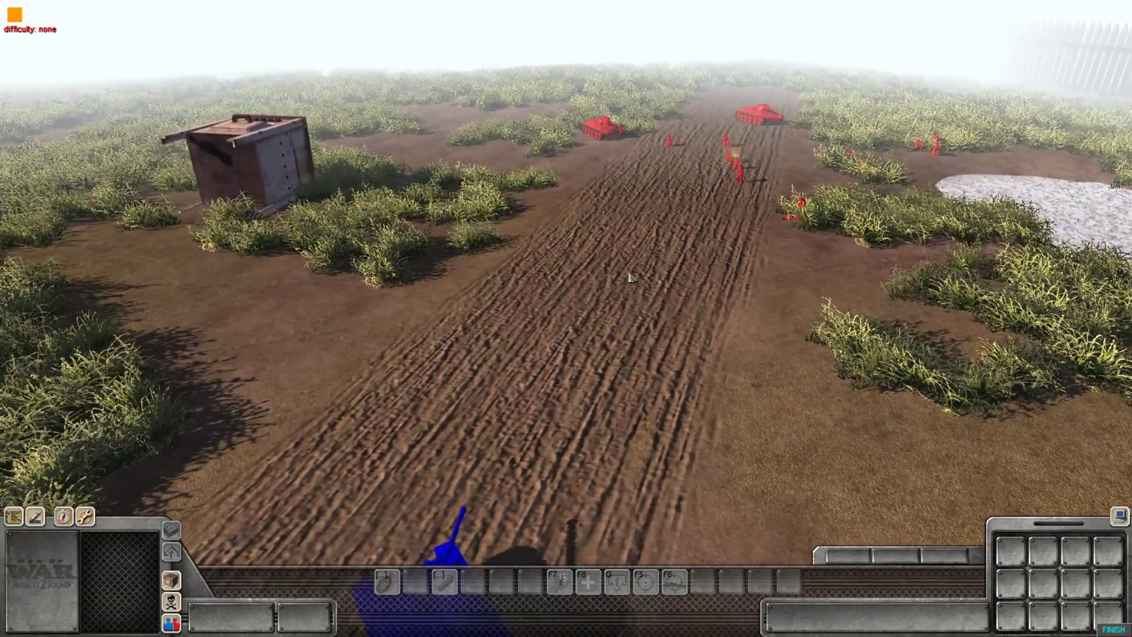
pyautogui.moveTo(631, 278); pyautogui.dragTo(684, 299, button='middle')
pyautogui.press('Down')
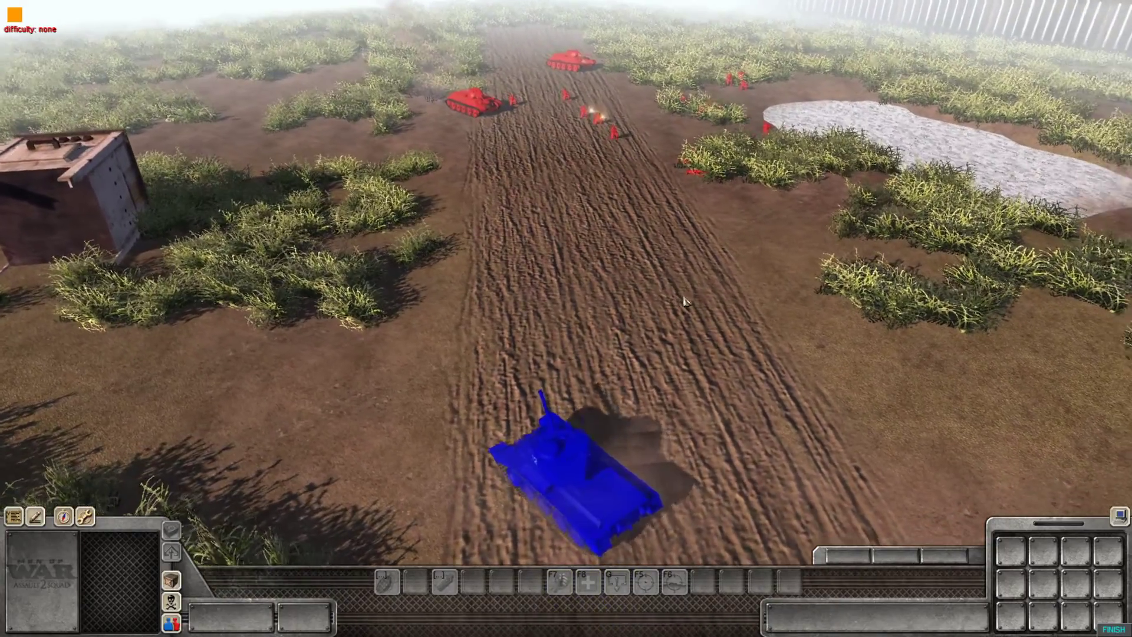
pyautogui.press('Up')
pyautogui.press('Up')
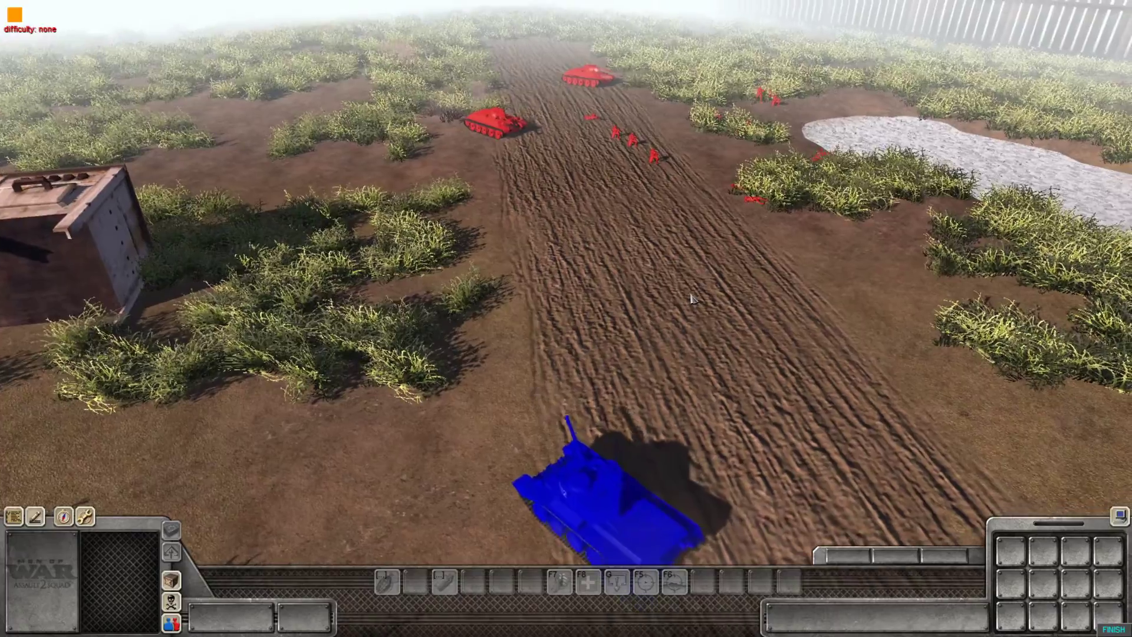
pyautogui.press('Up')
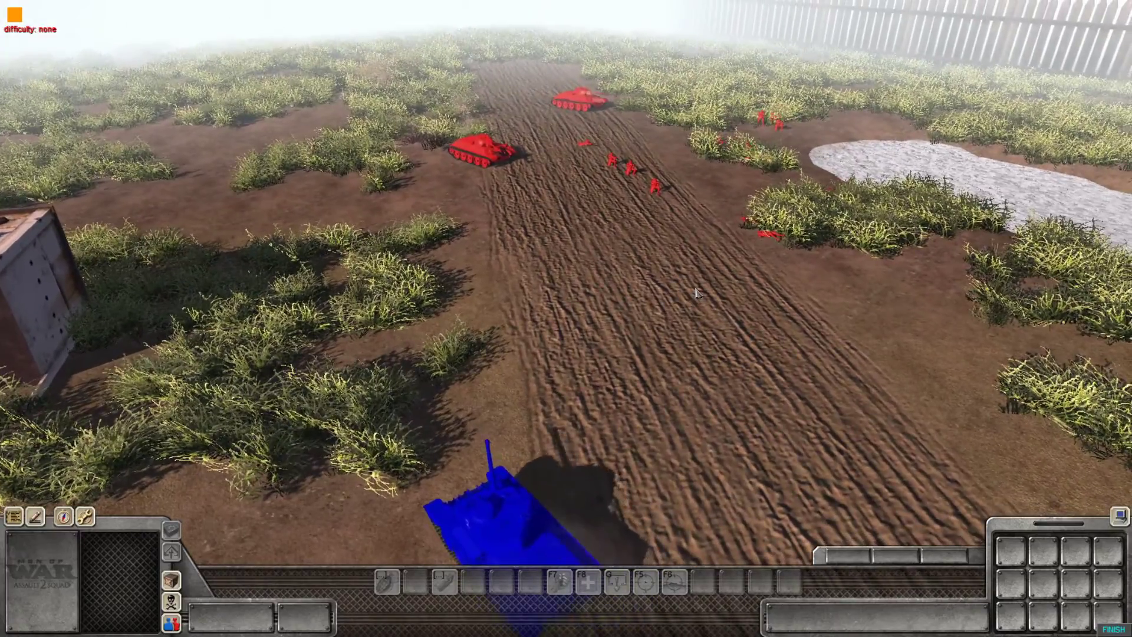
pyautogui.press('Up')
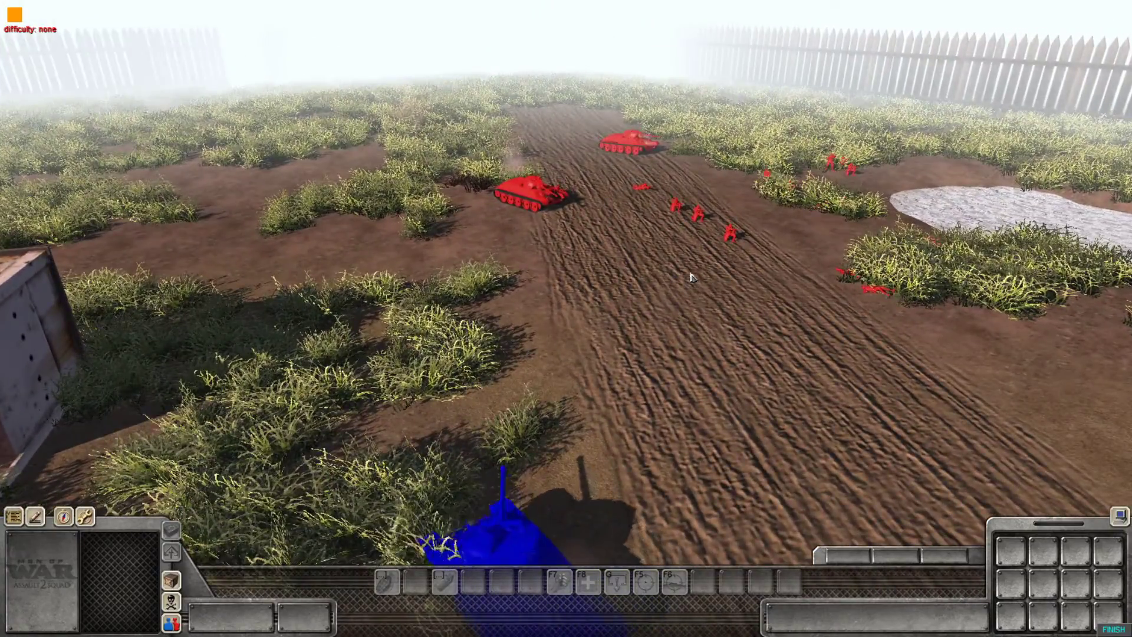
pyautogui.press('Left')
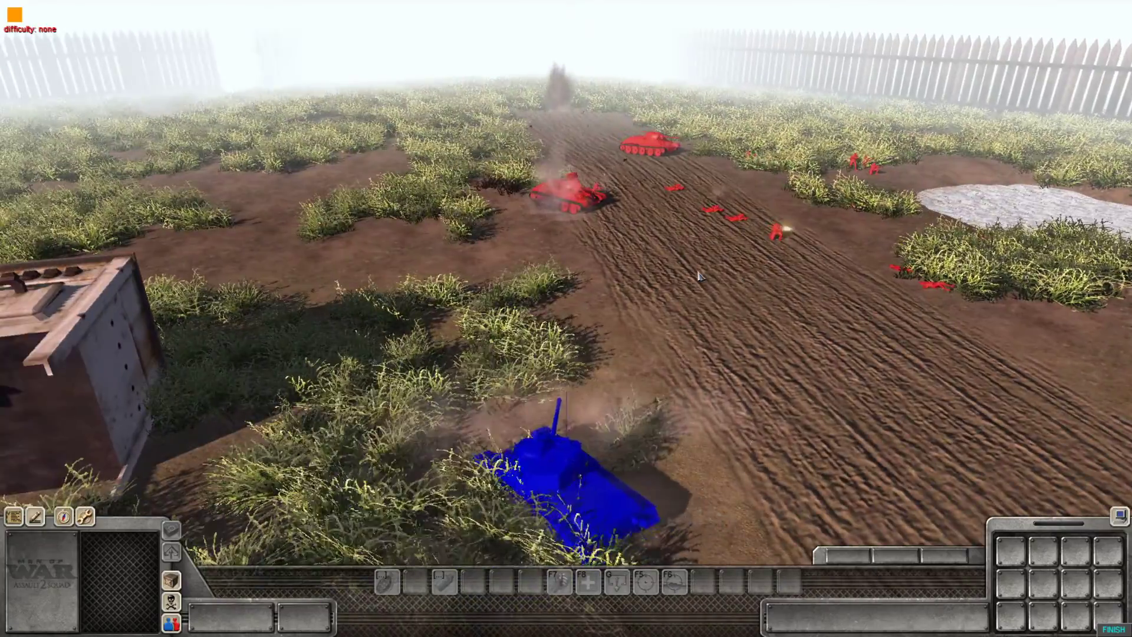
pyautogui.press('Up')
pyautogui.moveTo(708, 276); pyautogui.dragTo(712, 277, button='middle')
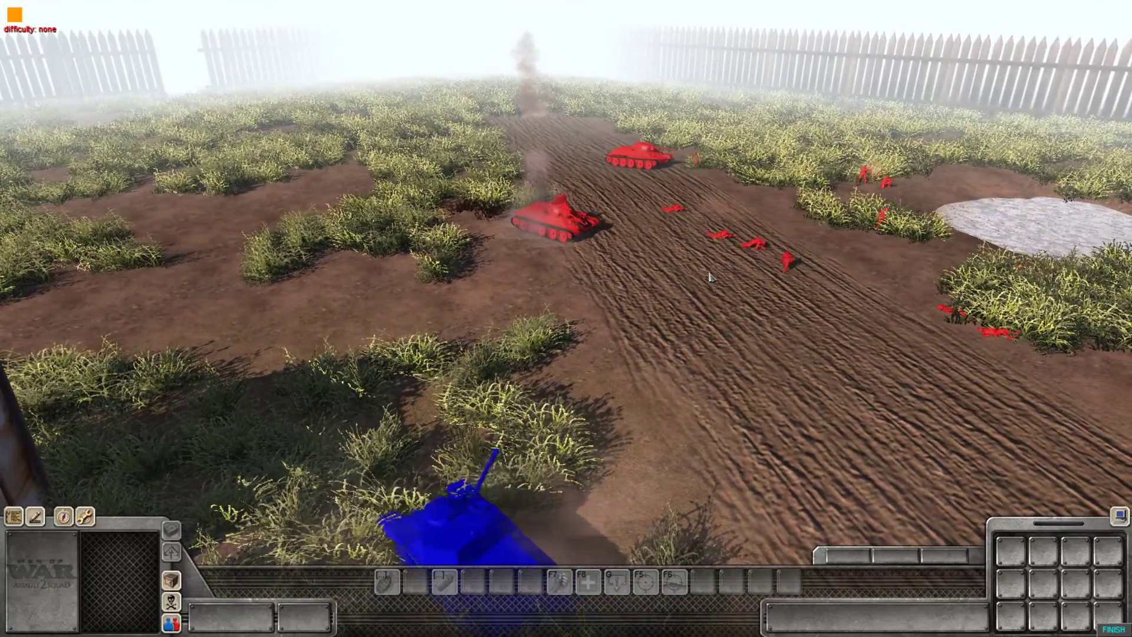
pyautogui.press('Up')
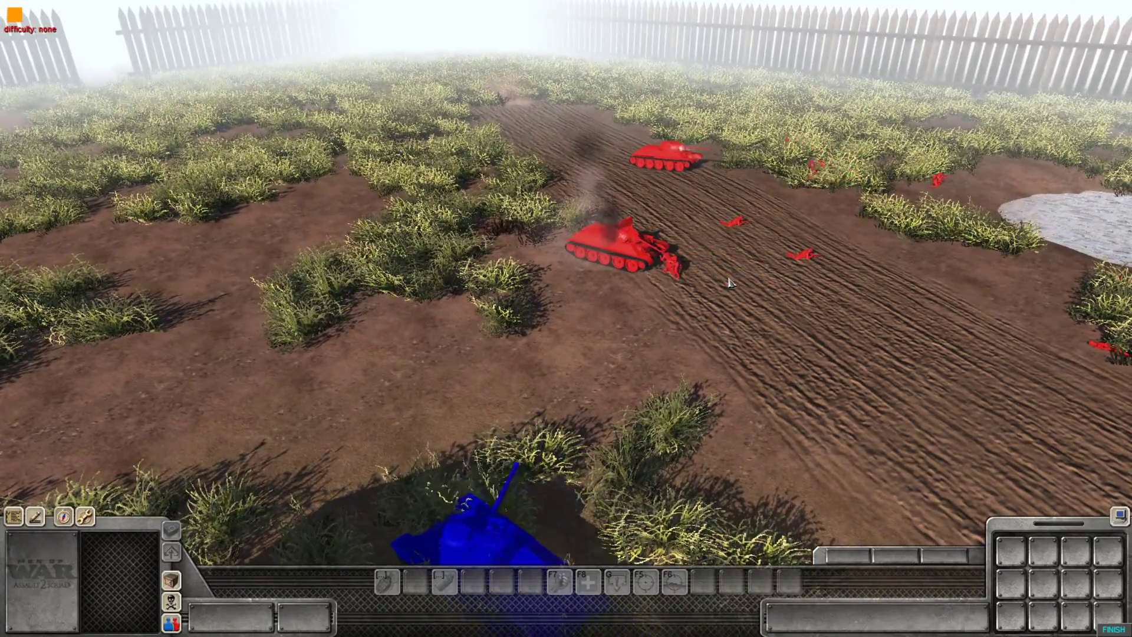
pyautogui.moveTo(730, 284); pyautogui.dragTo(733, 282, button='middle')
pyautogui.press('Left')
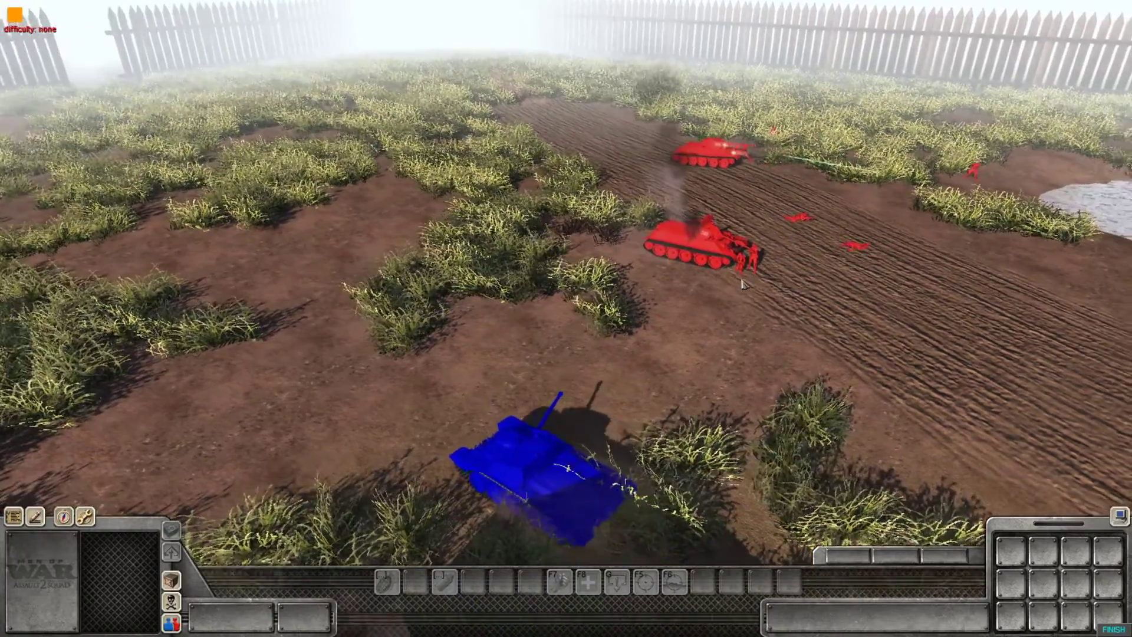
pyautogui.press('Up')
pyautogui.scroll(-3, 767, 285)
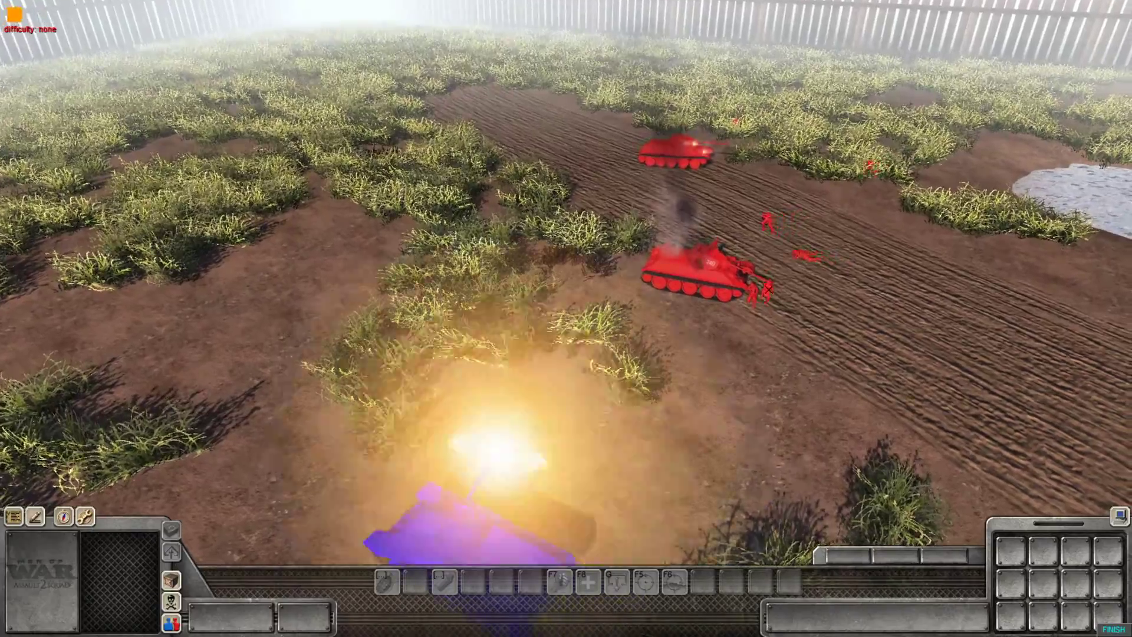
# Examine the blue tank's movement through the grass behind the red tanks and back across the dirt track.
pyautogui.press('Up')
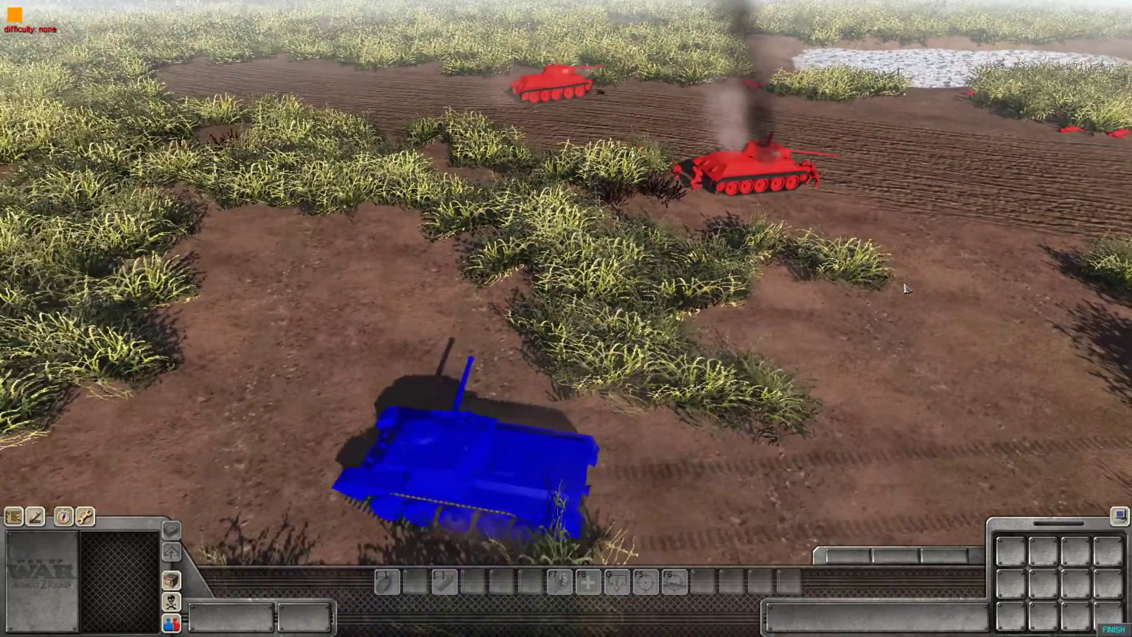
pyautogui.press('Left')
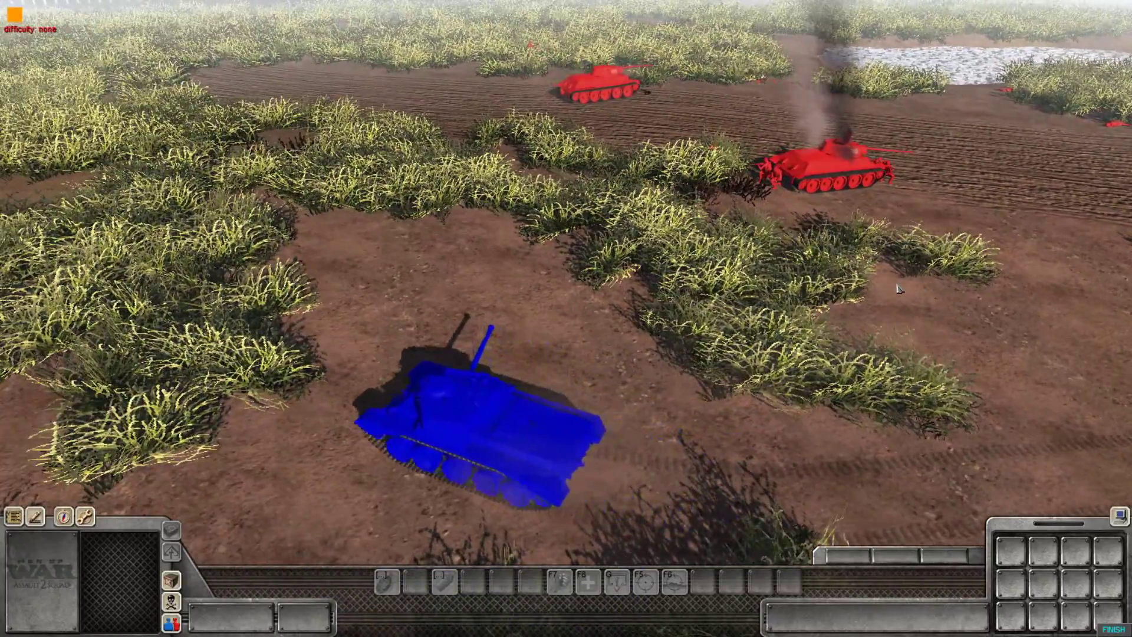
pyautogui.press('Up')
pyautogui.press('Up')
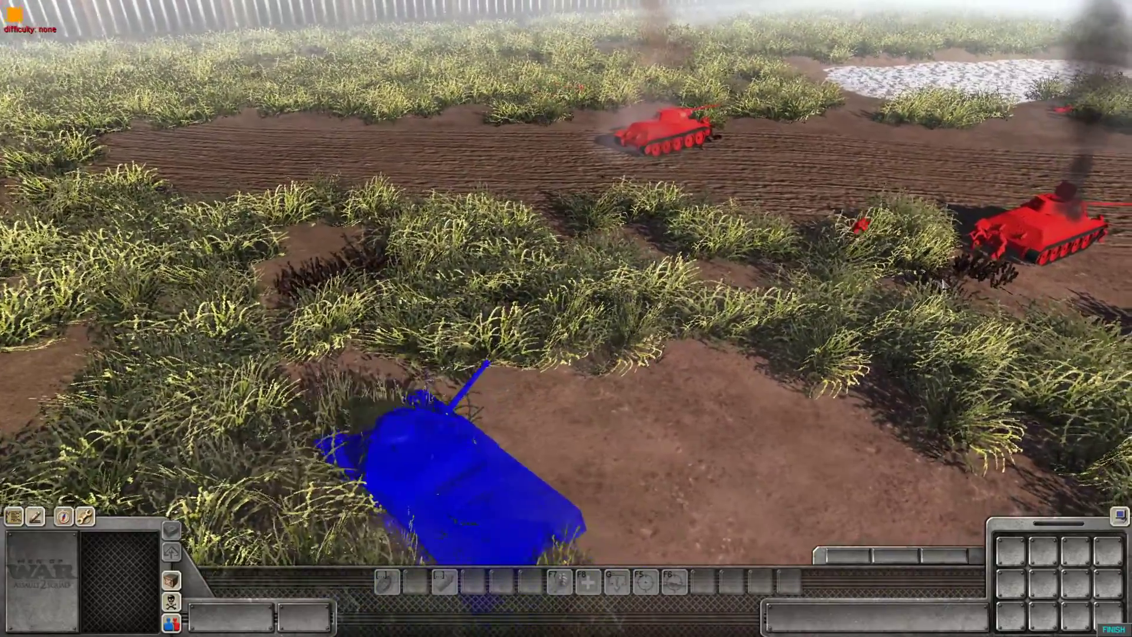
pyautogui.moveTo(945, 285); pyautogui.dragTo(878, 306, button='middle')
pyautogui.press('Up')
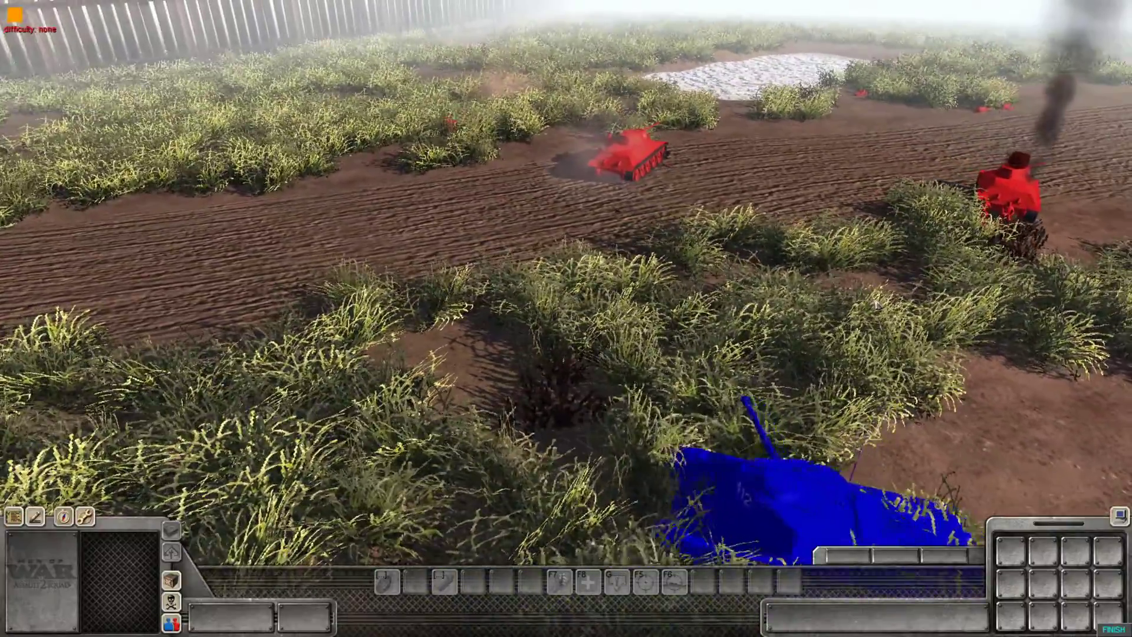
pyautogui.press('Up')
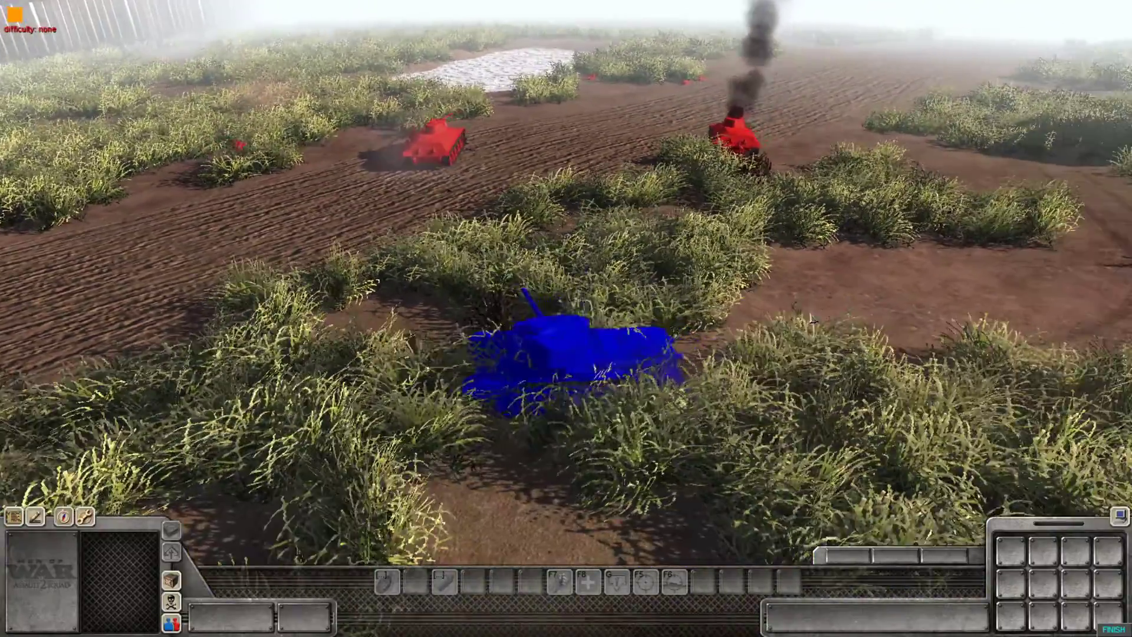
pyautogui.press('Up')
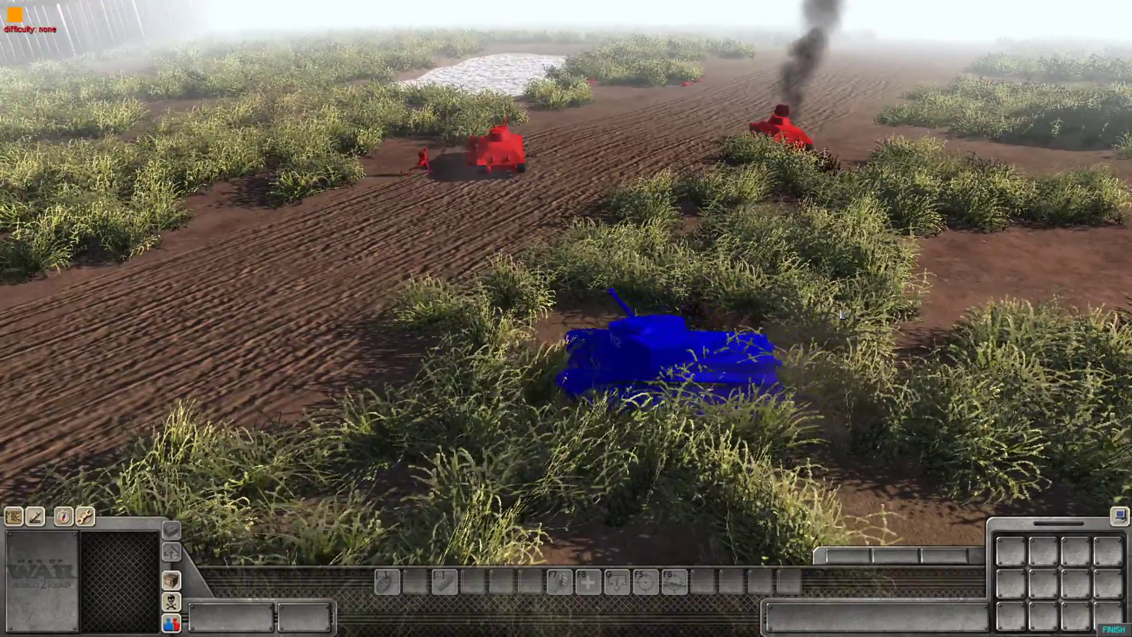
pyautogui.press('Up')
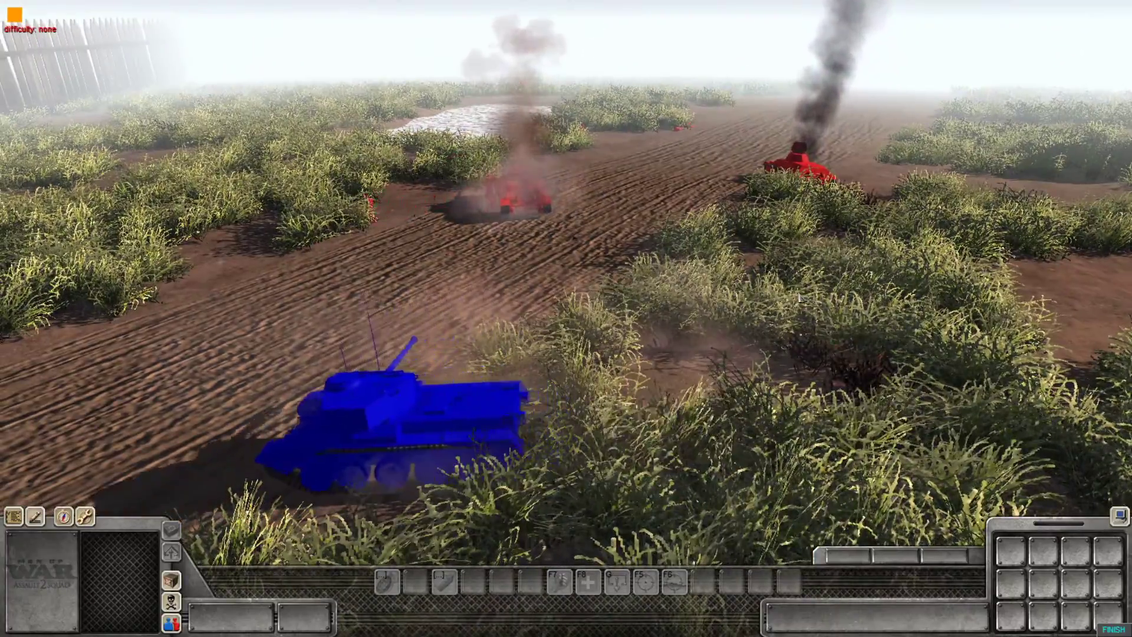
pyautogui.press('Up')
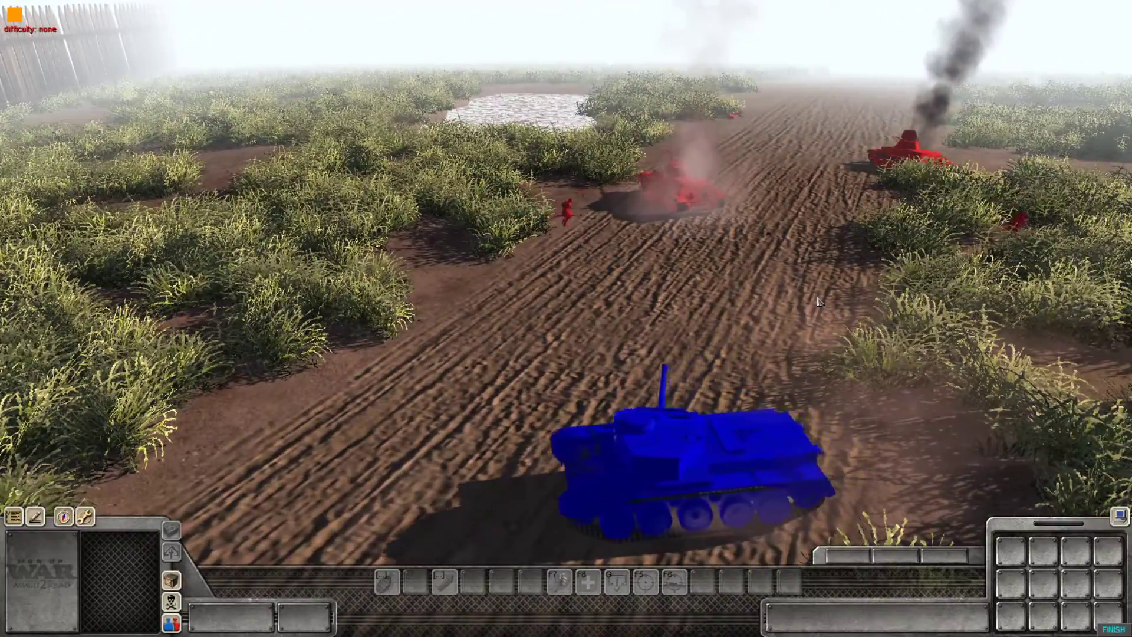
pyautogui.press('Up')
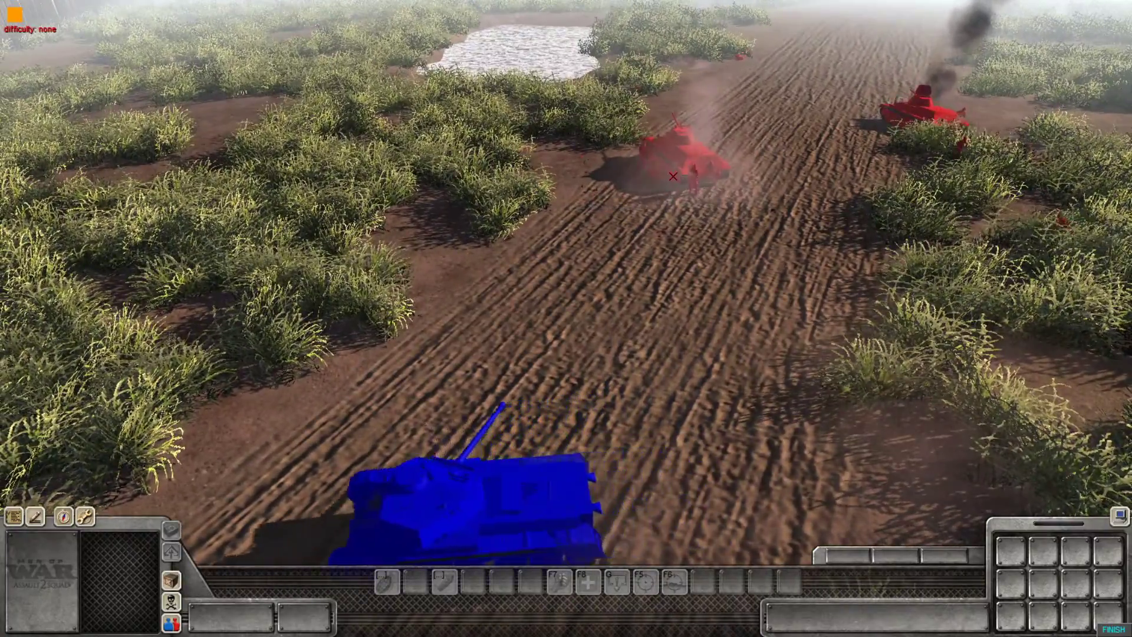
pyautogui.press('Up')
pyautogui.press('Up')
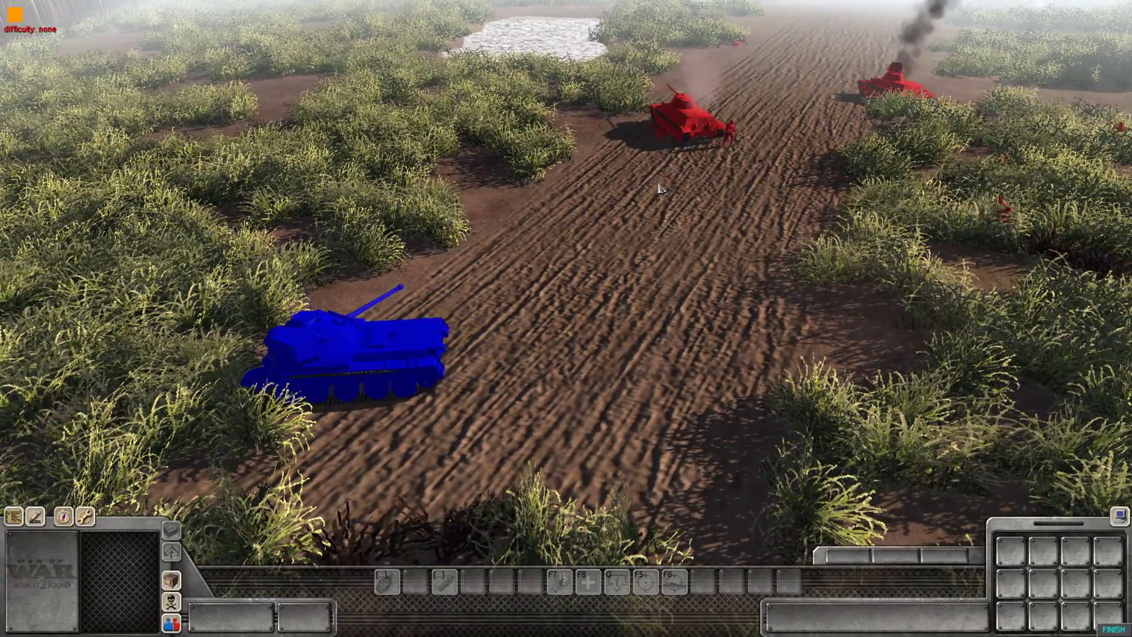
# End the mission run and bring the red army's starting formation on the dirt track into view.
pyautogui.click(661, 186)
pyautogui.moveTo(661, 189); pyautogui.dragTo(937, 206, button='middle')
pyautogui.press('Up')
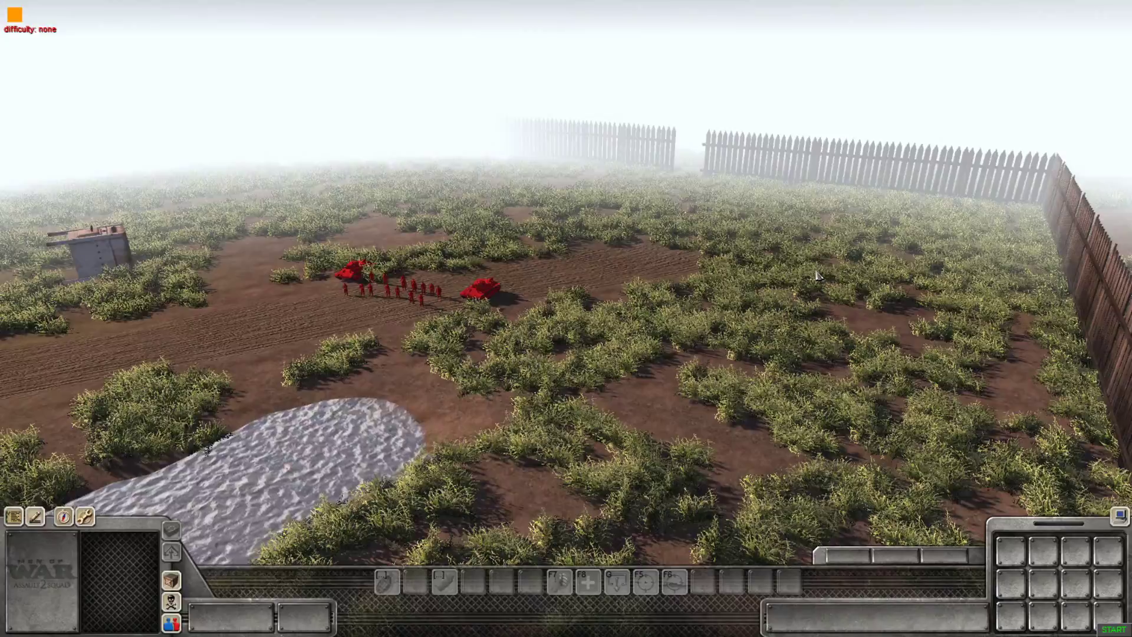
pyautogui.press('Up')
pyautogui.press('Down')
pyautogui.press('Left')
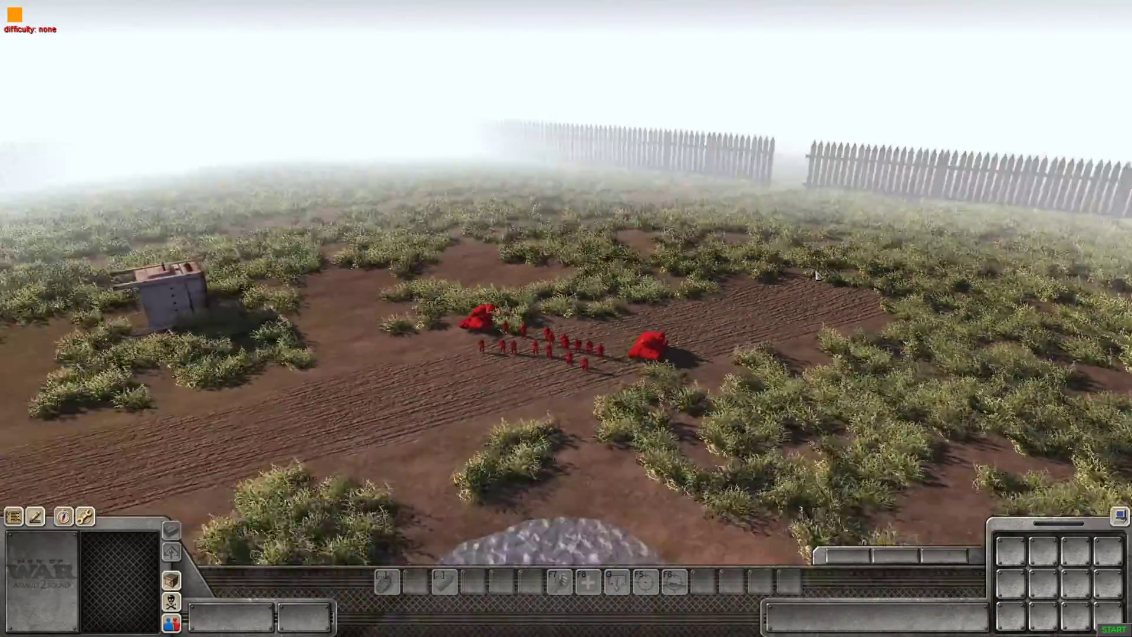